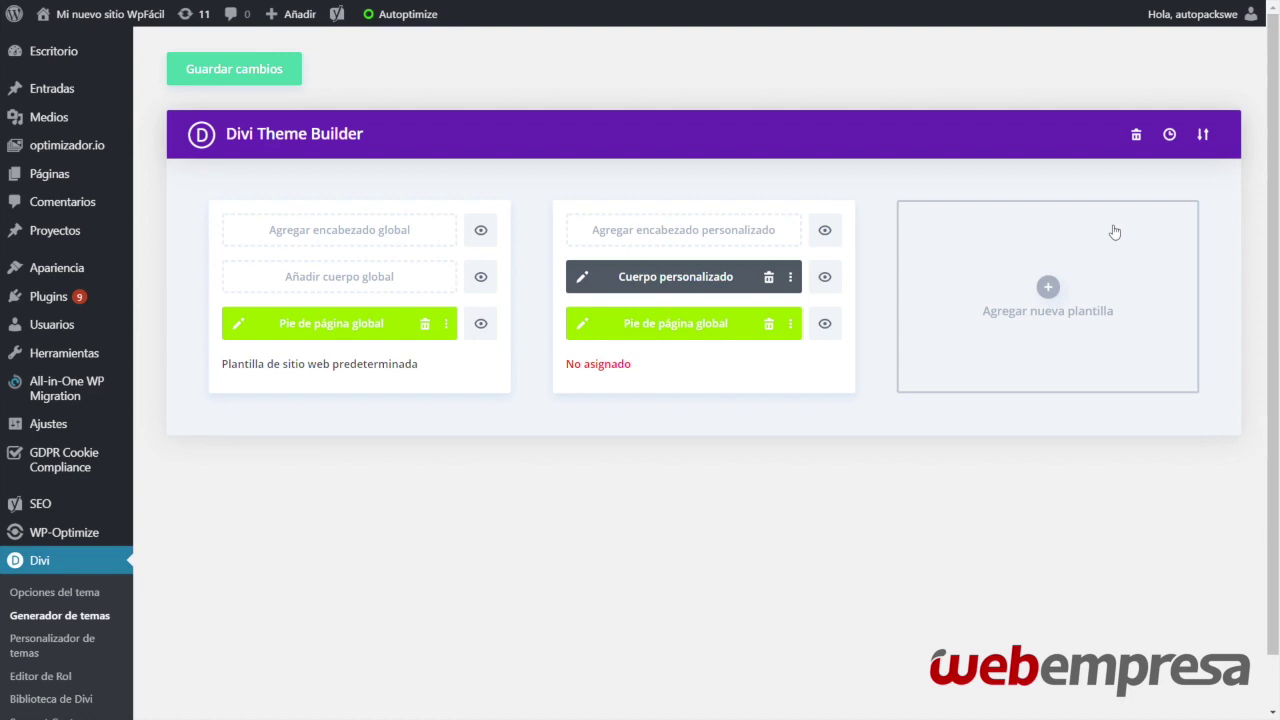
Create a new Theme Builder template used on Todos Entradas, checking the available exclusion options before creating it
left_click(1048, 288)
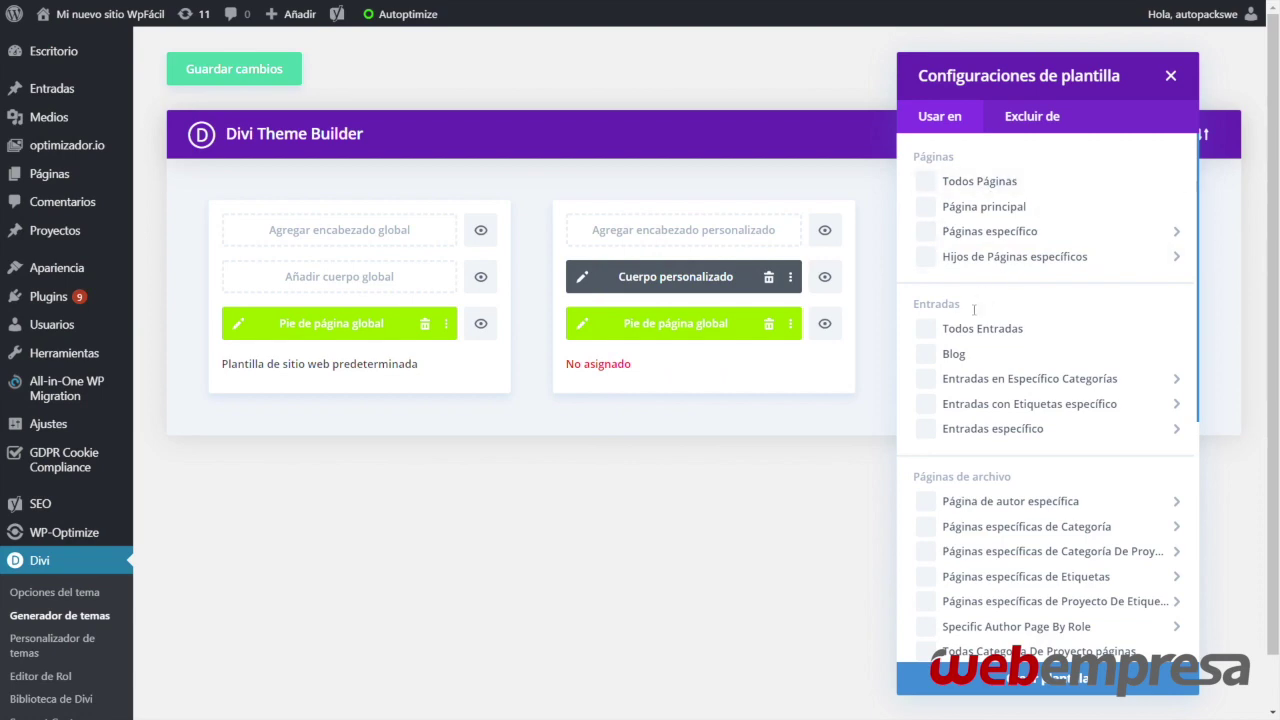
scroll(1022, 468, "down", 4)
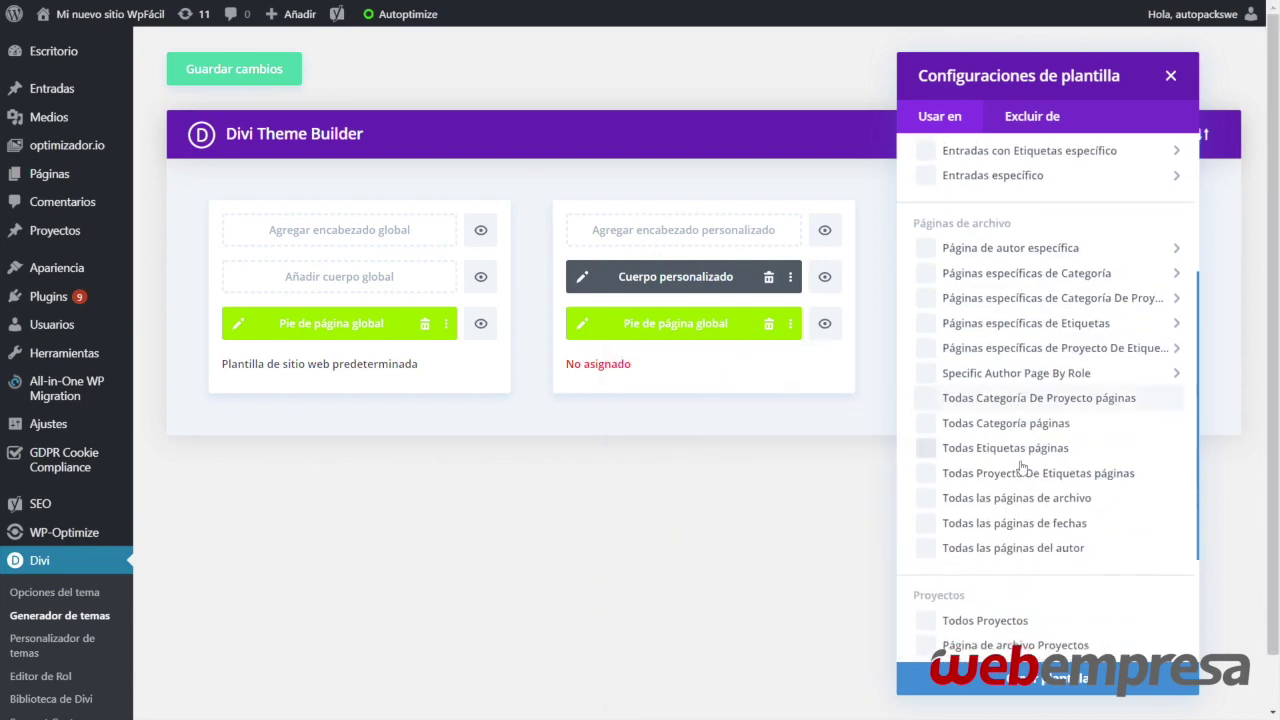
mouse_move(1016, 289)
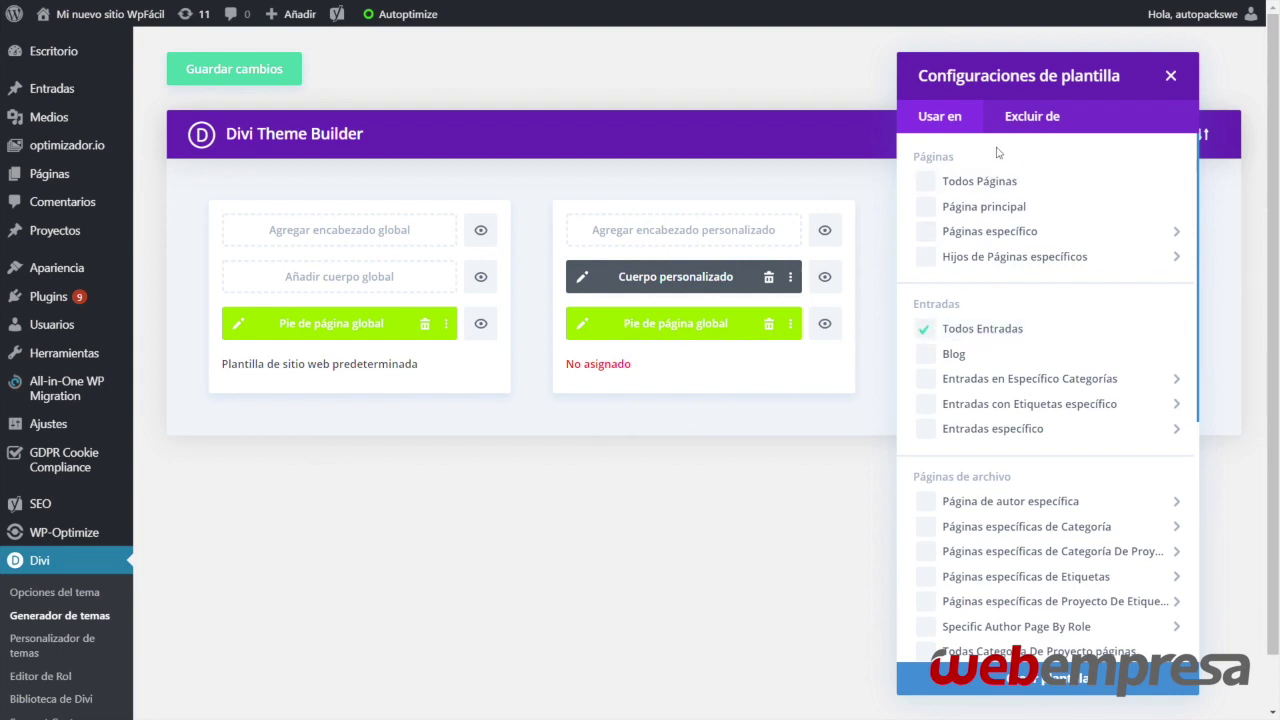
left_click(1030, 116)
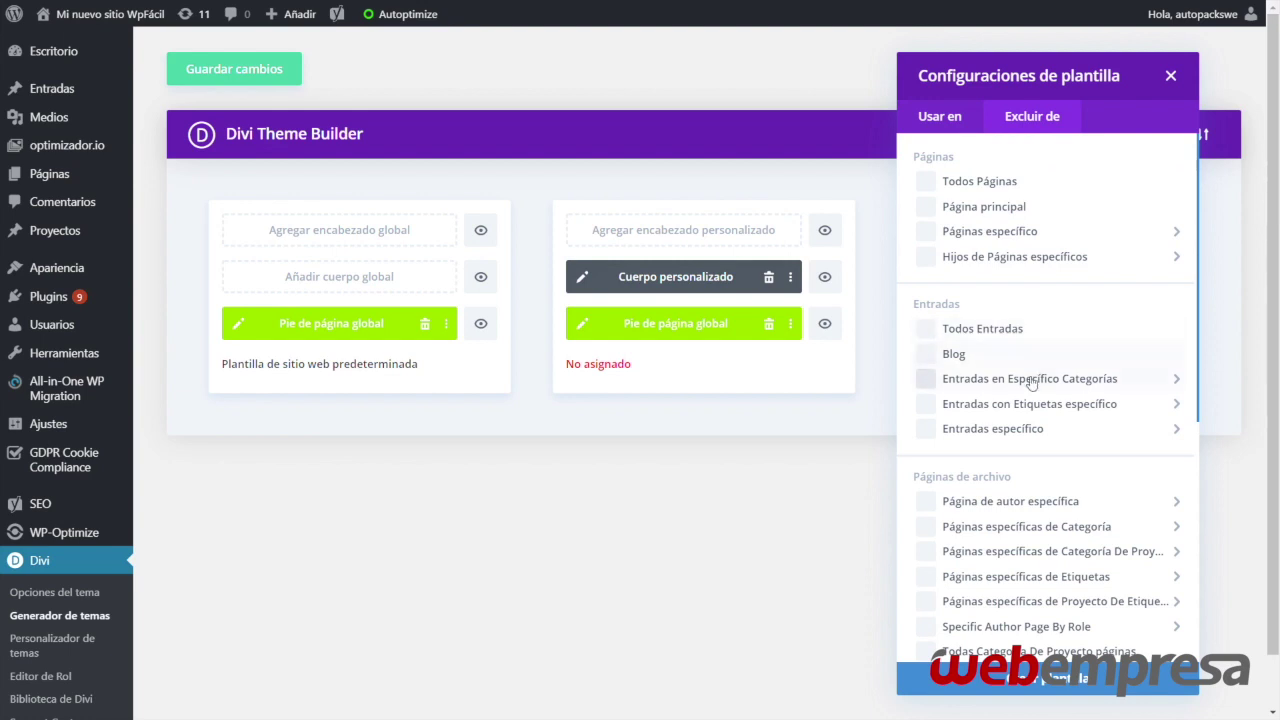
mouse_move(1040, 378)
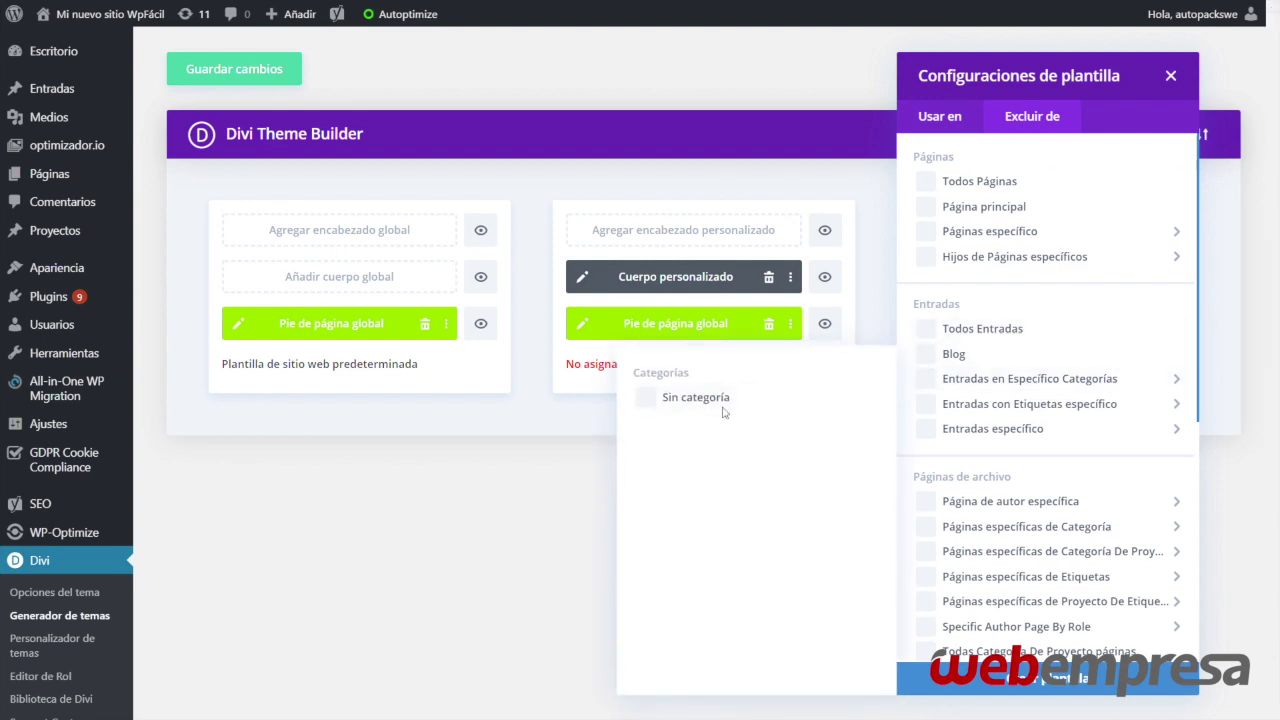
left_click(957, 116)
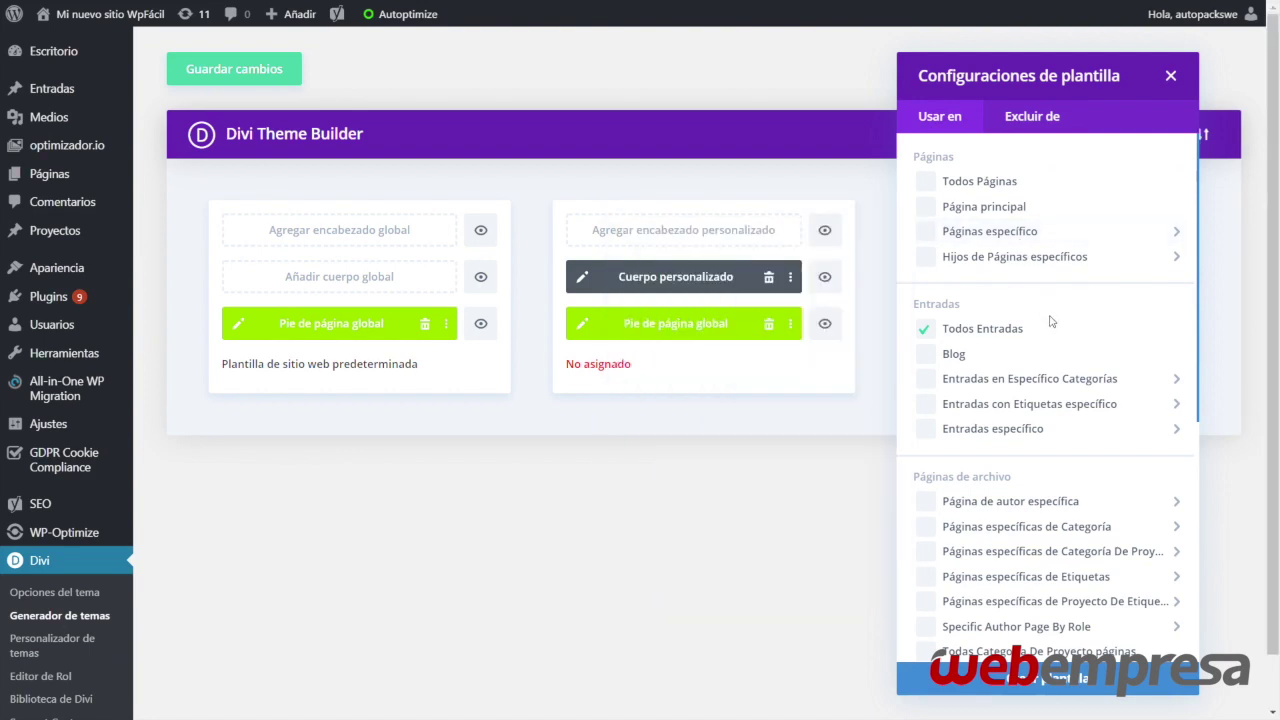
mouse_move(1053, 376)
left_click(1005, 686)
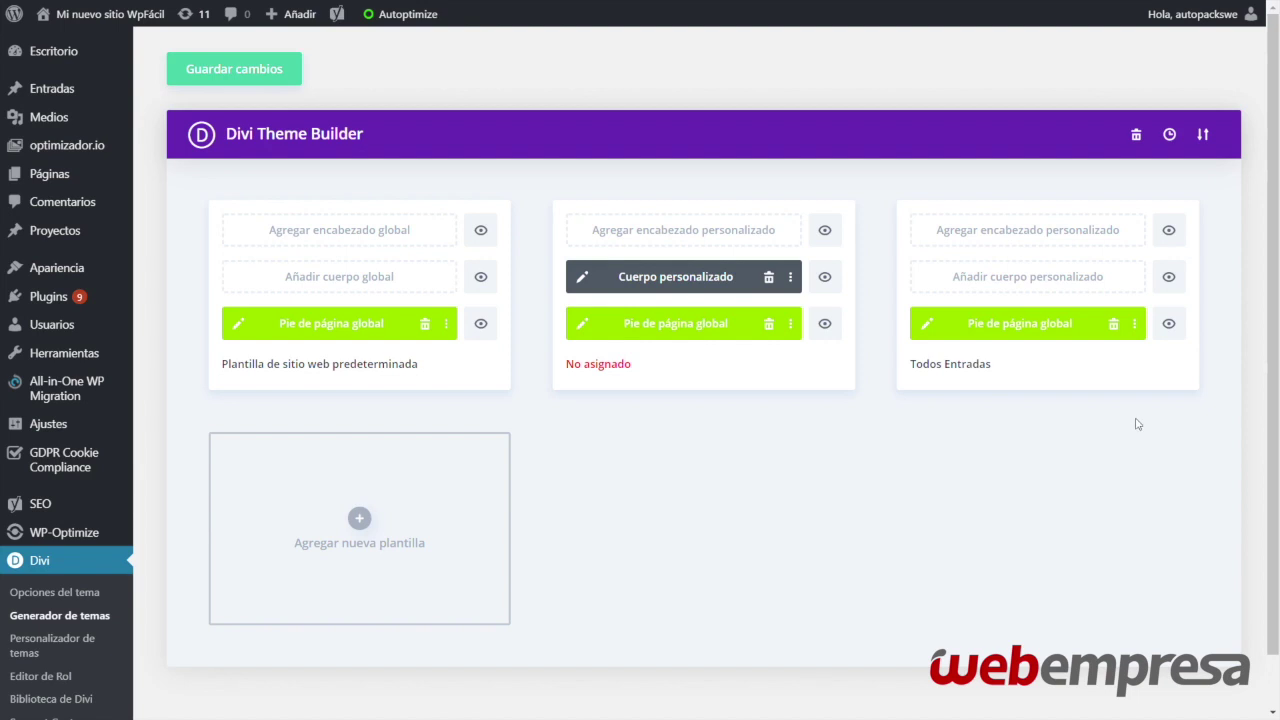
key("ctrl+s")
Build a custom body from scratch for the Todos Entradas template and insert a single-column row
left_click(1021, 279)
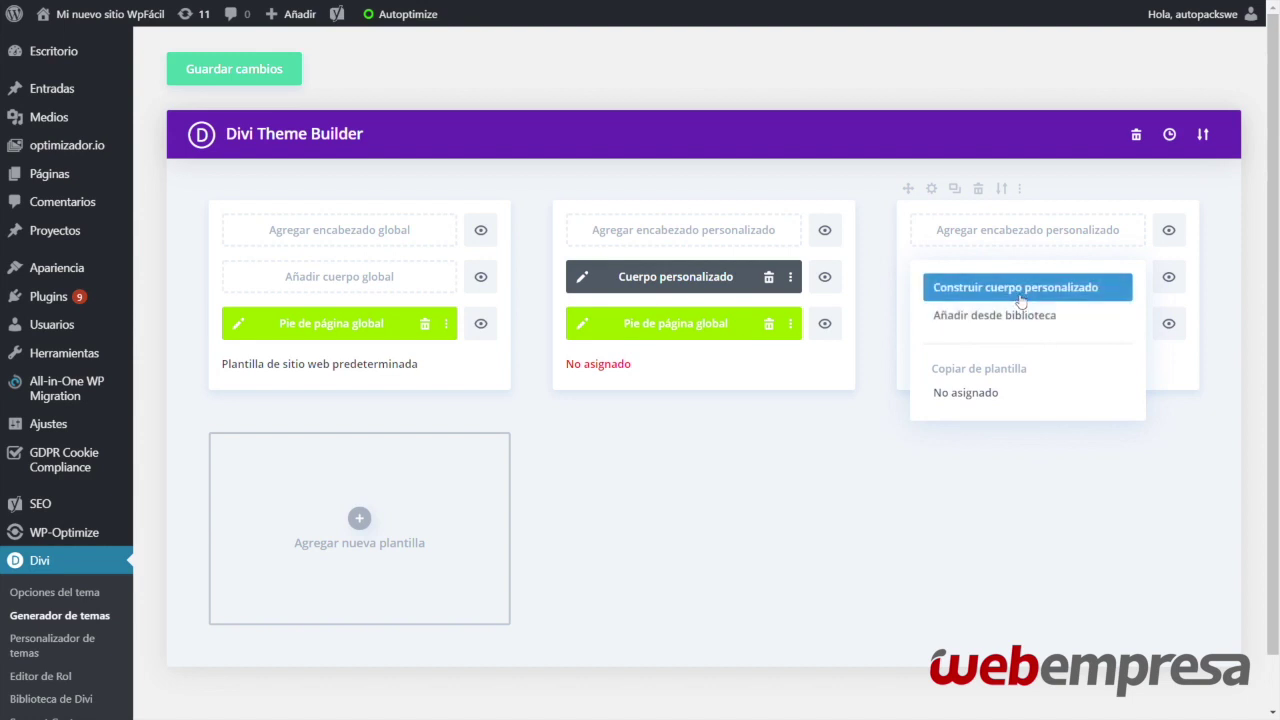
left_click(1018, 293)
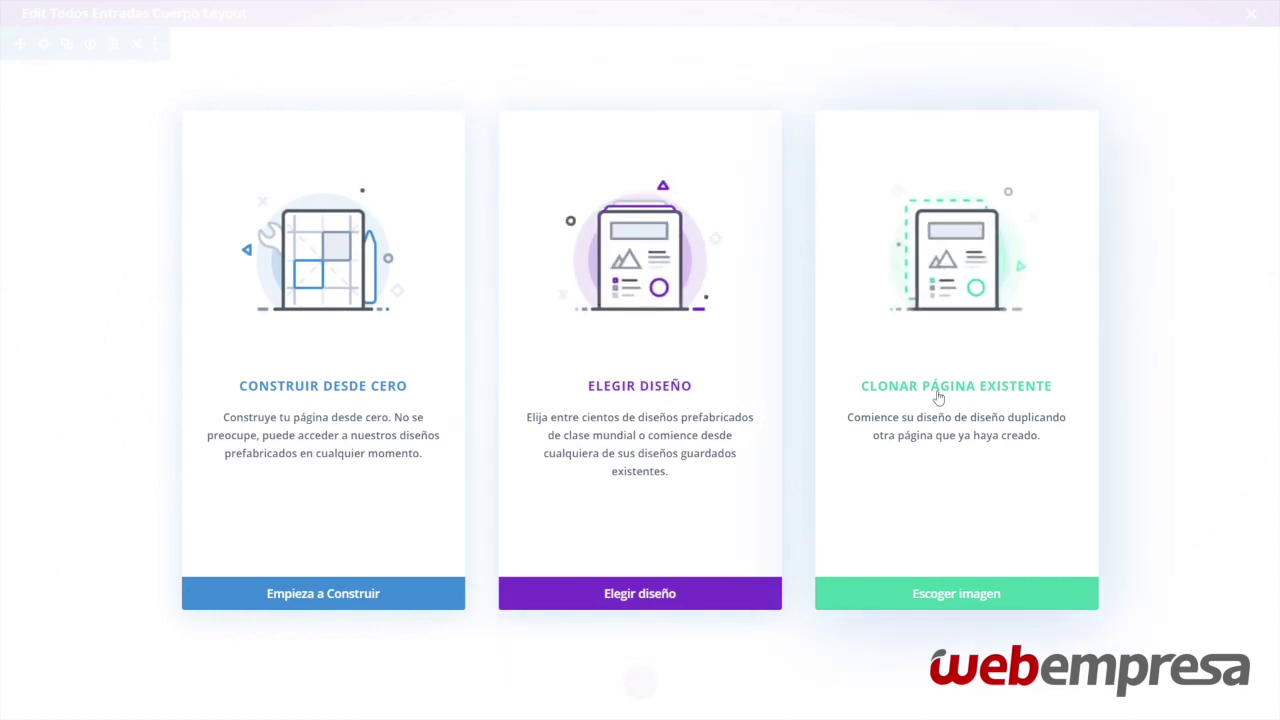
left_click(321, 384)
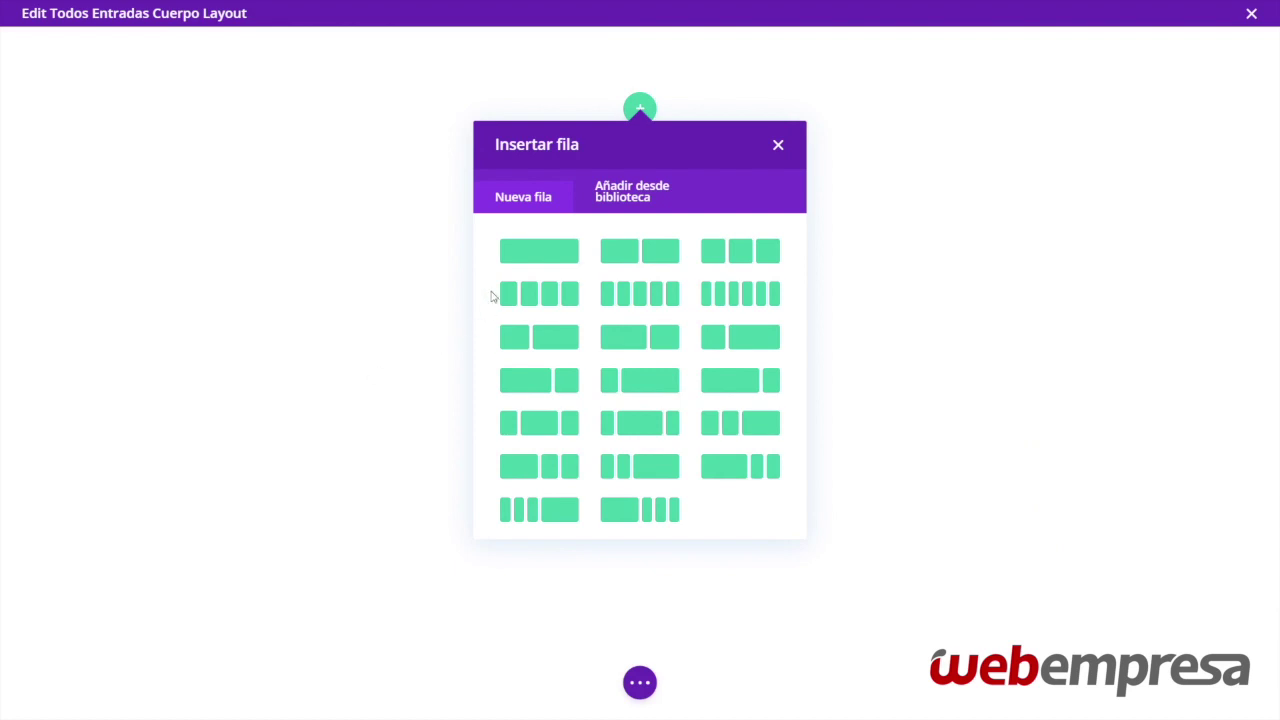
left_click(546, 258)
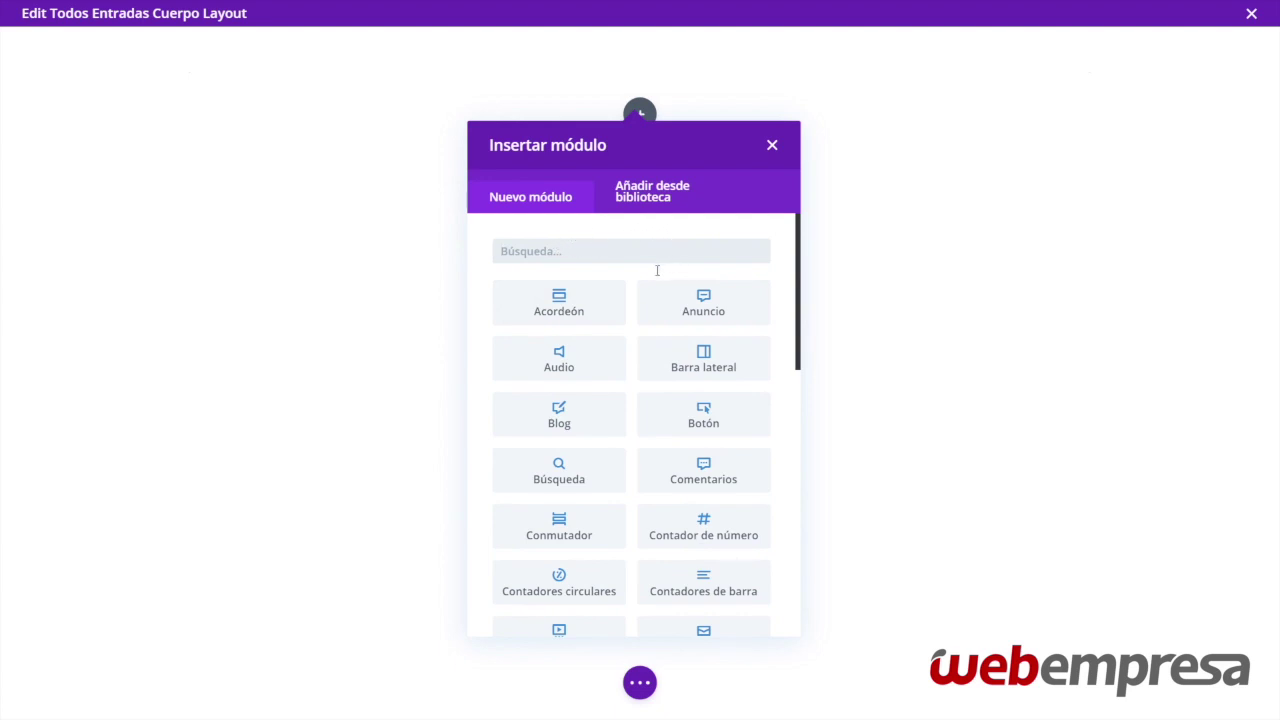
Add a Texto module to the row and replace its placeholder body with the dynamic content Enviar / Título del archivo
scroll(640, 272, "down", 5)
scroll(632, 276, "down", 3)
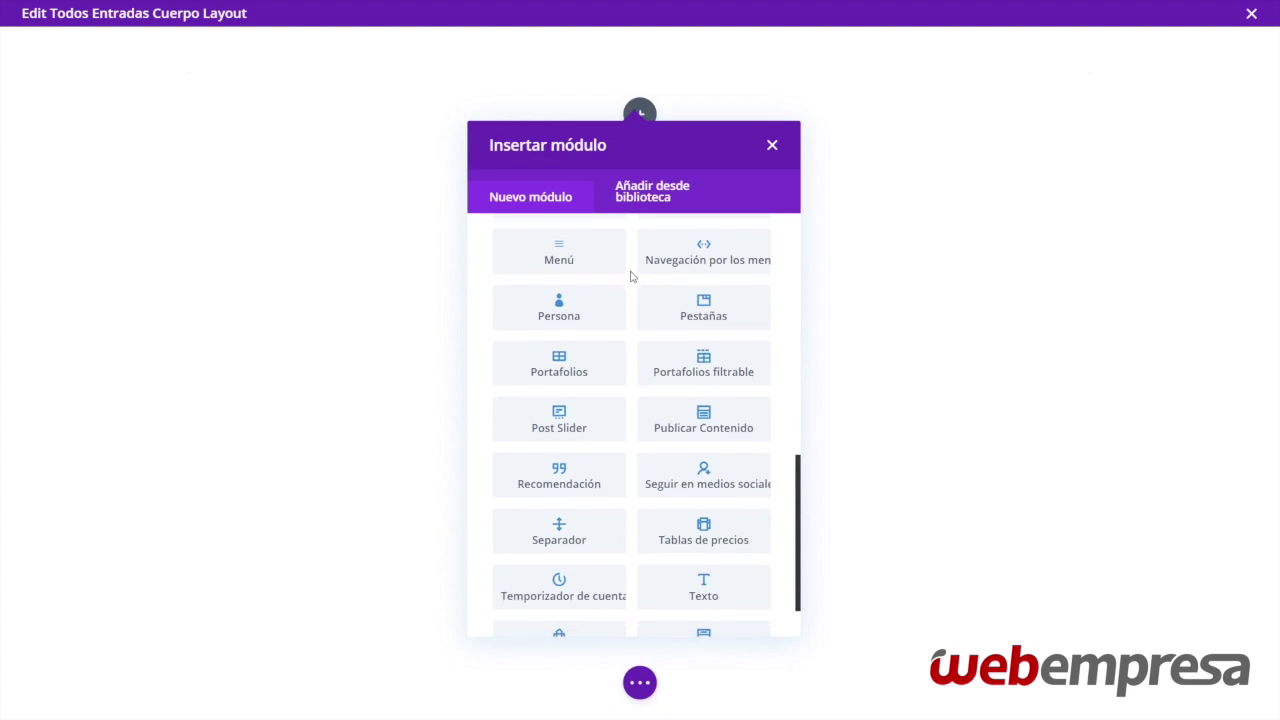
scroll(673, 460, "down", 2)
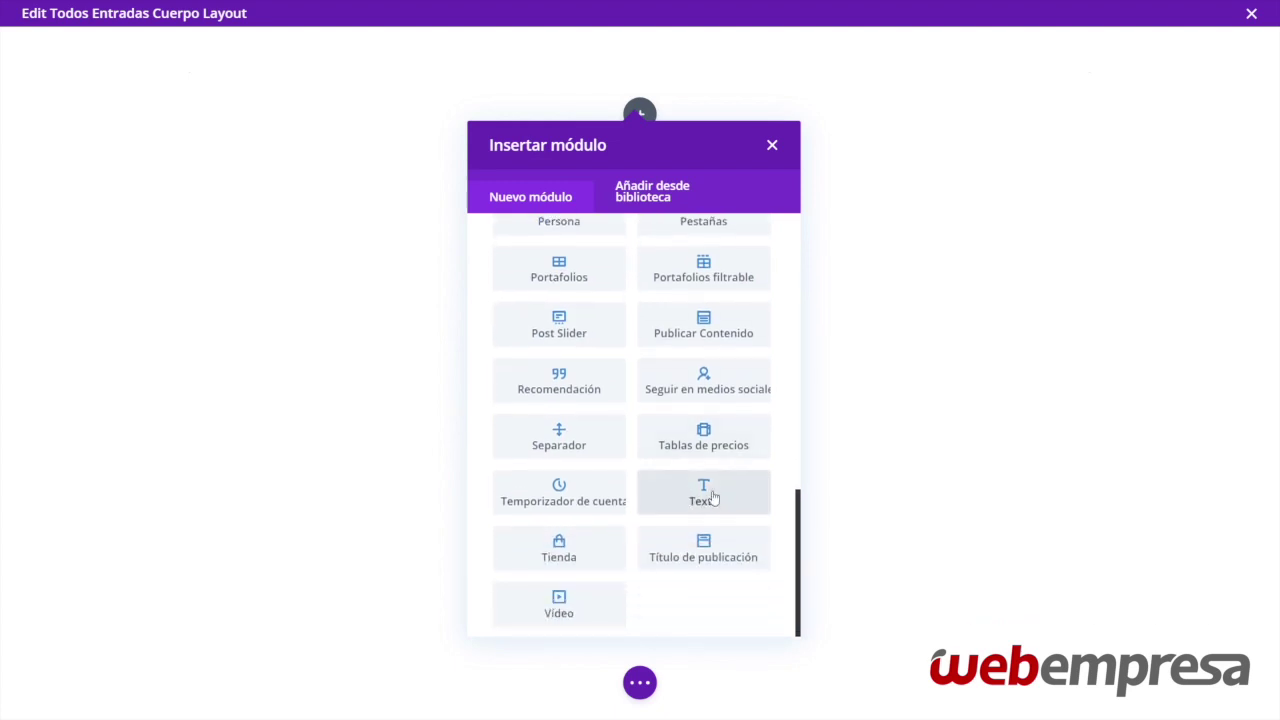
left_click(709, 494)
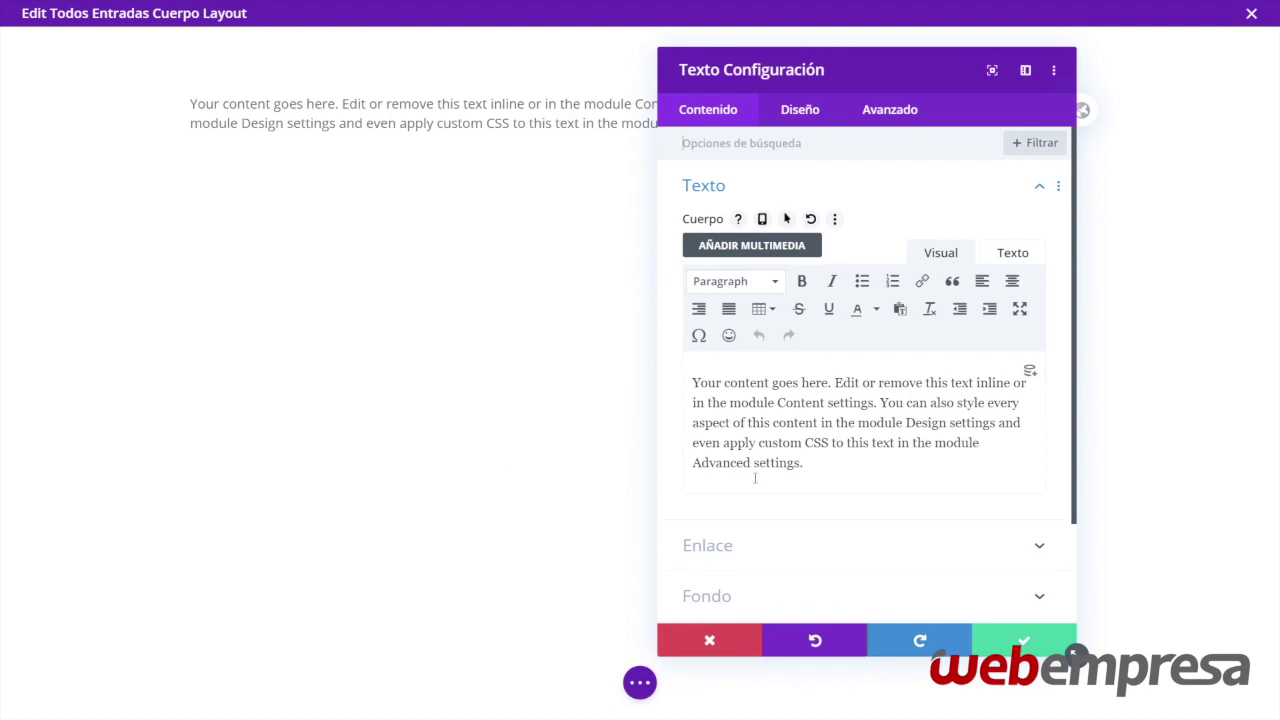
left_click_drag(818, 468, 679, 383)
key("BackSpace")
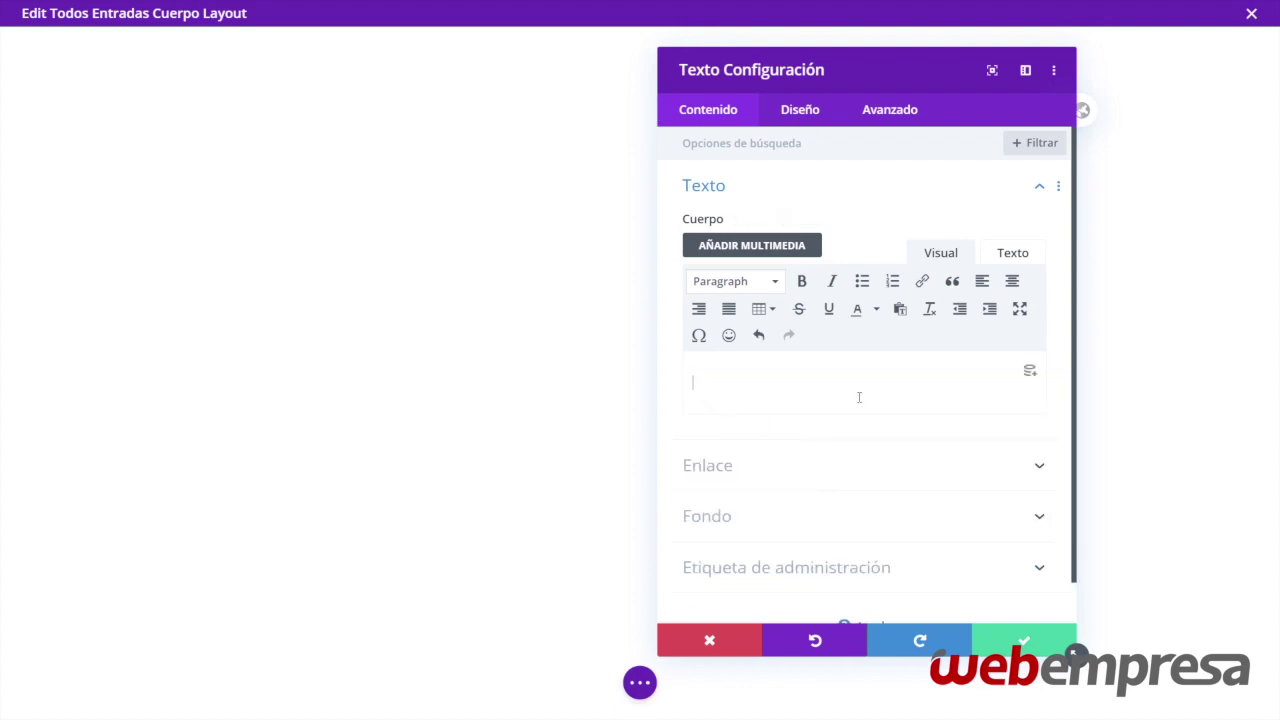
left_click(1034, 380)
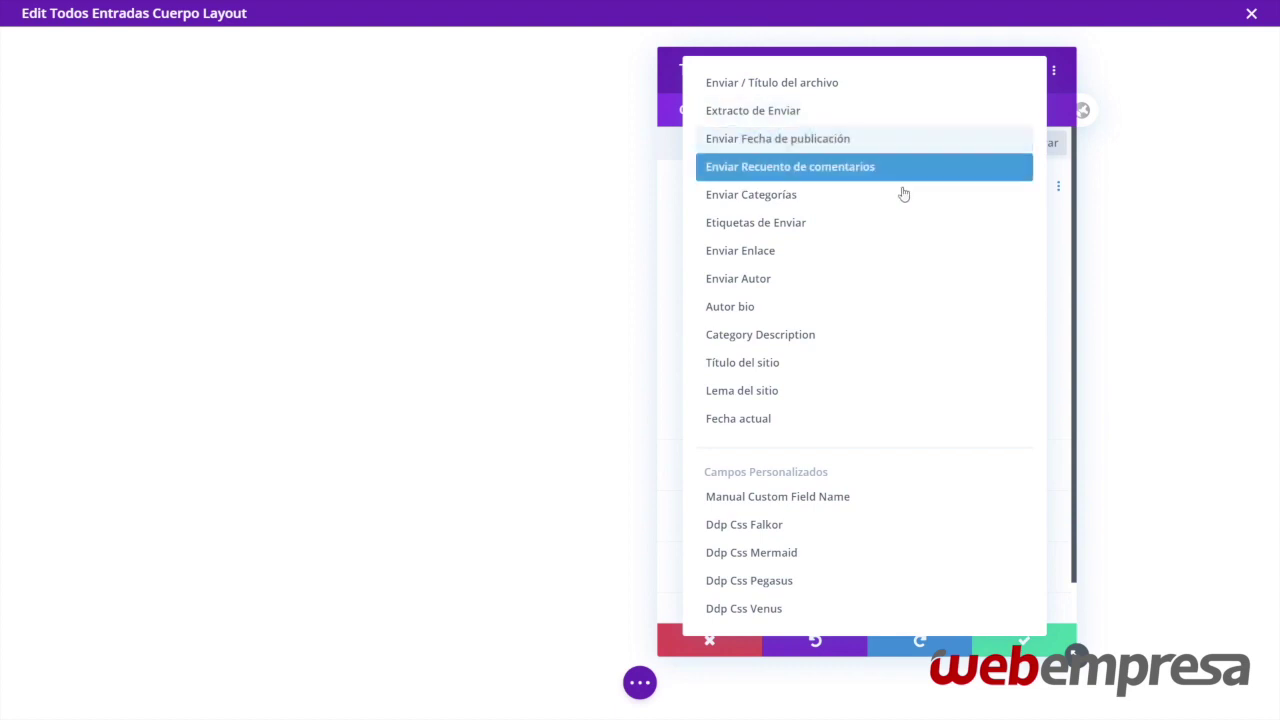
left_click(881, 88)
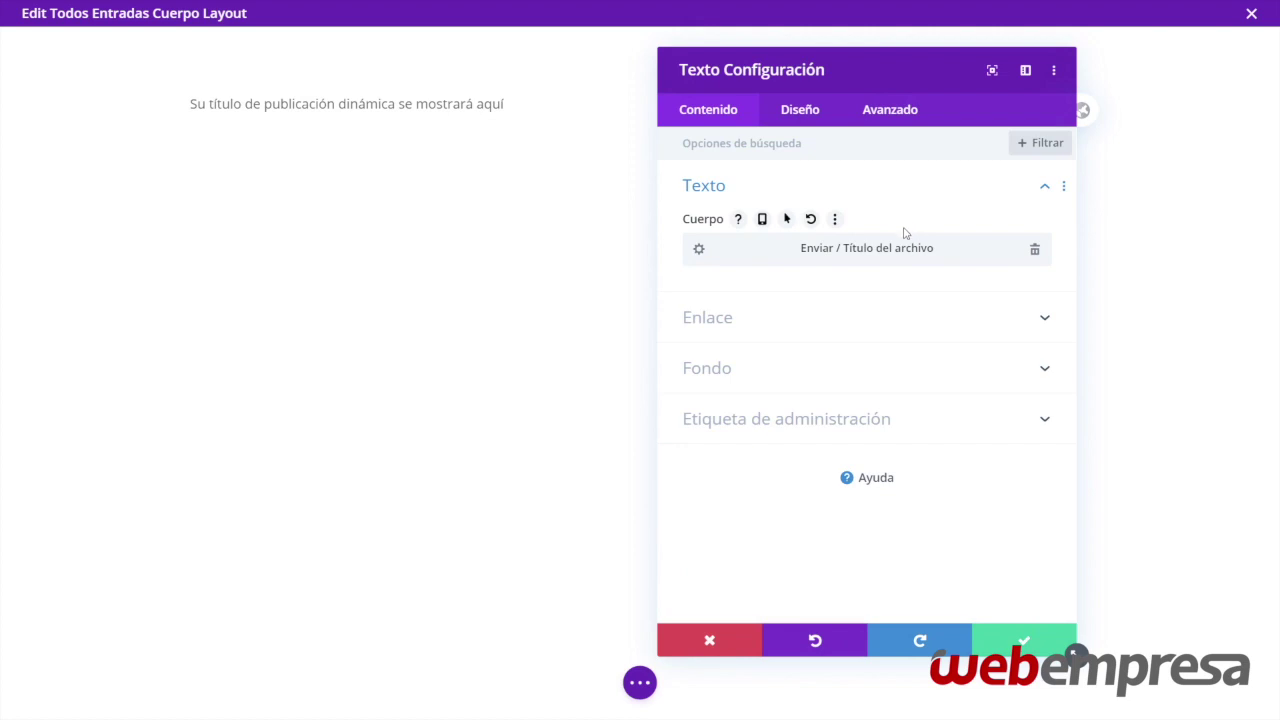
Wrap the dynamic title in <h1> before and </h1> after, and save the Texto module
left_click(700, 250)
left_click(760, 313)
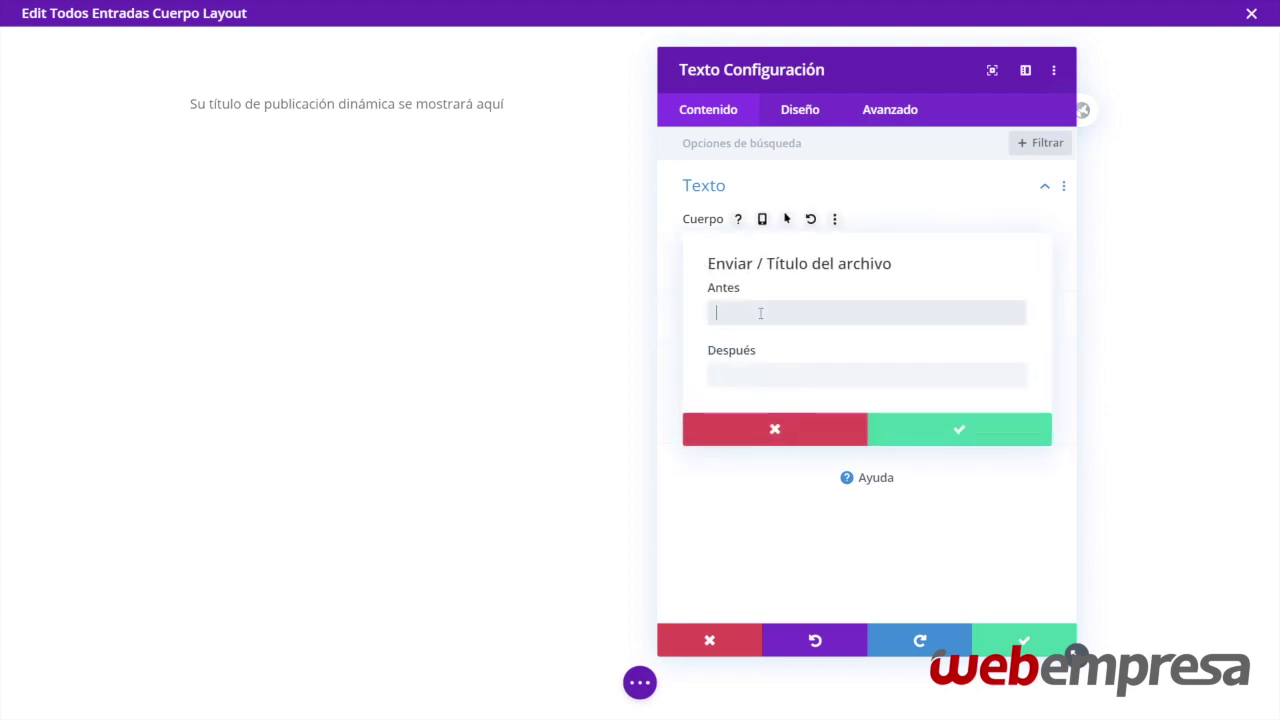
type("<h1>")
key("Tab")
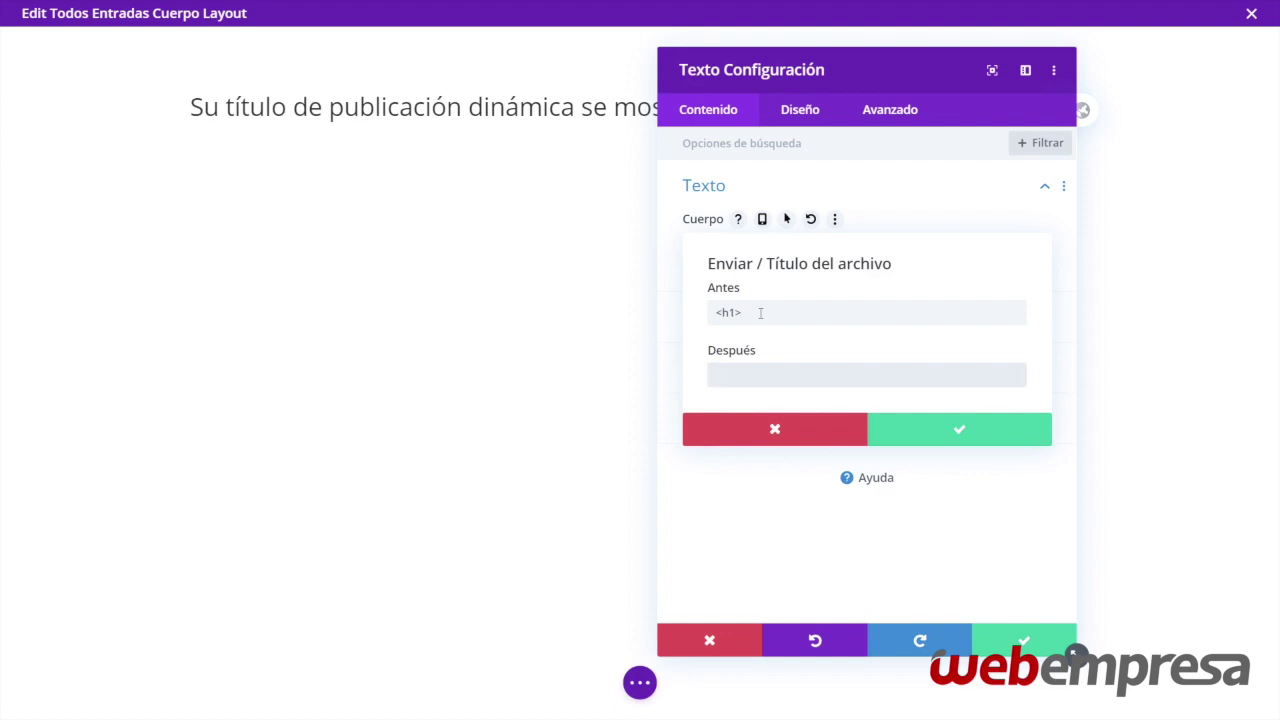
type("</h1")
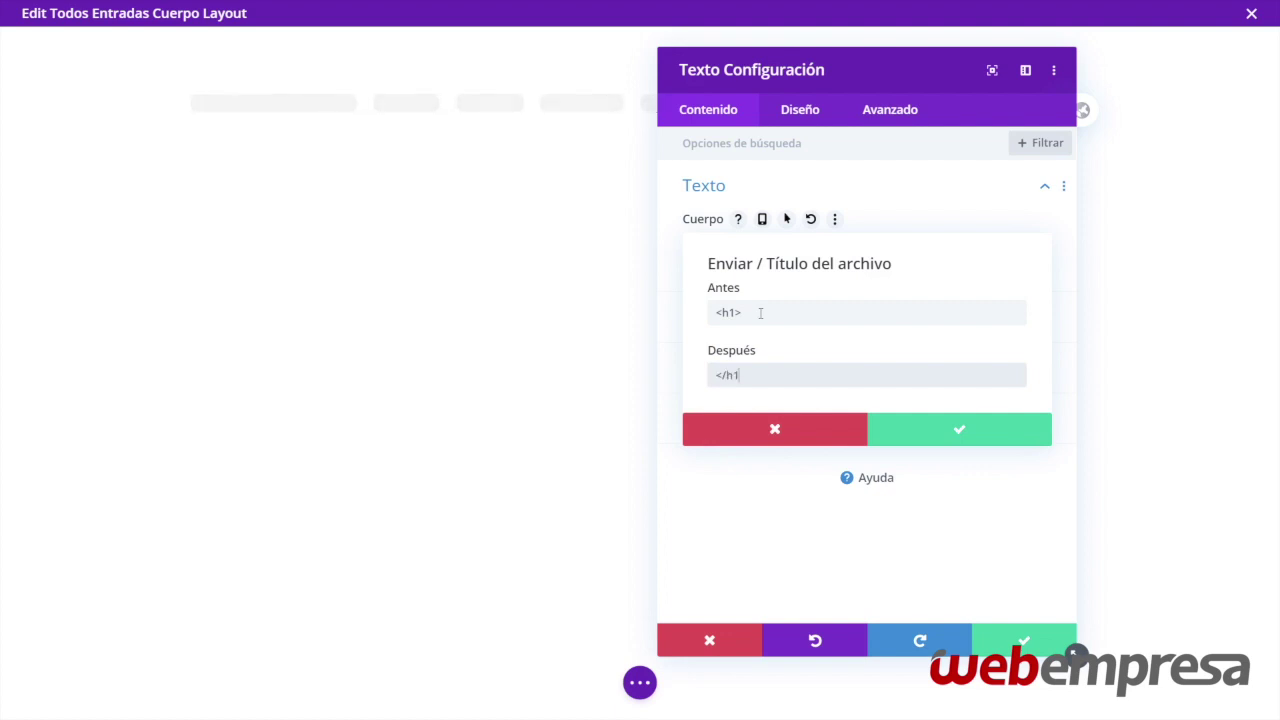
type(">")
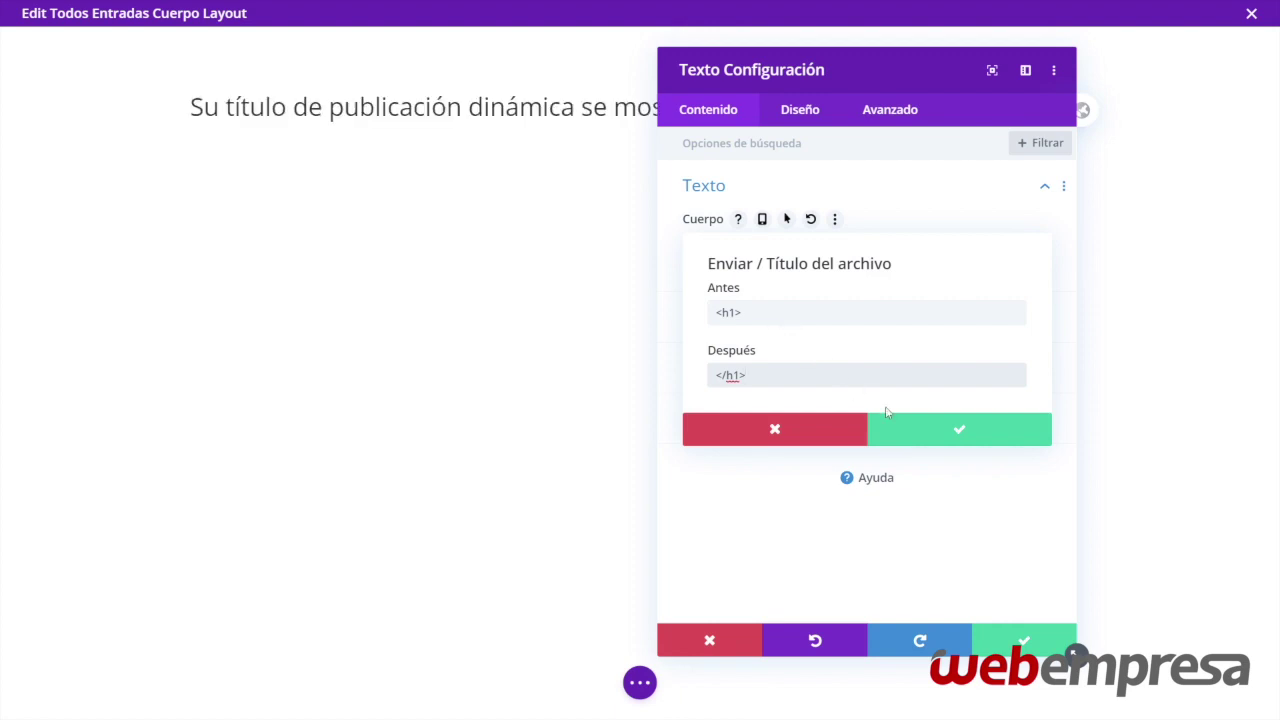
left_click(960, 432)
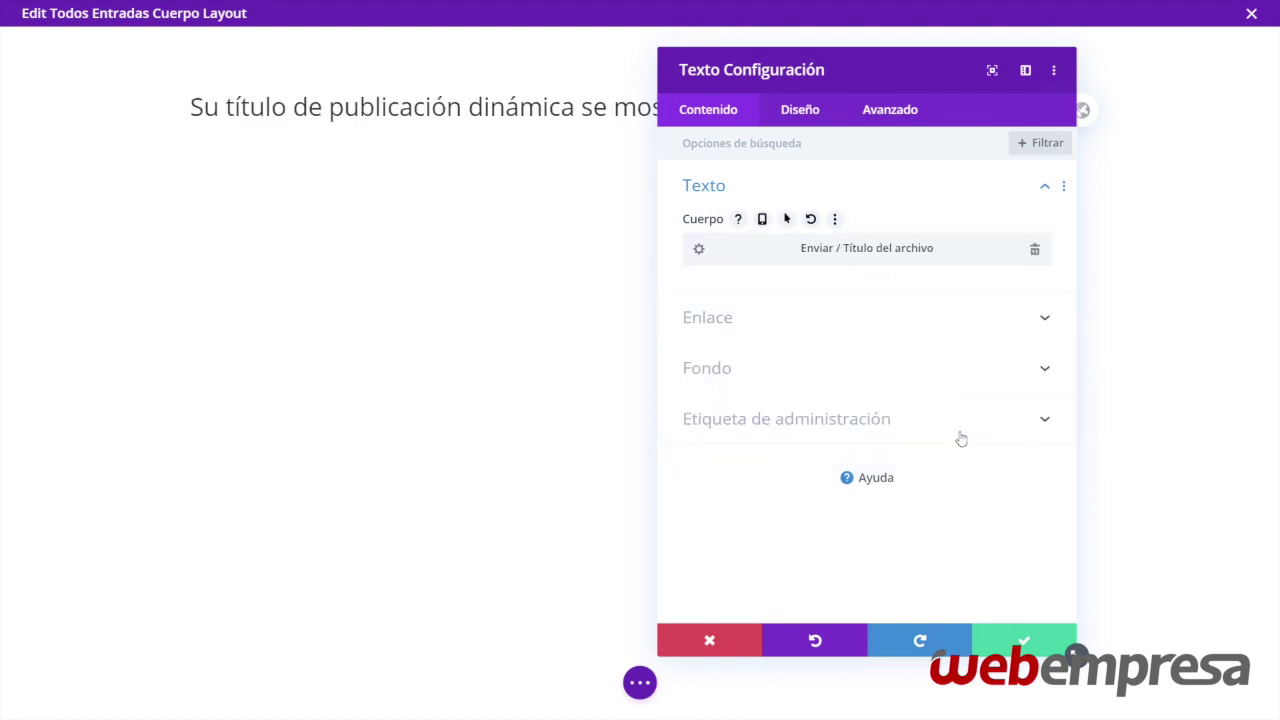
left_click(1002, 646)
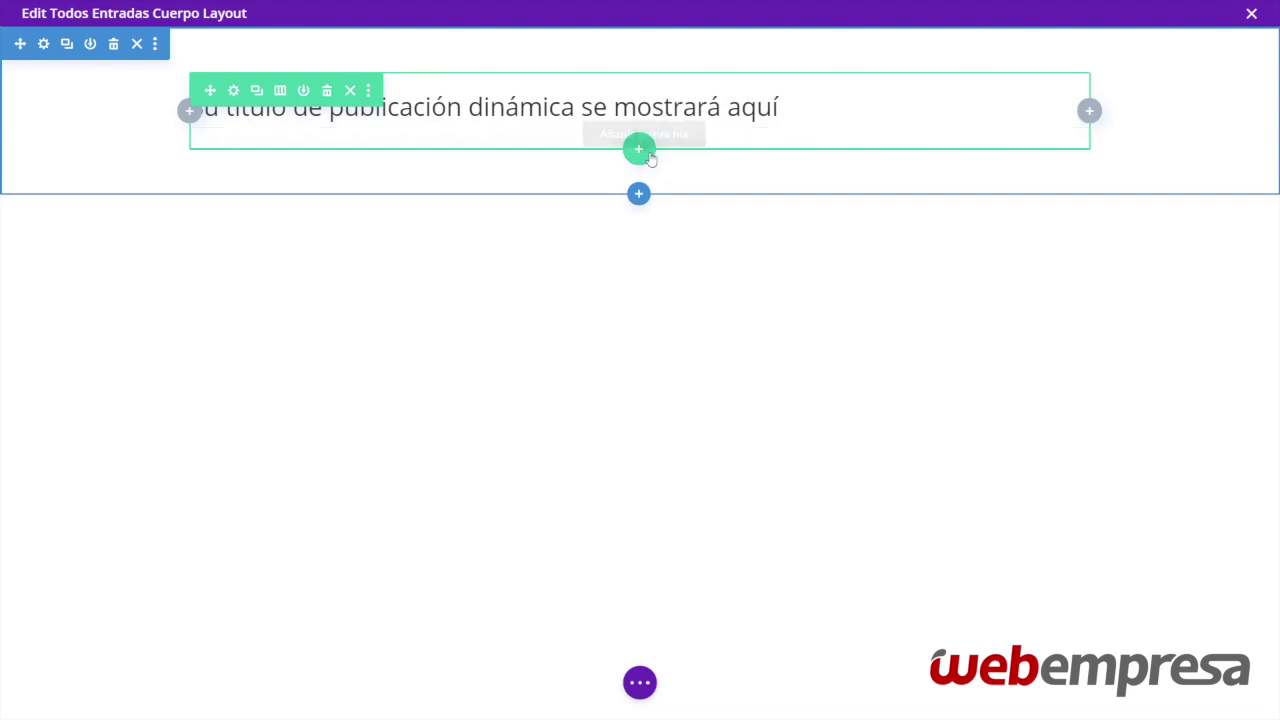
Add a two-column row (three fifths and two fifths) below the title and insert an Imagen module in its wider column
left_click(639, 150)
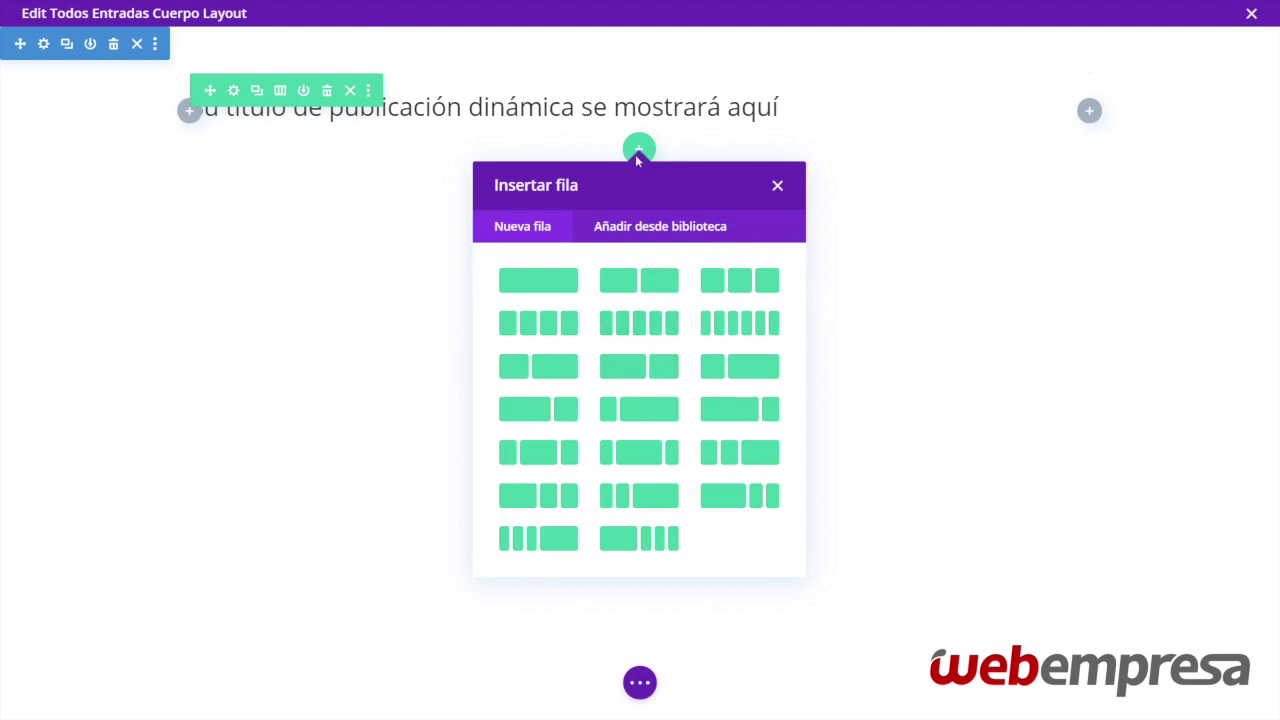
left_click(646, 373)
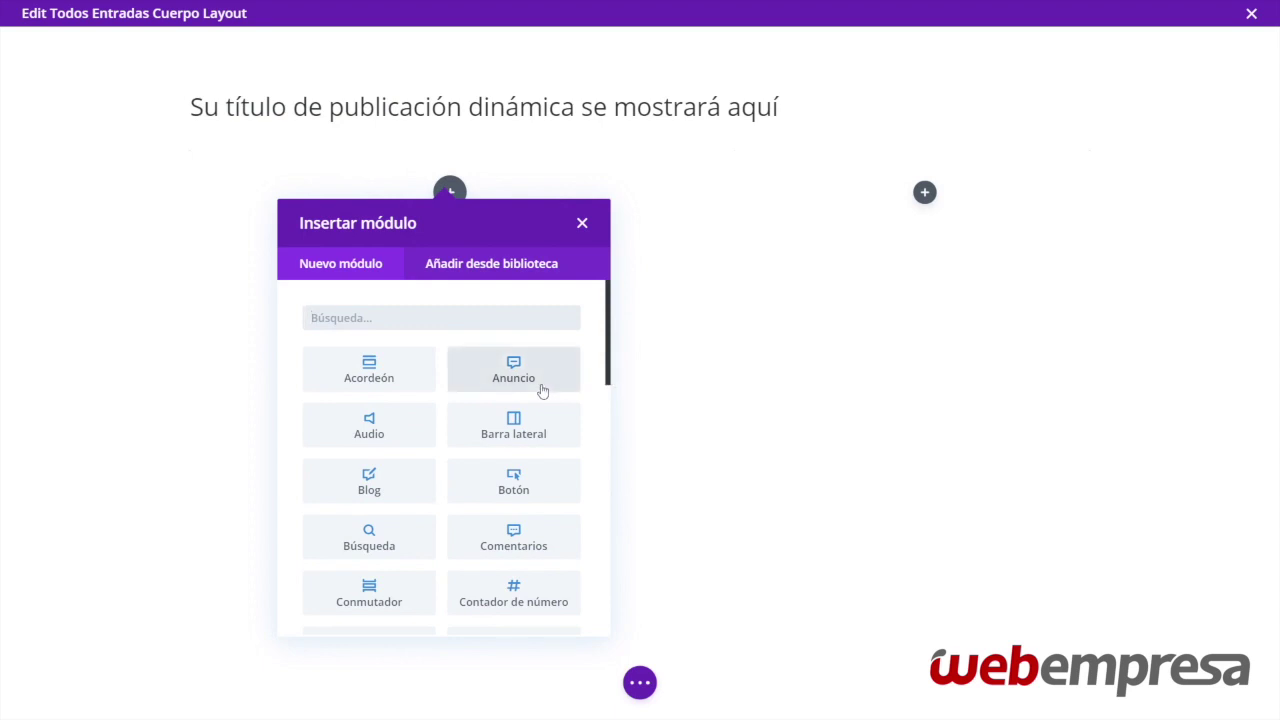
scroll(502, 397, "down", 1)
scroll(502, 397, "down", 3)
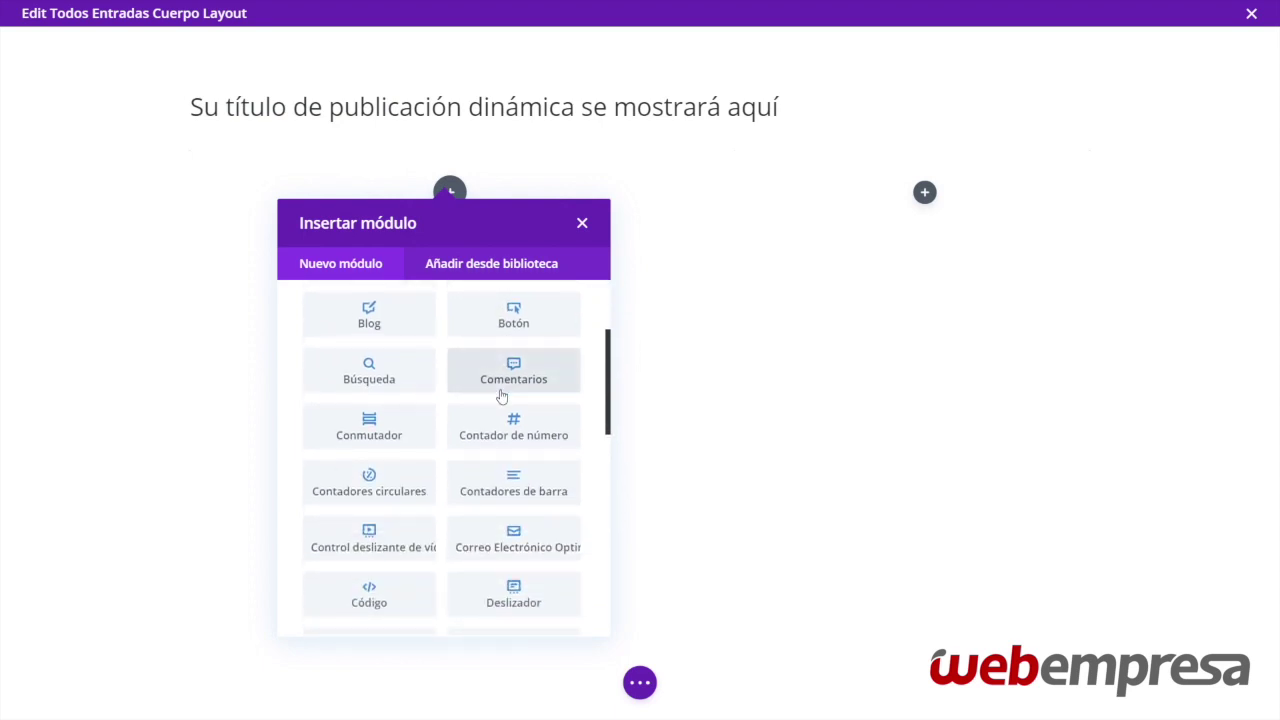
scroll(502, 397, "down", 6)
scroll(503, 420, "up", 2)
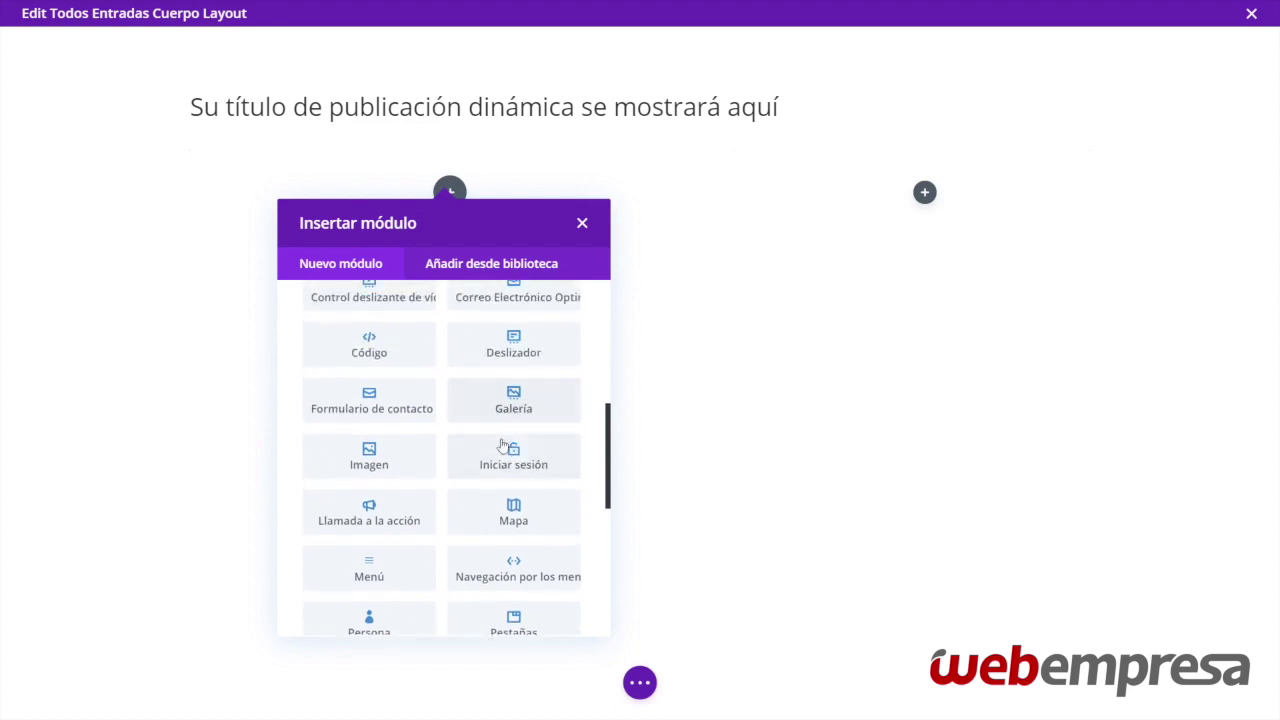
left_click(378, 462)
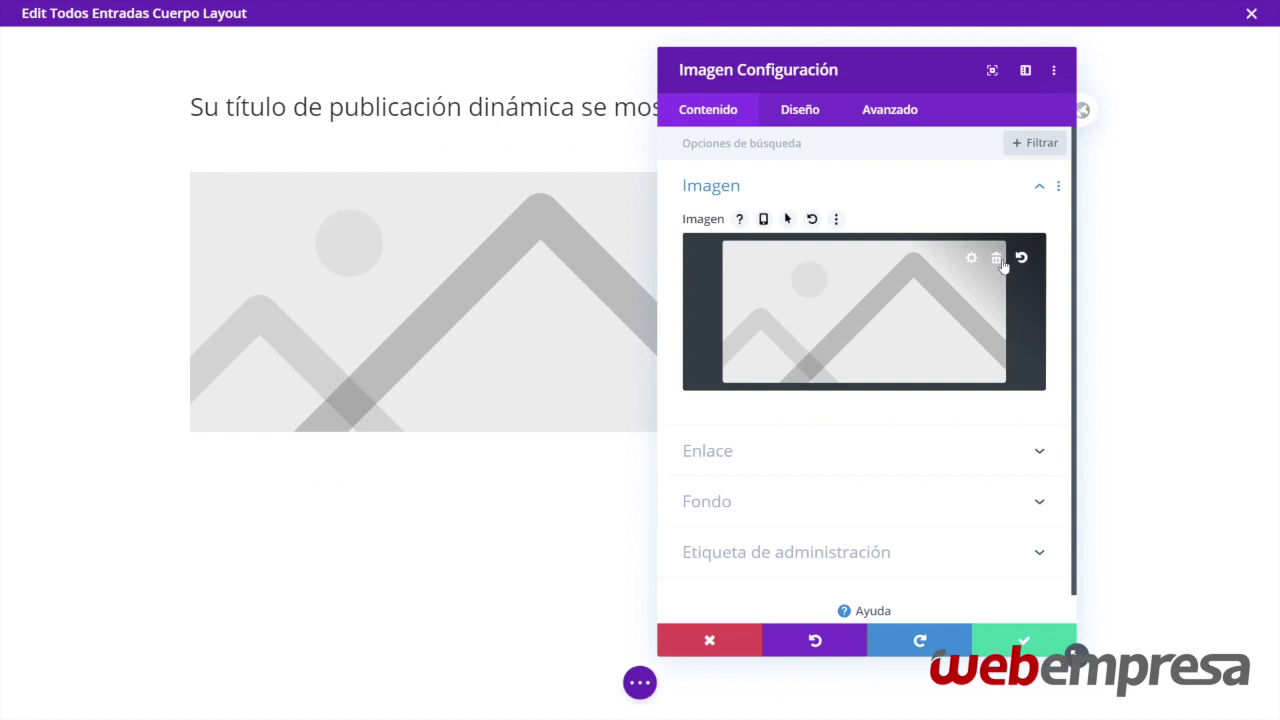
Replace the module's placeholder image with the dynamic content Imagen principal and save the Imagen module
left_click(997, 259)
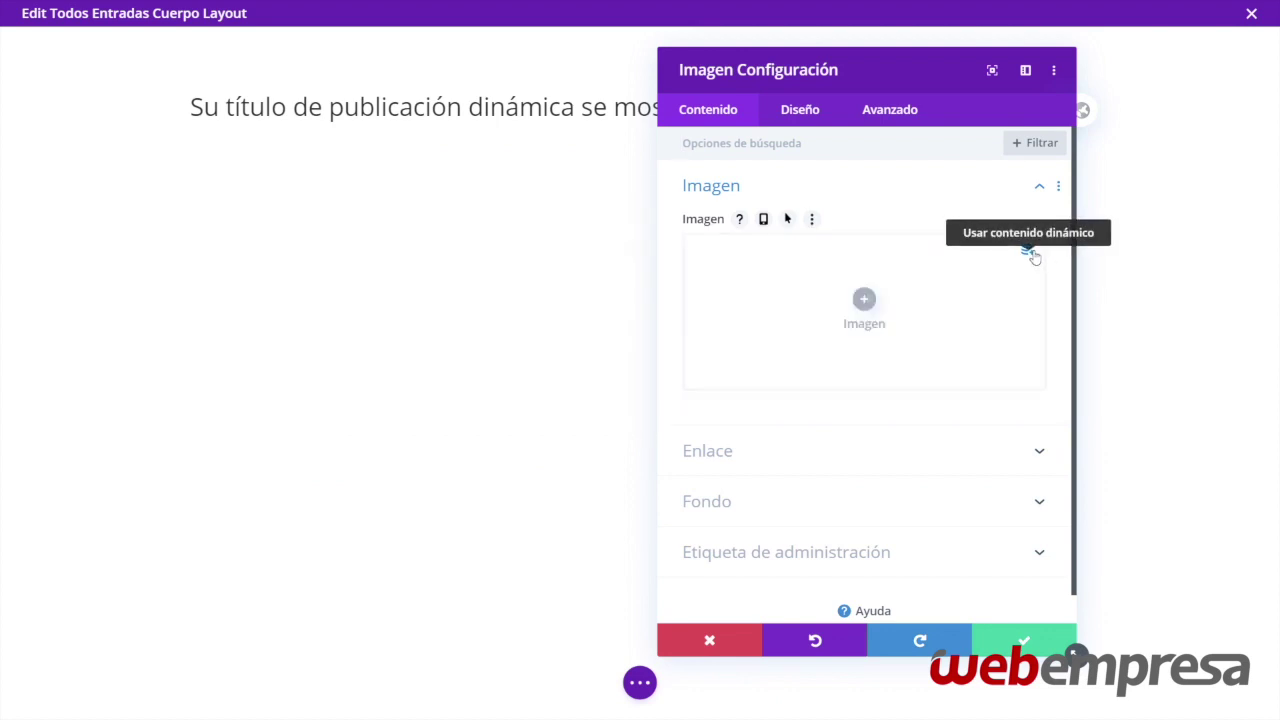
left_click(1029, 251)
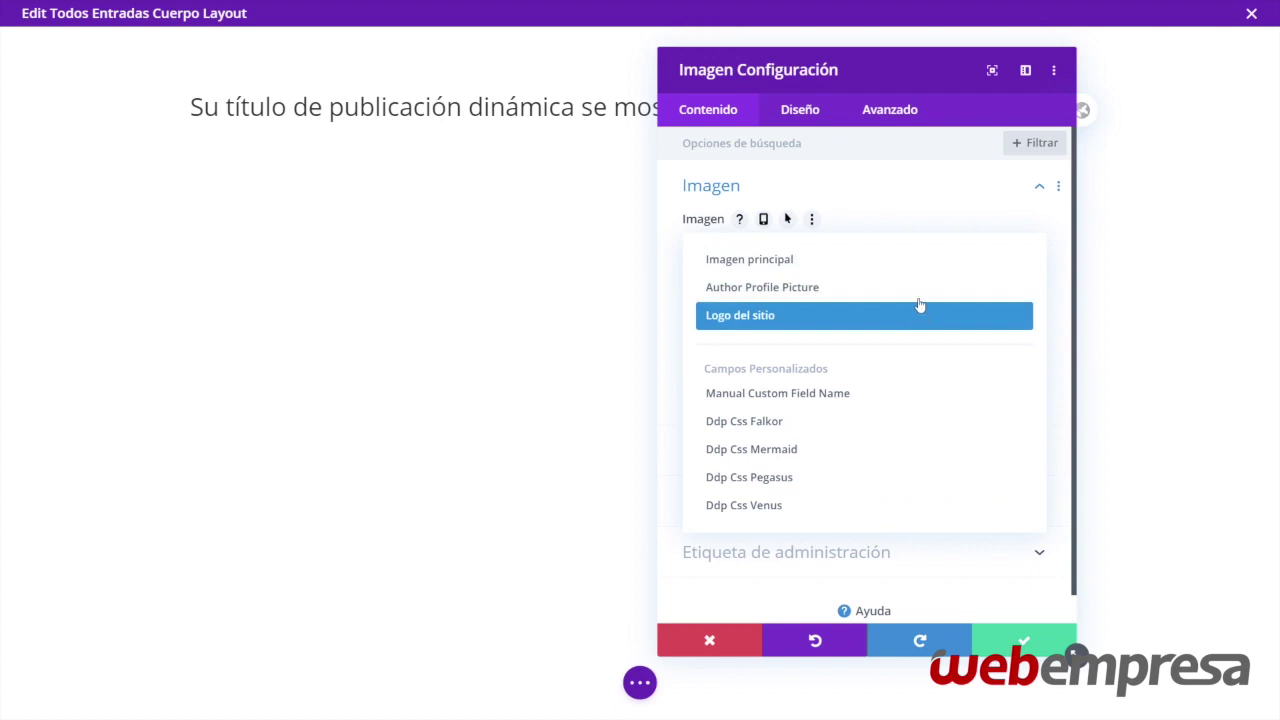
left_click(771, 262)
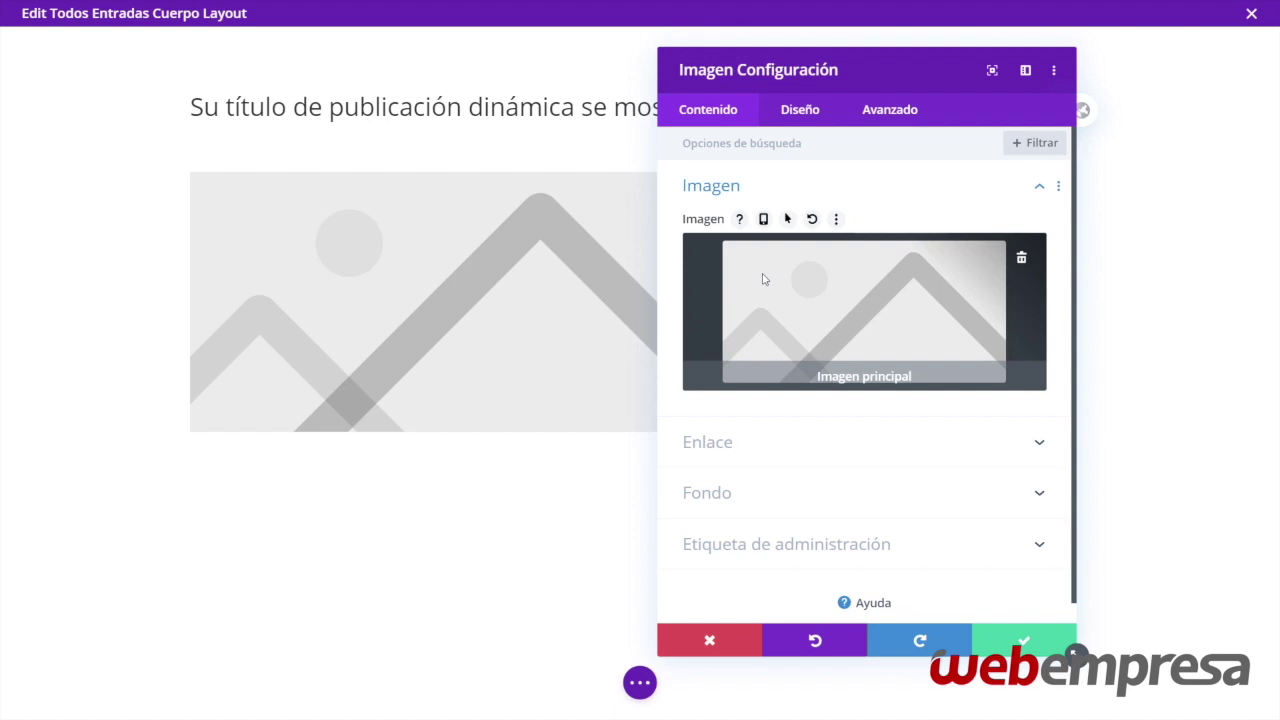
left_click(1017, 641)
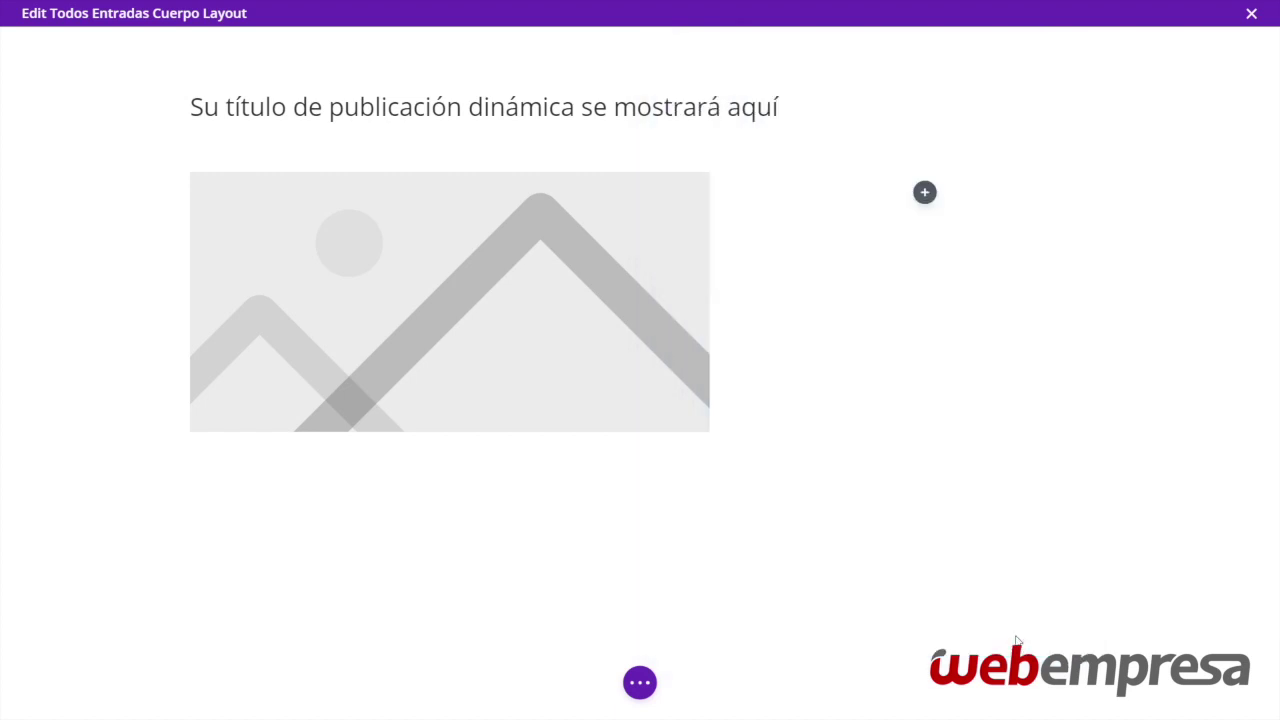
Insert an Anuncio module in the empty narrower column beside the image and clear its placeholder body text
left_click(929, 203)
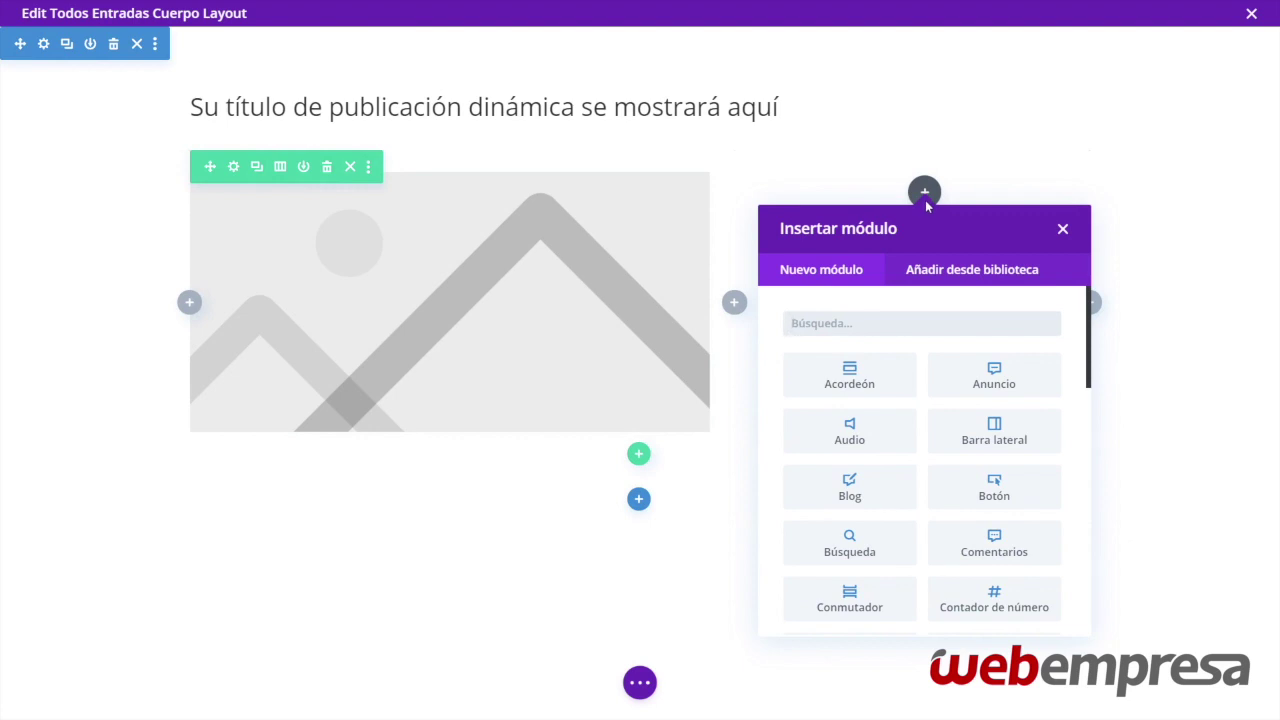
left_click(994, 378)
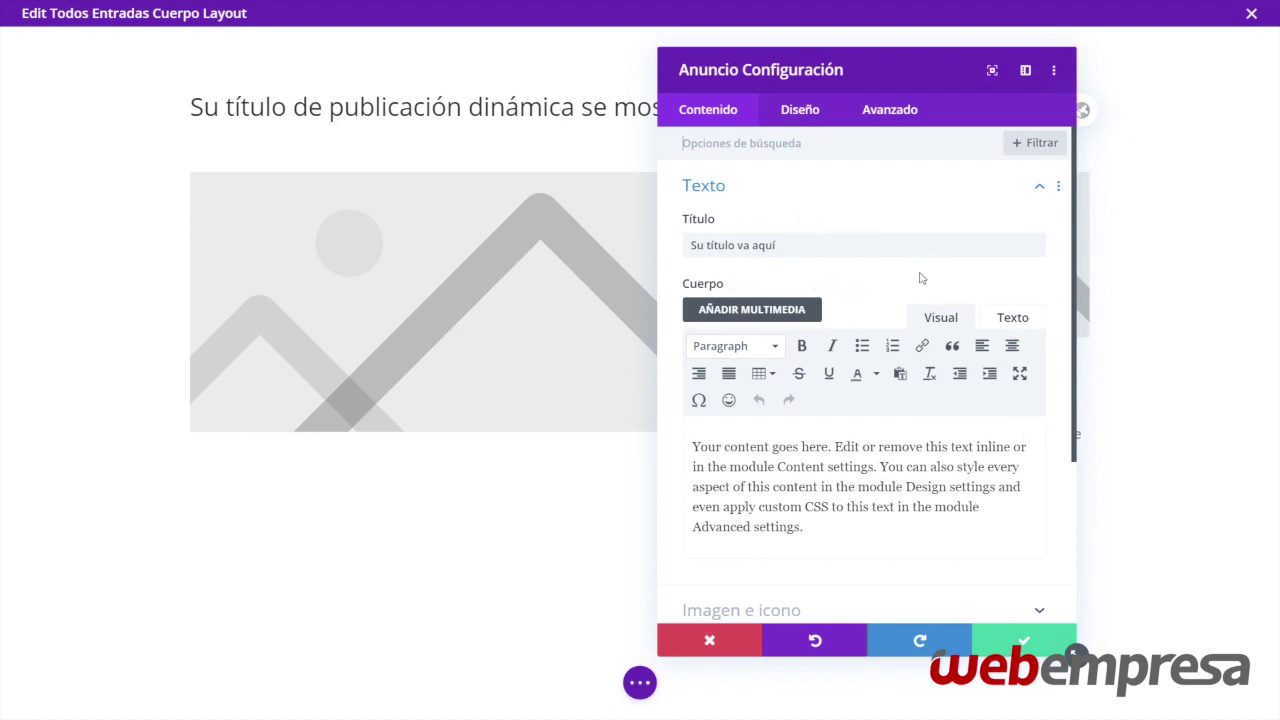
scroll(800, 450, "down", 2)
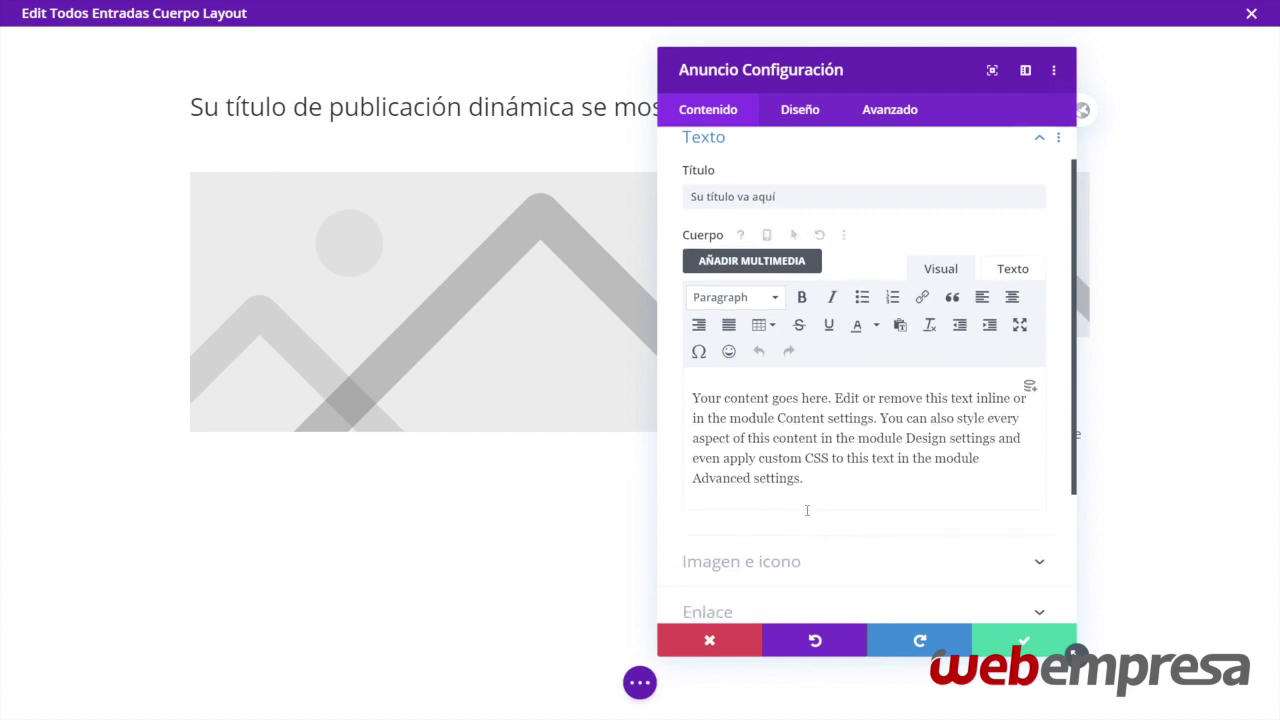
scroll(894, 485, "up", 2)
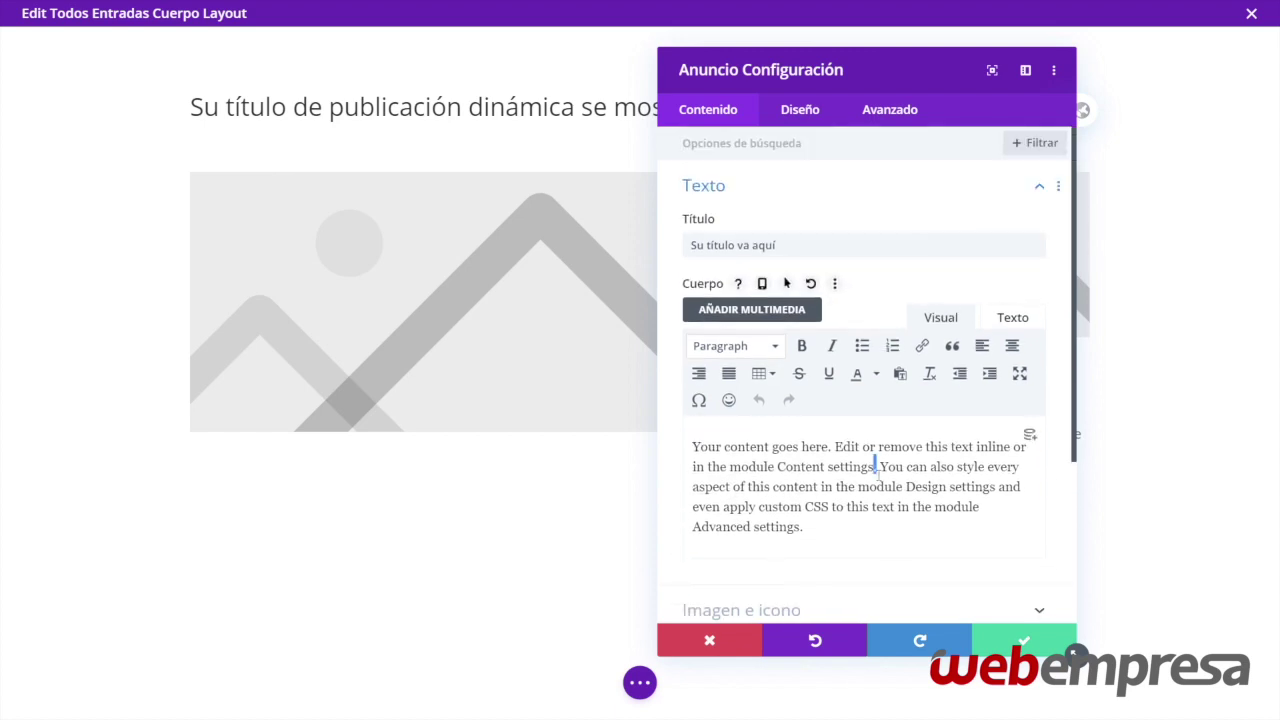
triple_click(877, 476)
key("BackSpace")
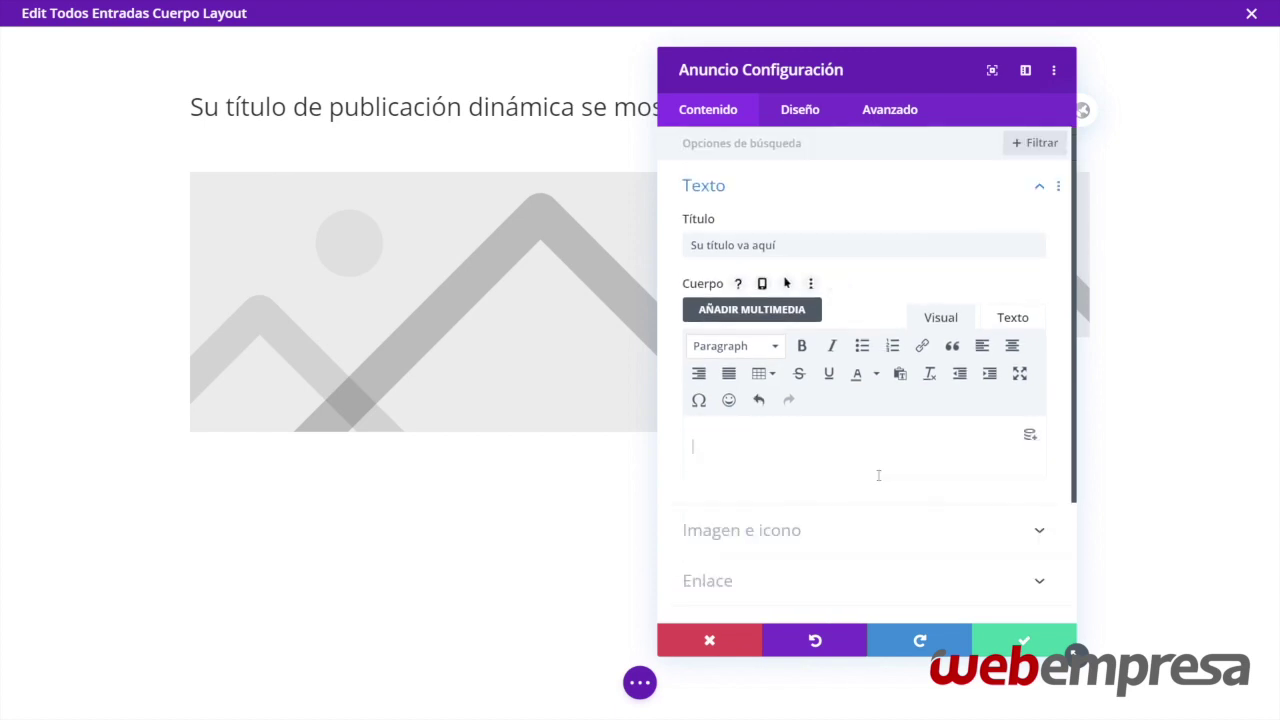
Replace the Anuncio title with the dynamic content Enviar Fecha de publicación, using the date format 6 de agosto de 1999 (M j, Y)
left_click(1030, 246)
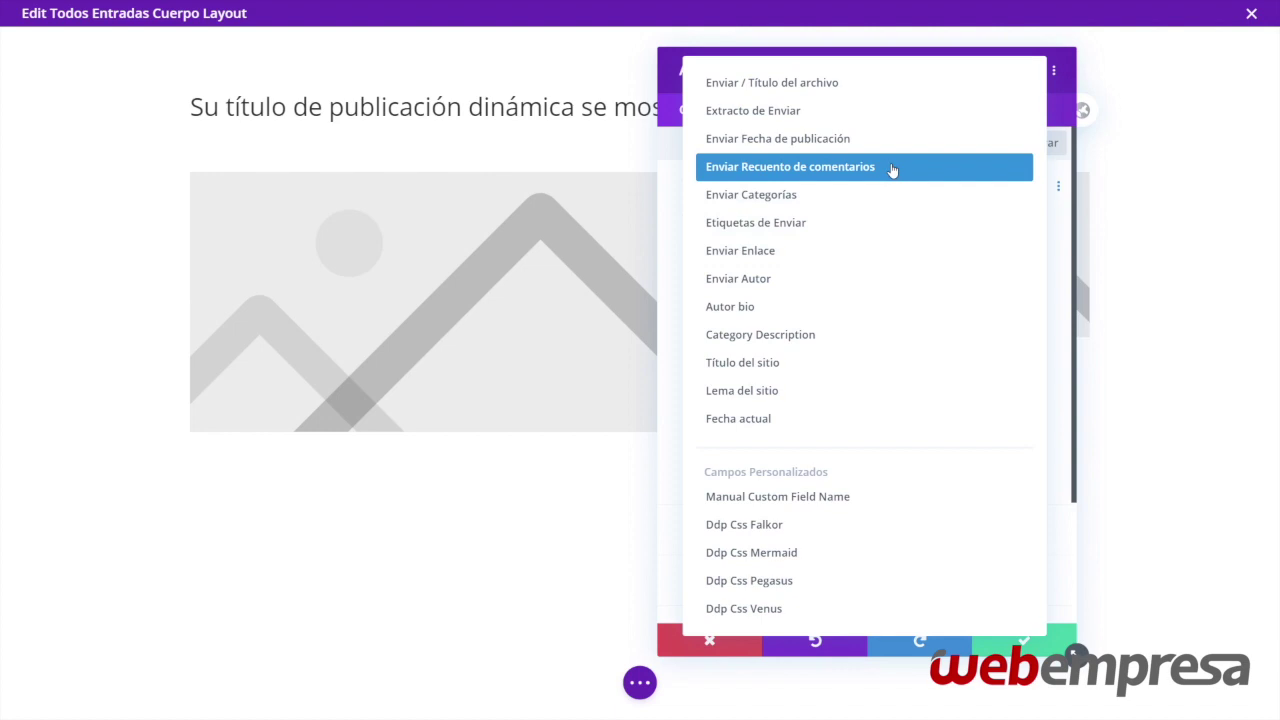
left_click(860, 139)
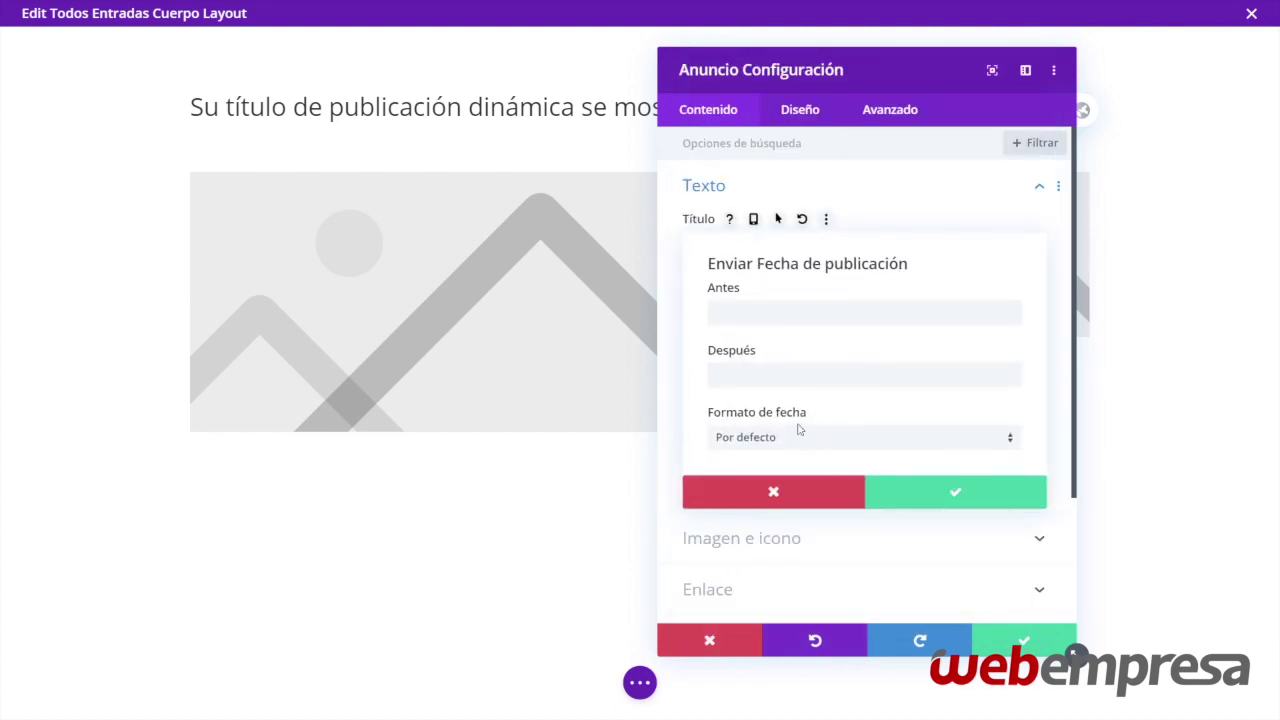
left_click(863, 440)
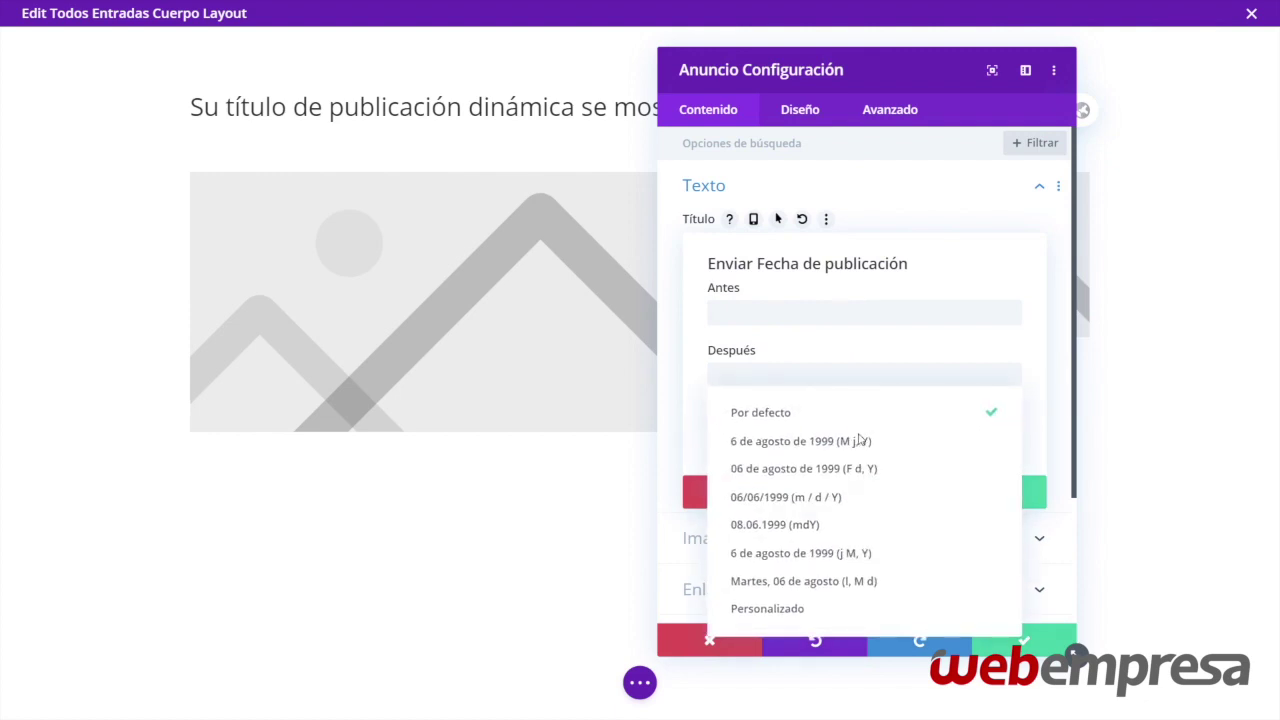
left_click(822, 445)
left_click(948, 491)
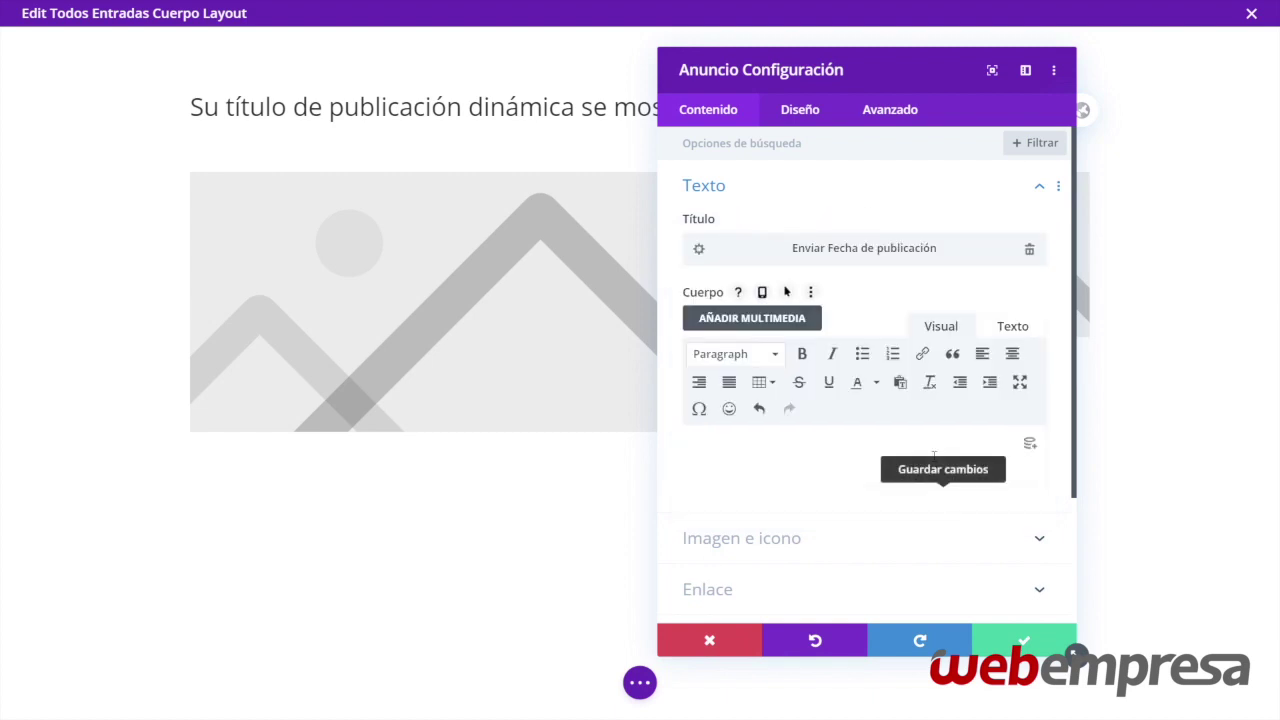
Switch the Anuncio module from image to icon with Usar icono and choose the calendar-like grid icon
scroll(934, 455, "down", 2)
left_click(890, 468)
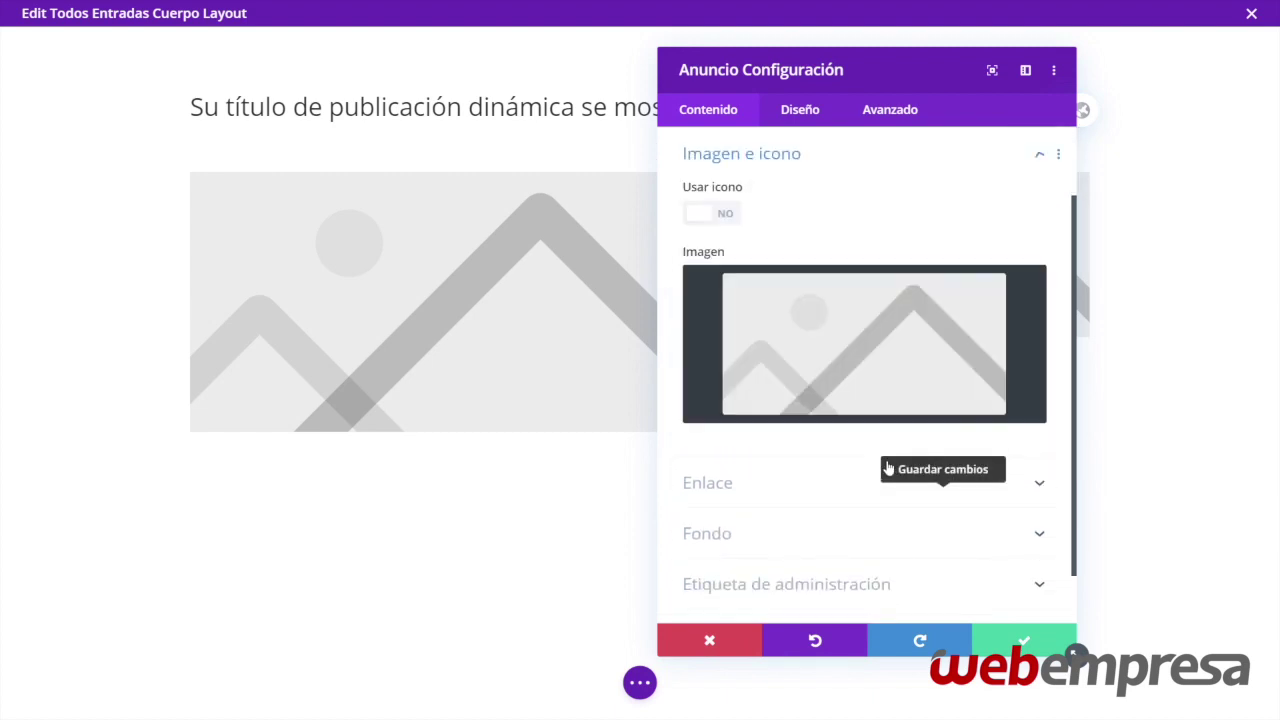
left_click(715, 213)
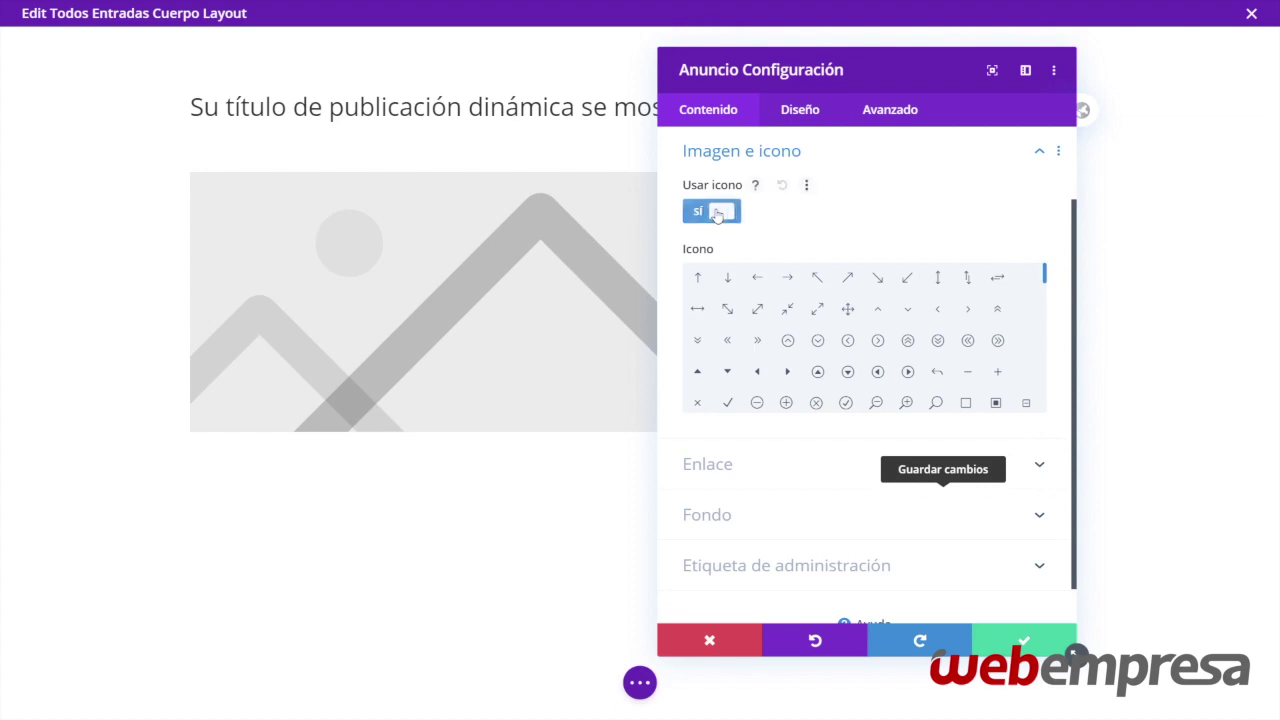
scroll(945, 340, "down", 5)
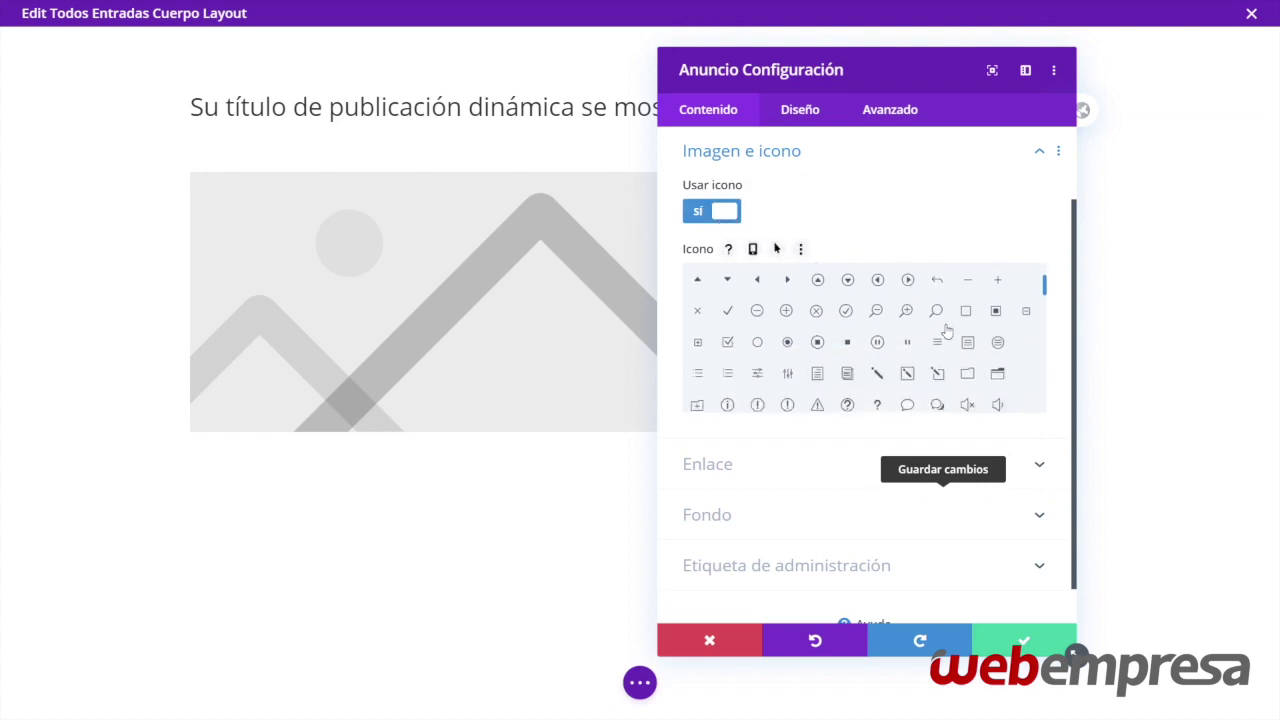
left_click(937, 372)
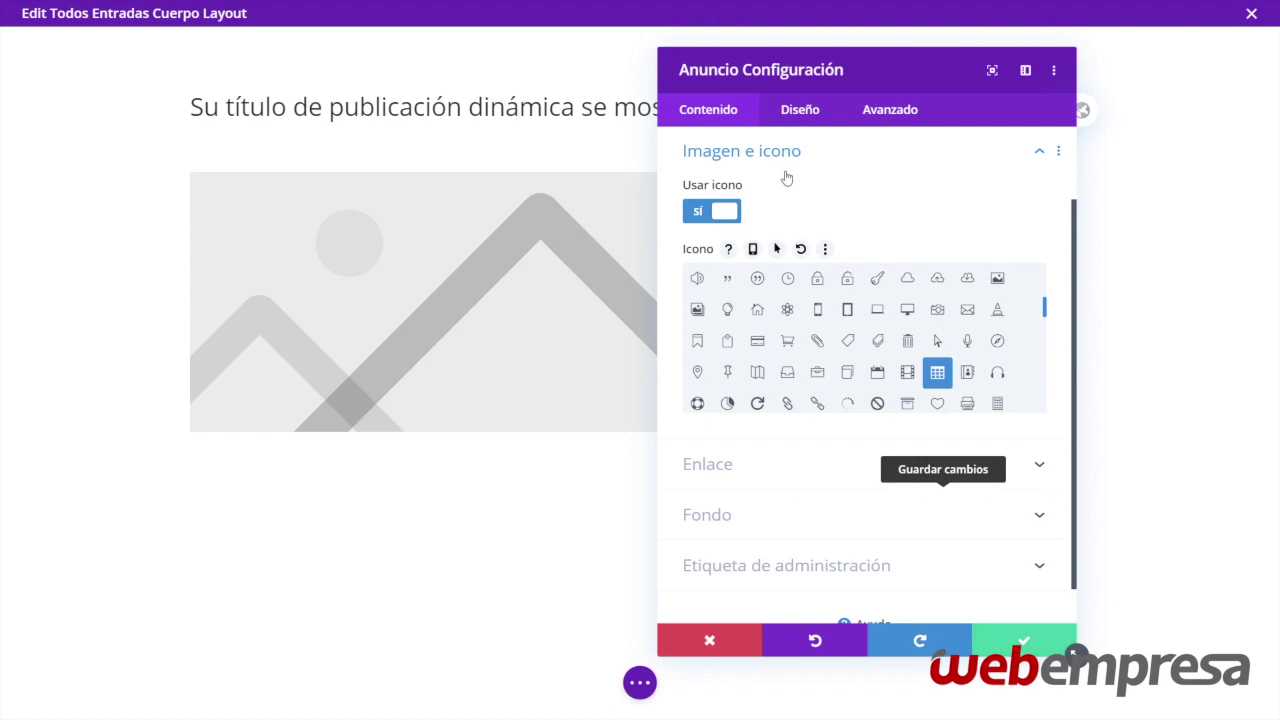
Set the date icon's placement to Izquierda in the design settings and save the Anuncio module
left_click(808, 121)
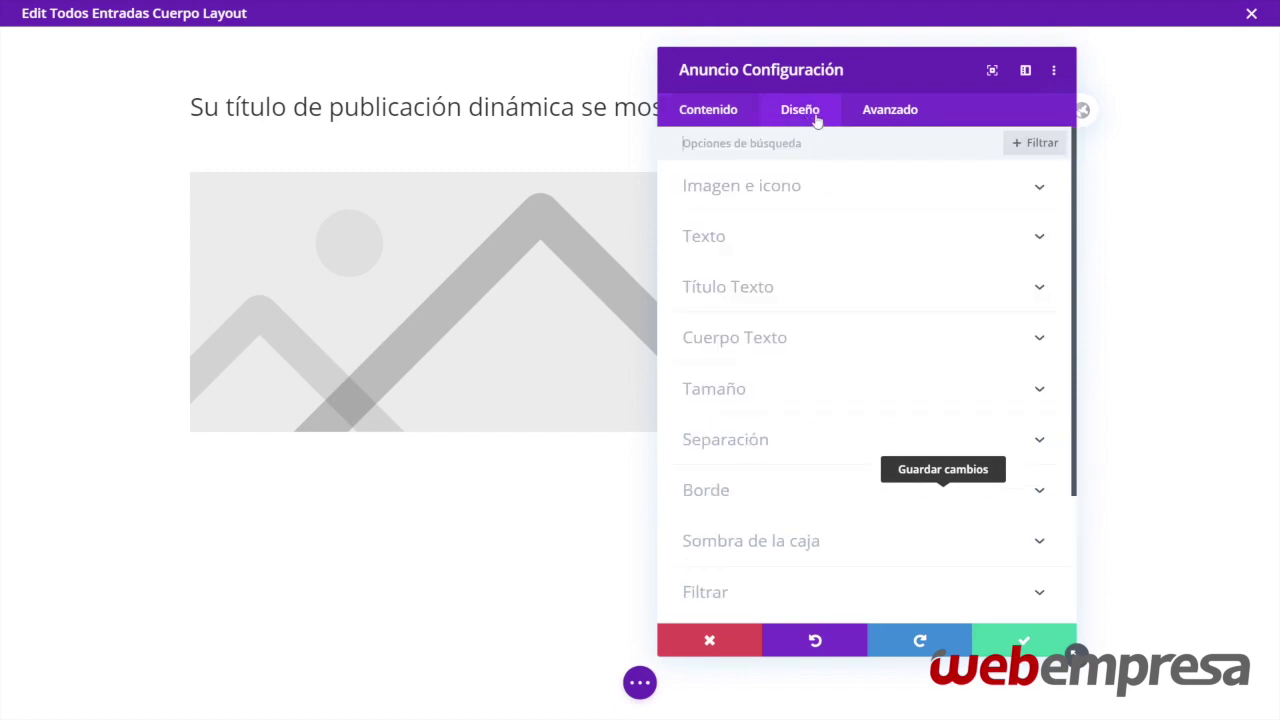
left_click(774, 186)
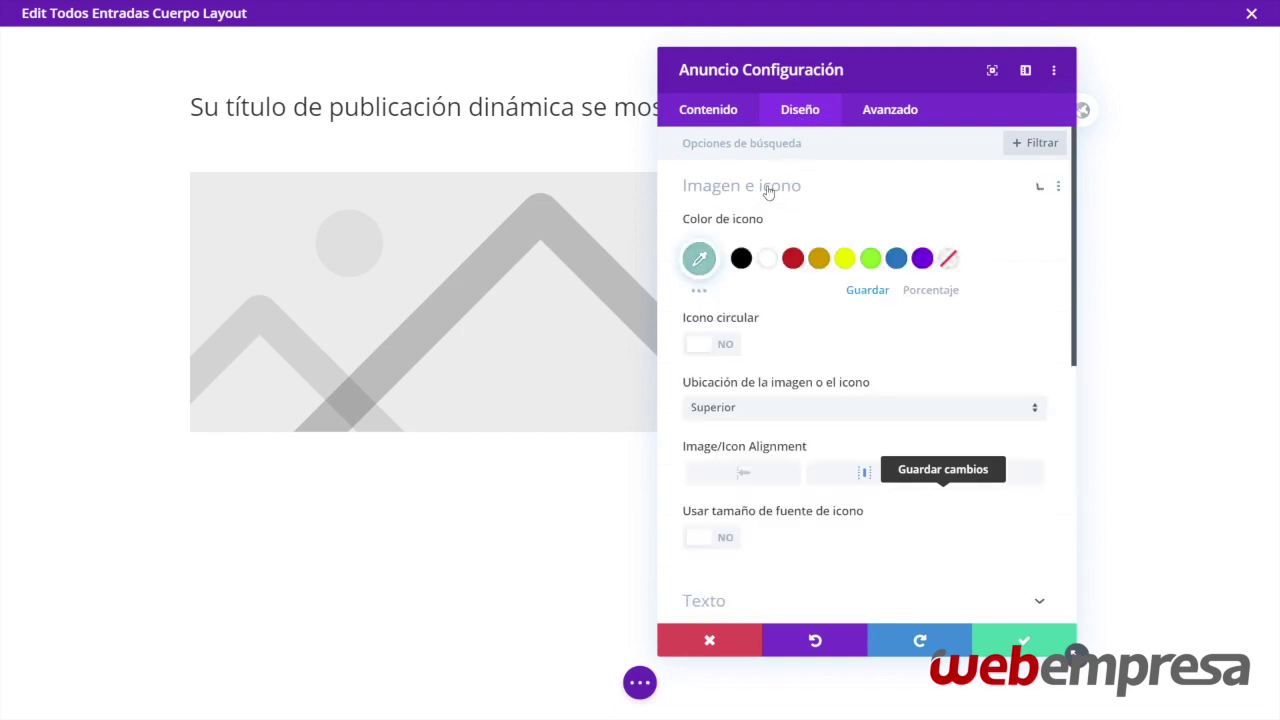
left_click(735, 413)
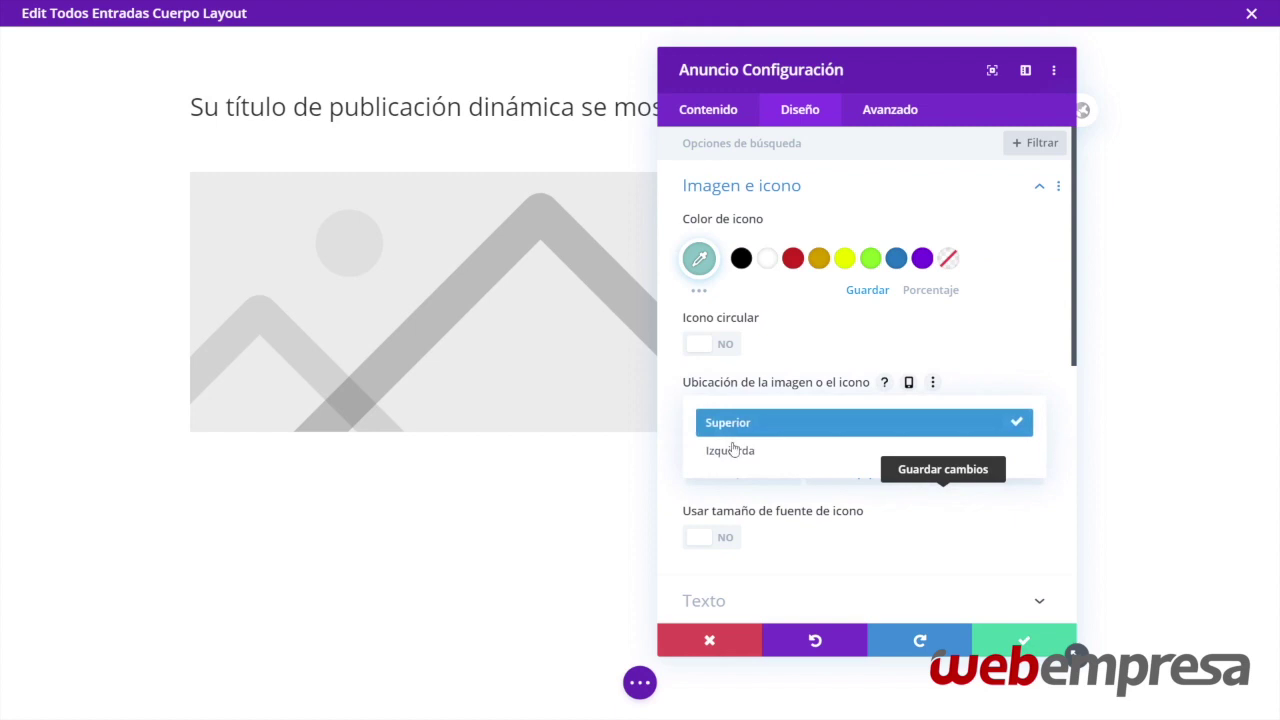
left_click(734, 453)
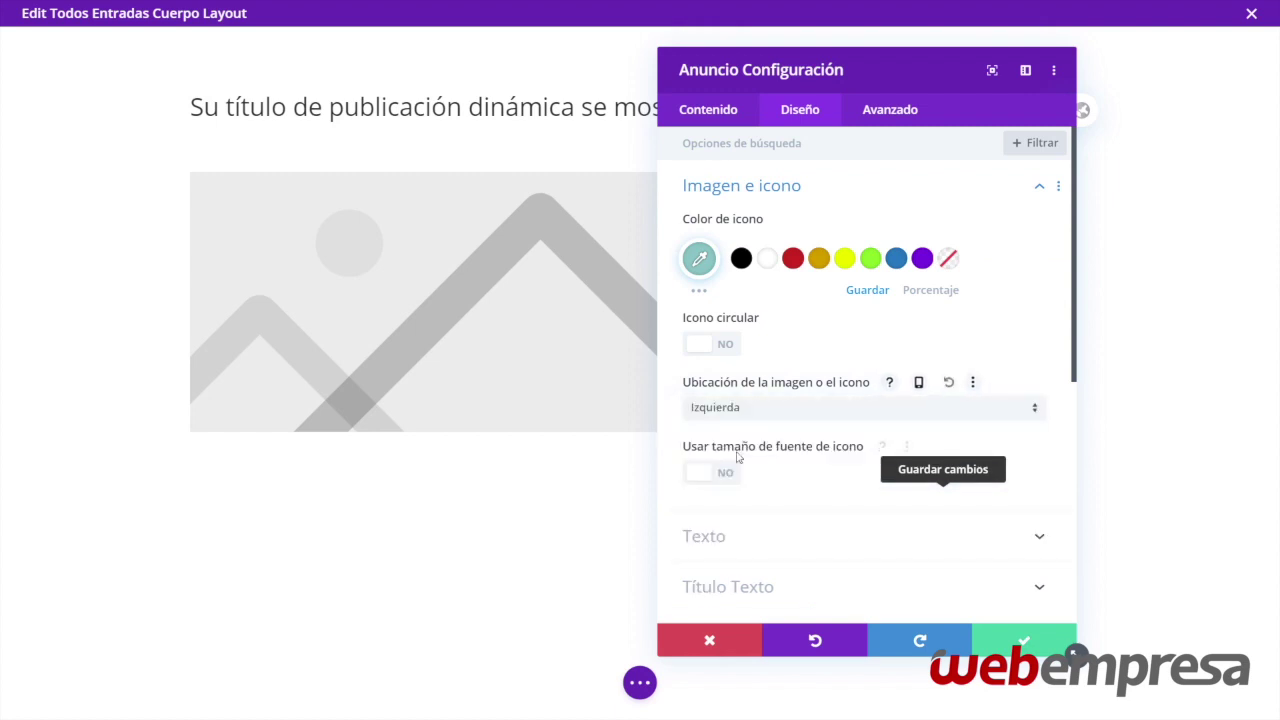
left_click(985, 632)
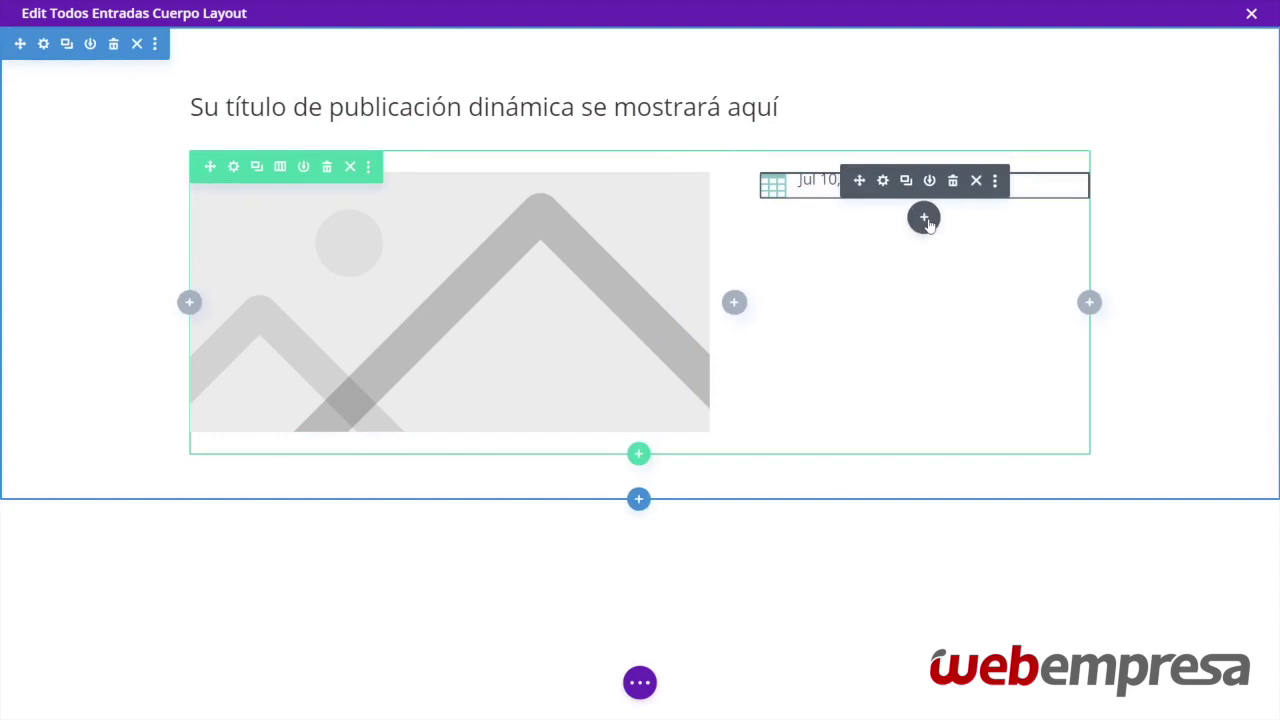
Insert another Anuncio module below the publication date and clear its placeholder body text
left_click(924, 218)
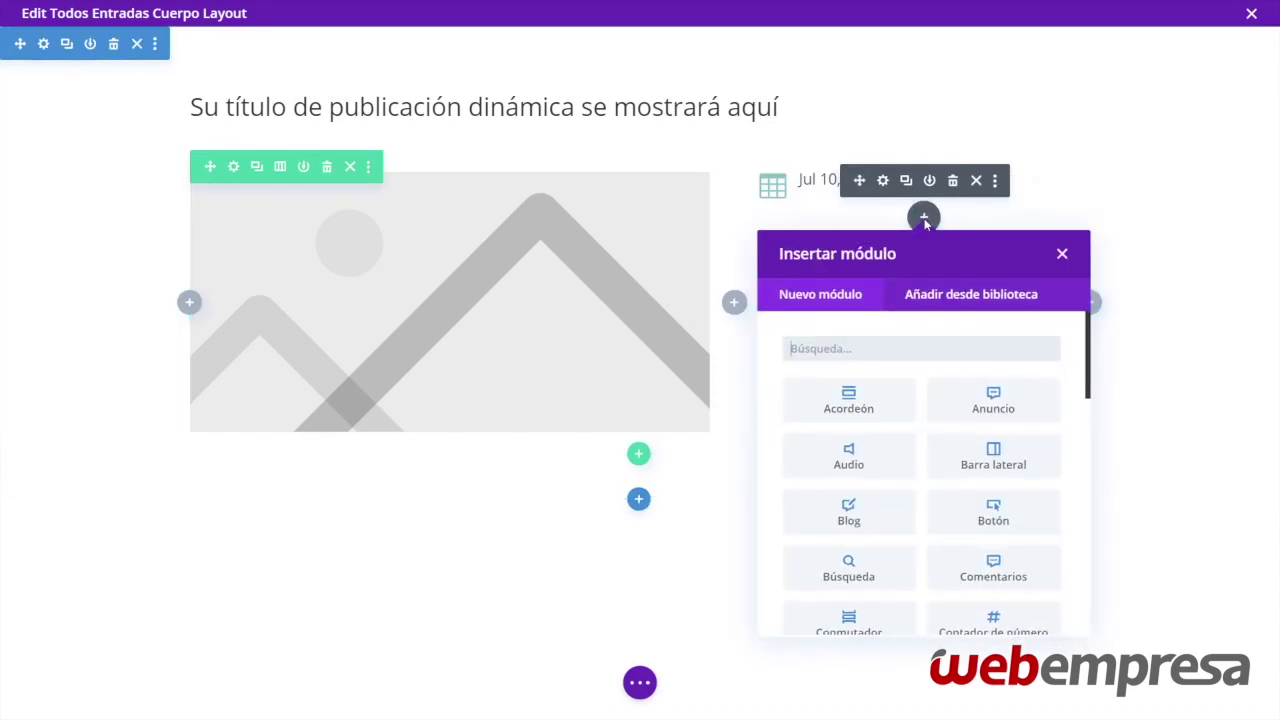
left_click(997, 409)
triple_click(935, 466)
key("BackSpace")
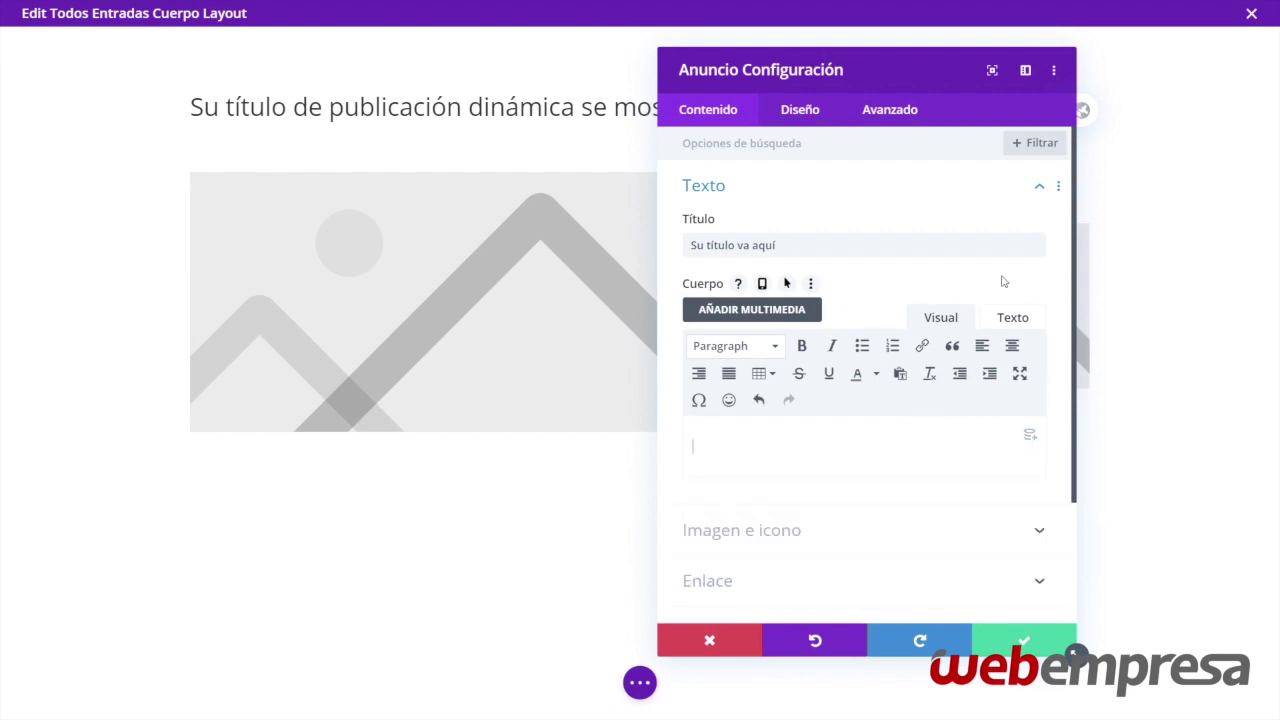
Replace the new Anuncio module's title with the dynamic content Enviar Categorías, keeping its default options
left_click(1033, 248)
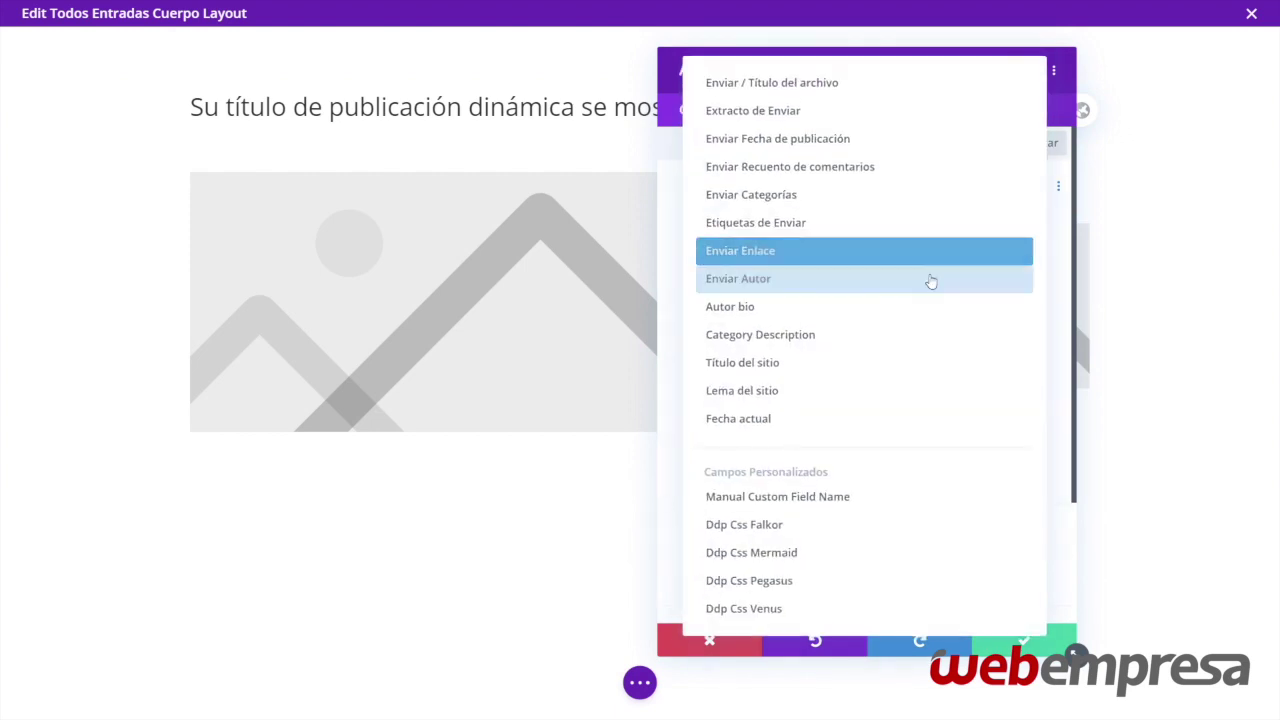
left_click(904, 204)
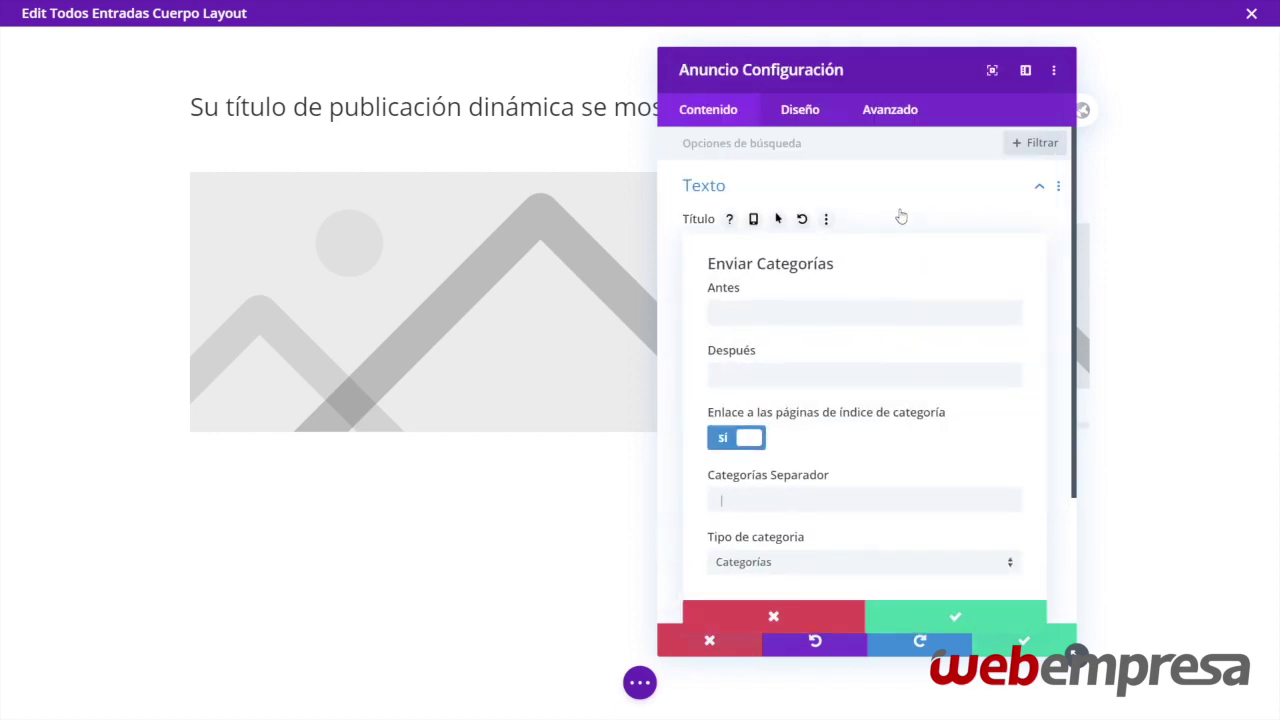
left_click(957, 618)
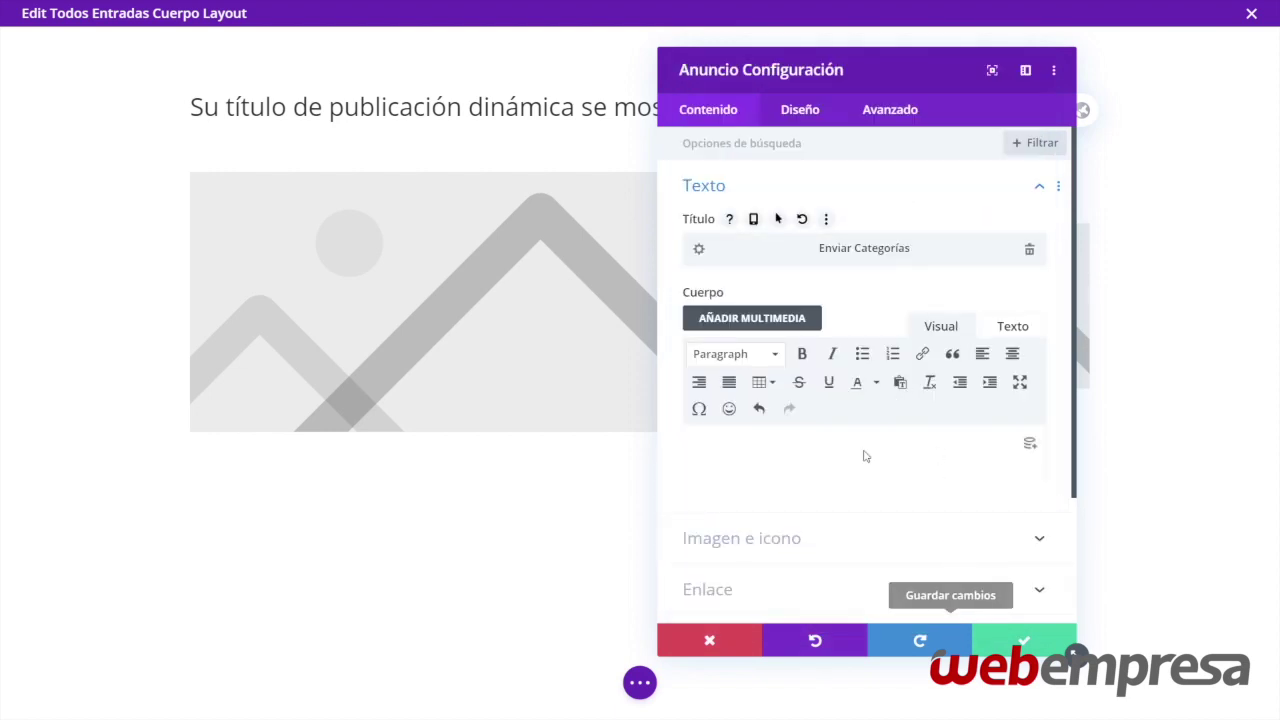
Turn on Usar icono for the categories module and choose the folder icon
scroll(860, 452, "down", 3)
left_click(850, 380)
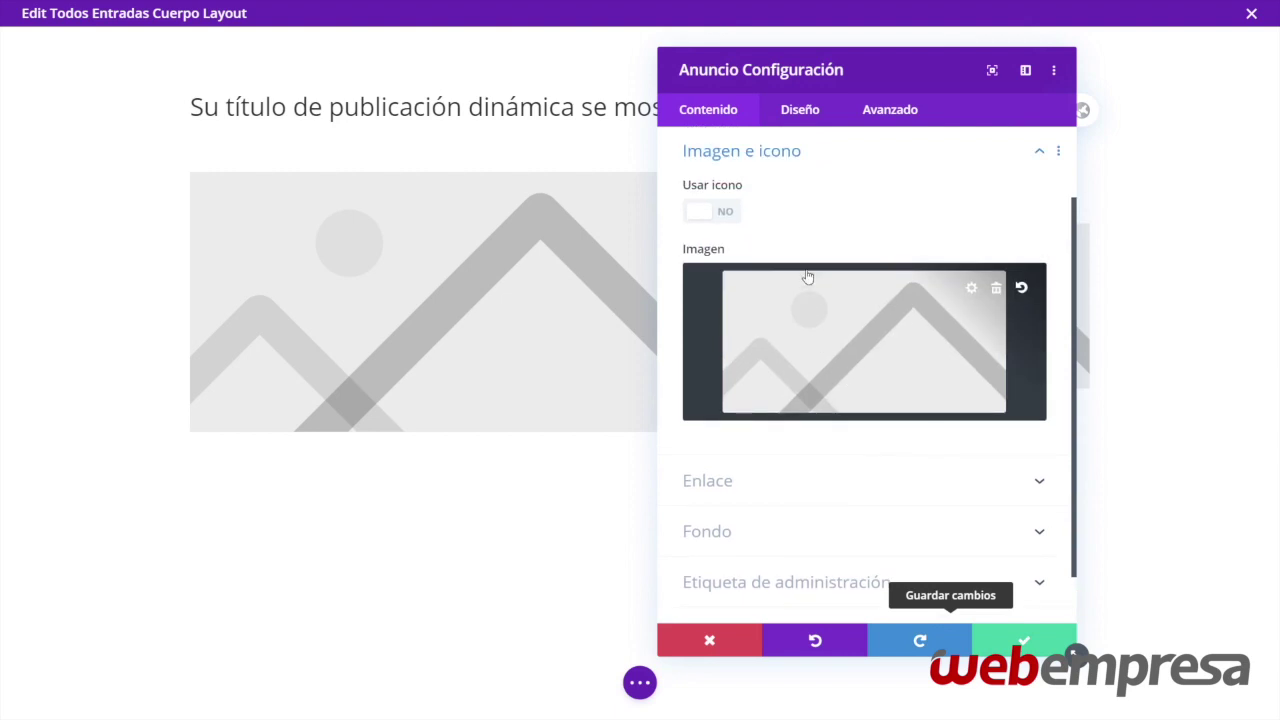
left_click(701, 212)
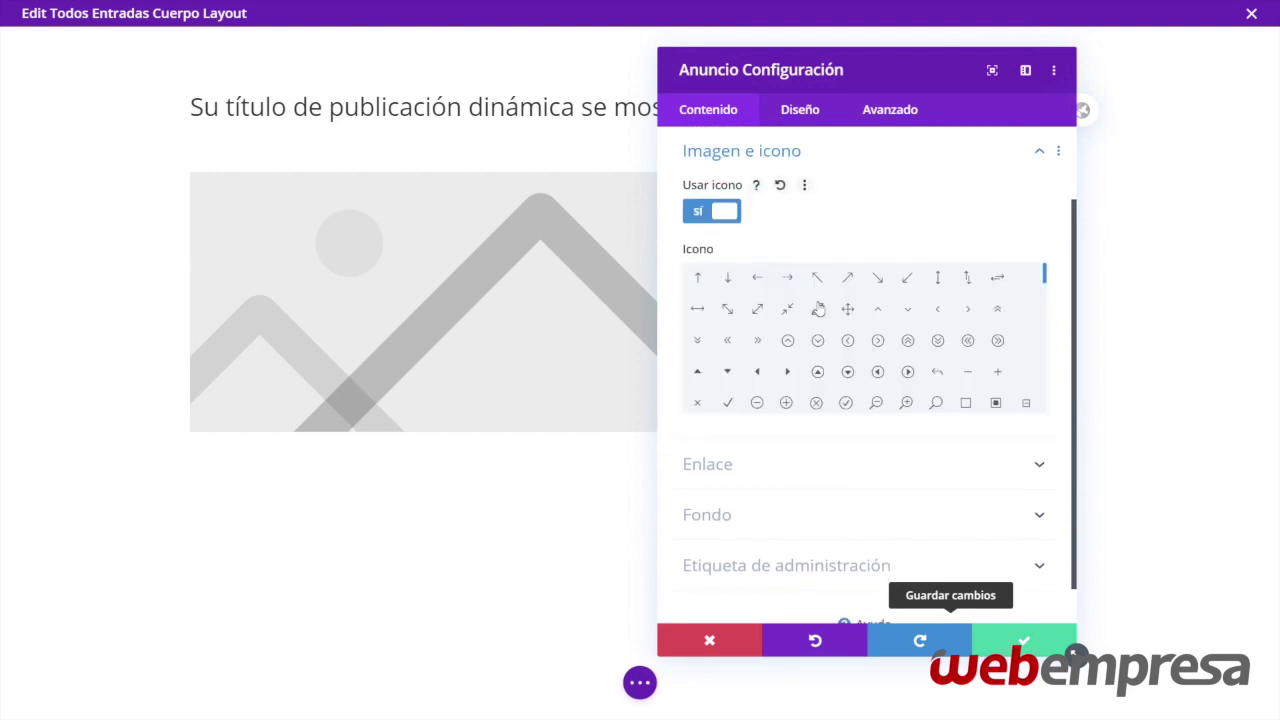
scroll(871, 323, "down", 3)
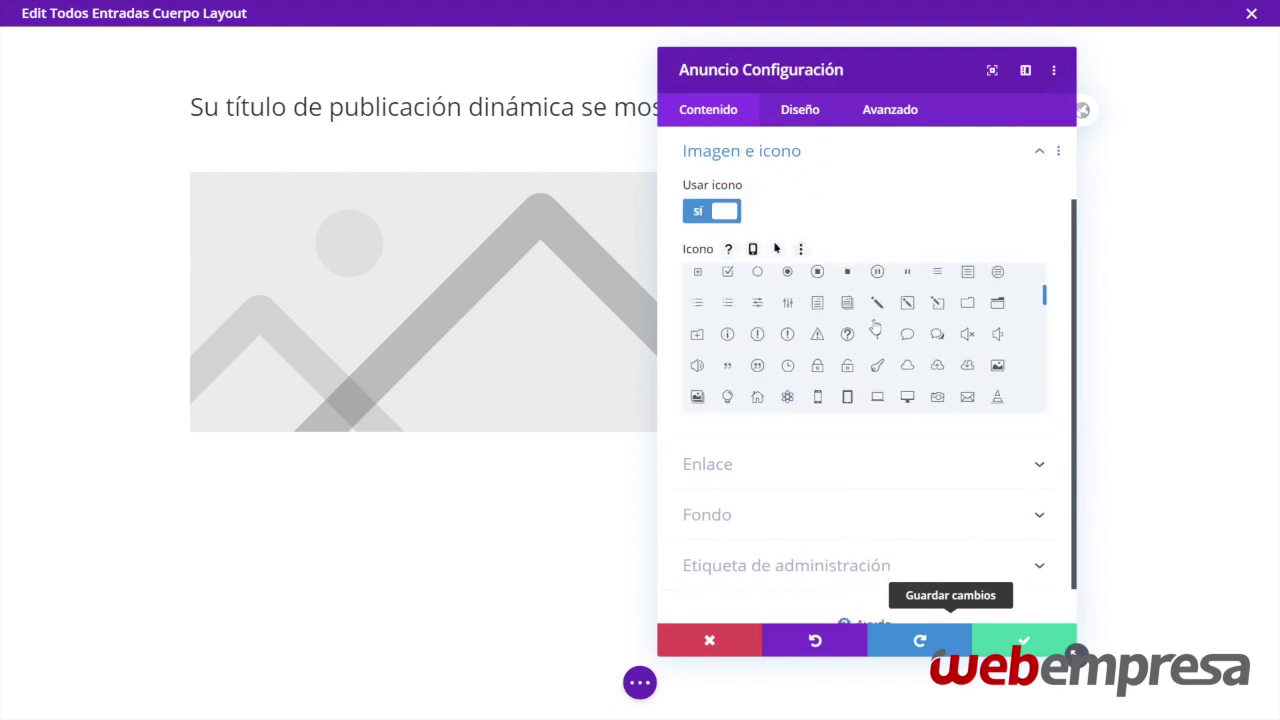
left_click(967, 298)
Set the folder icon's placement to Izquierda in the design settings and save the categories module
left_click(800, 110)
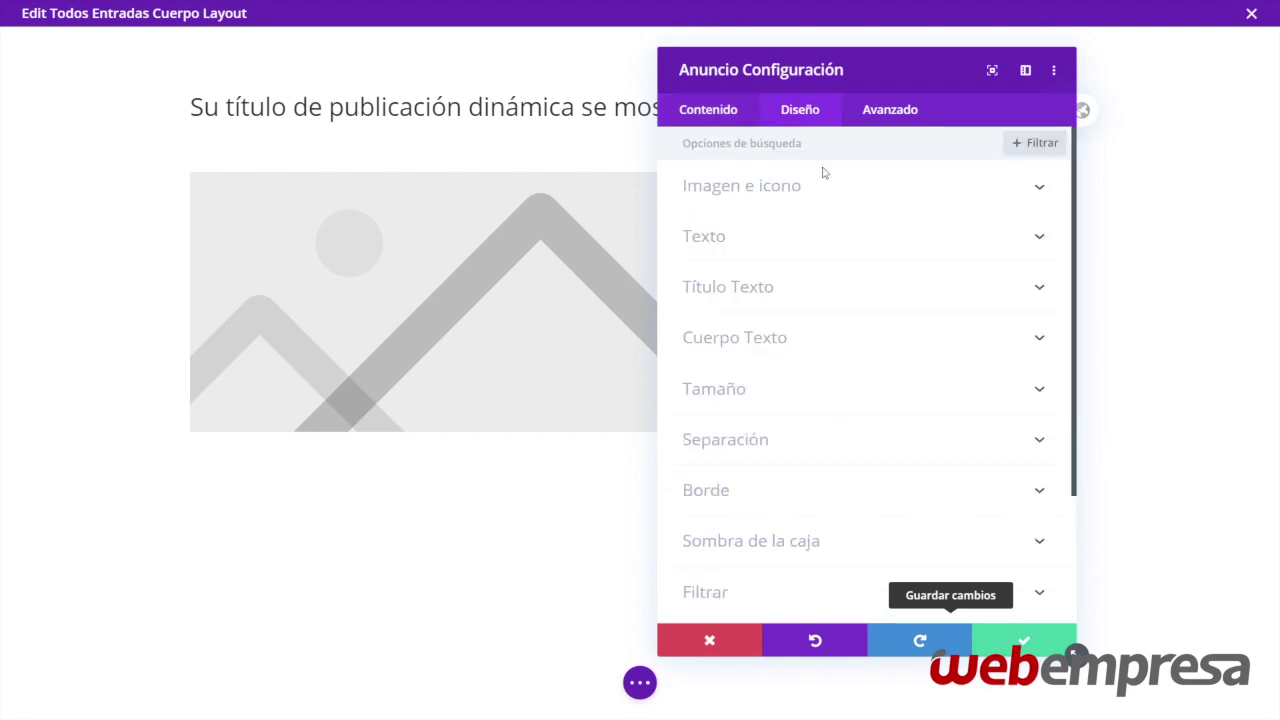
left_click(889, 188)
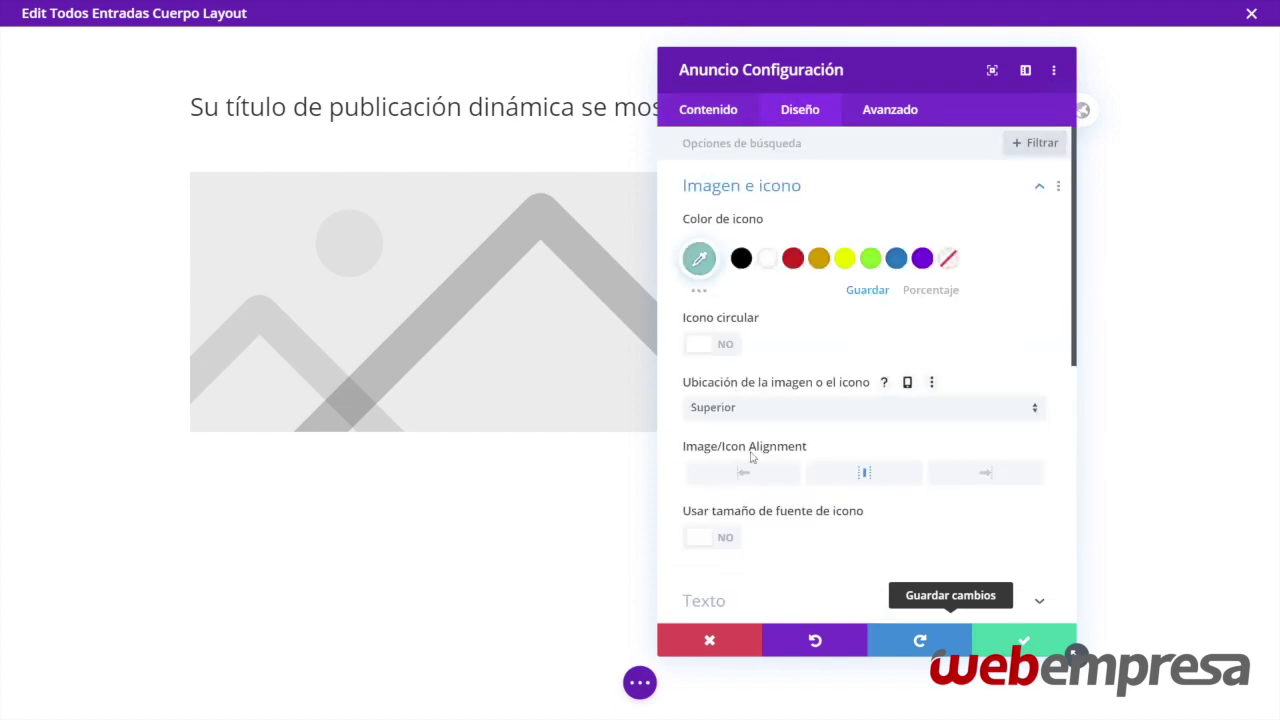
left_click(760, 409)
left_click(757, 452)
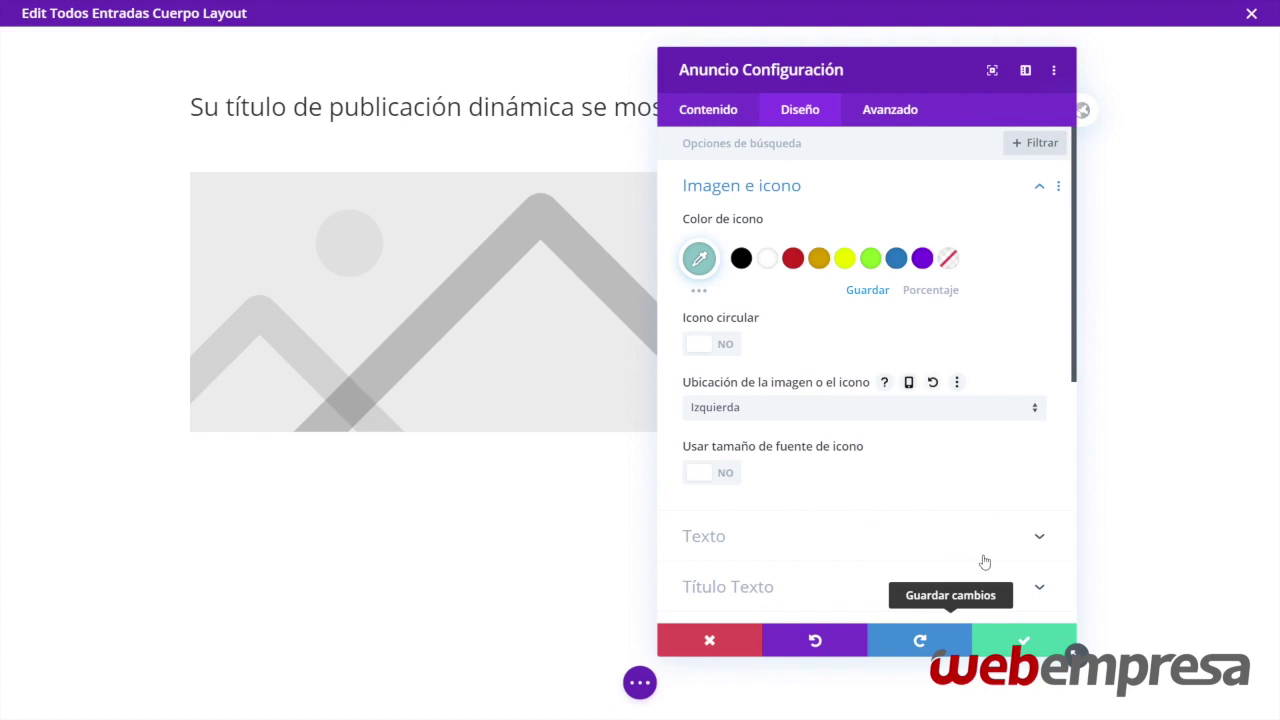
left_click(1023, 640)
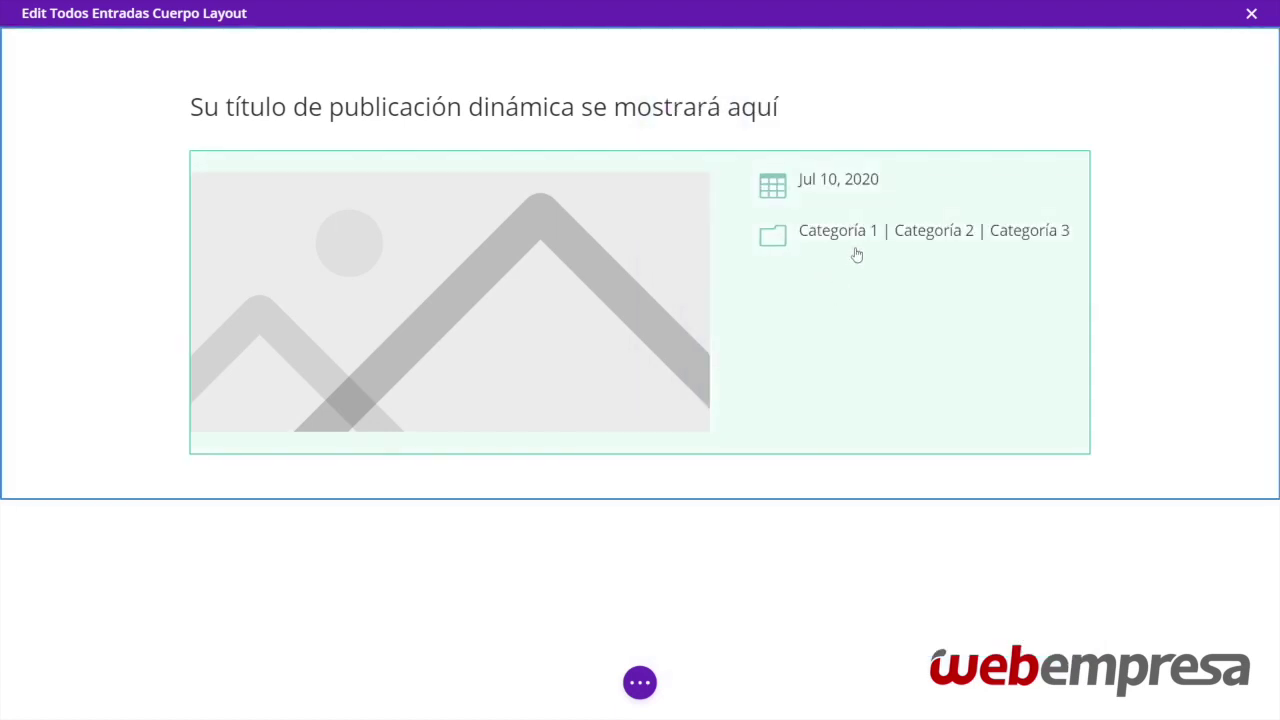
Insert an Anuncio module below the categories and set its title to the dynamic Enviar Recuento de comentarios, followed by the text Comentario(s)
mouse_move(877, 254)
left_click(924, 268)
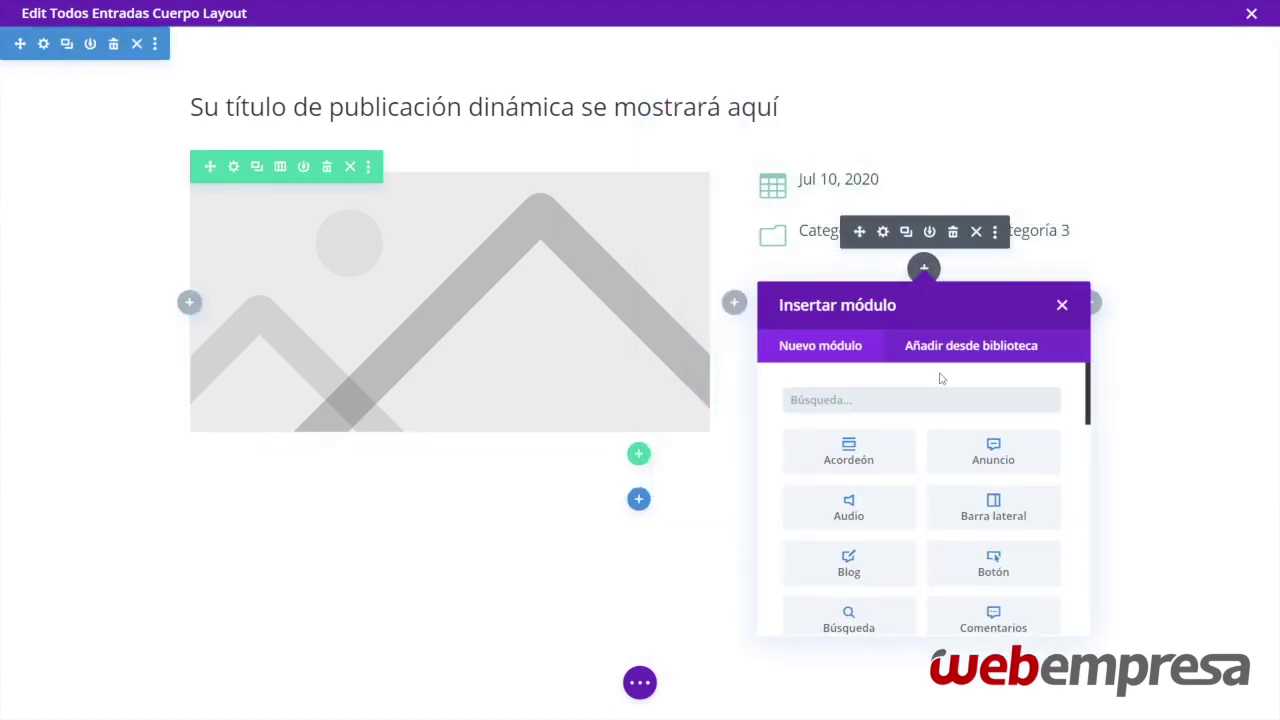
left_click(995, 458)
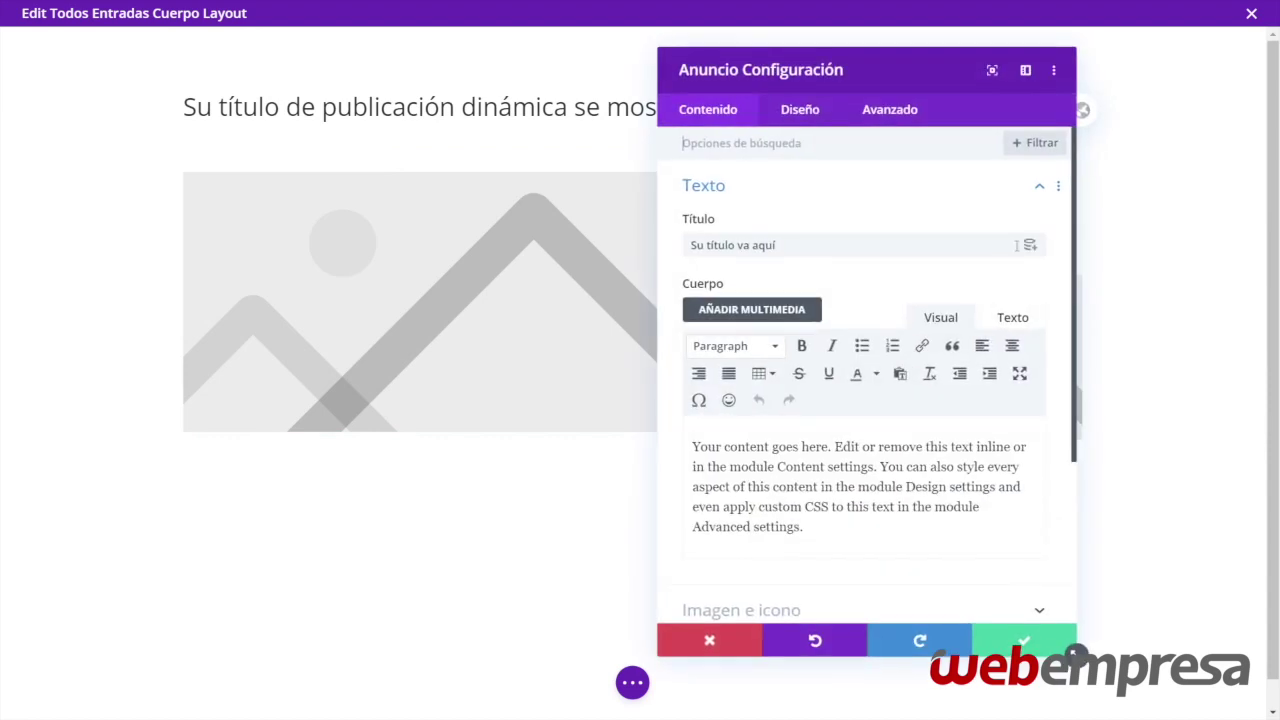
left_click(1034, 248)
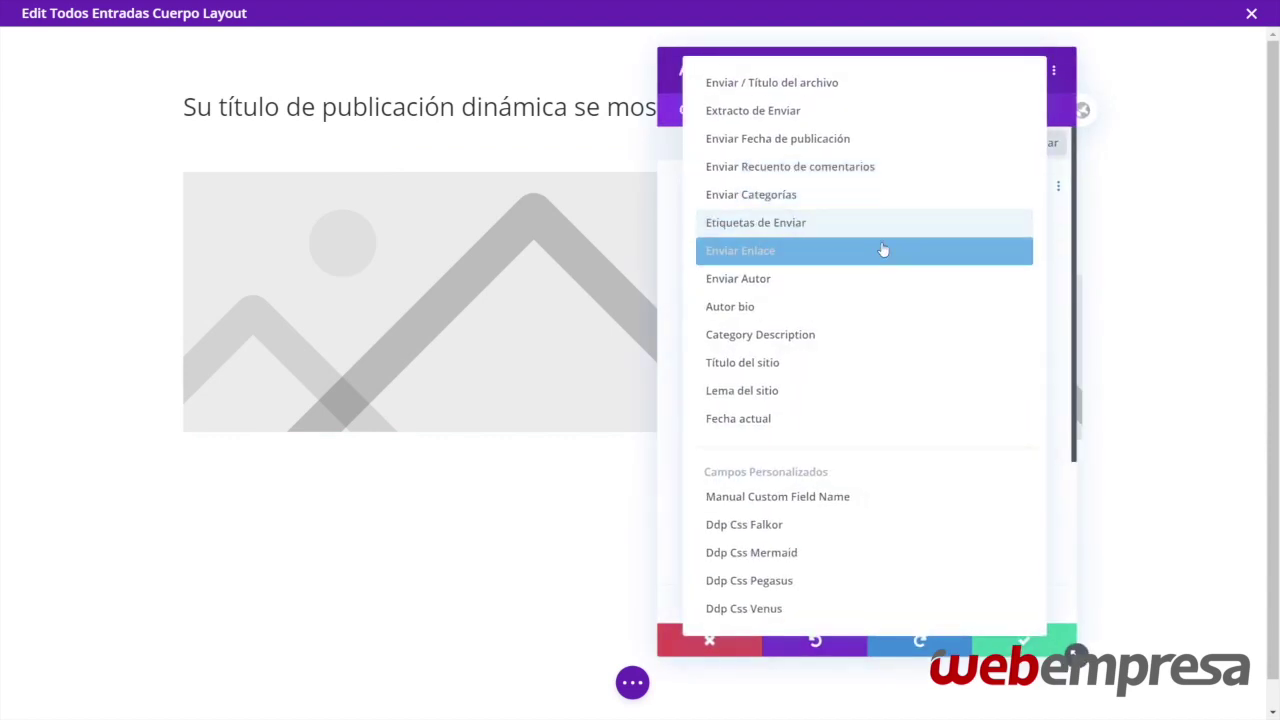
left_click(852, 167)
left_click(806, 377)
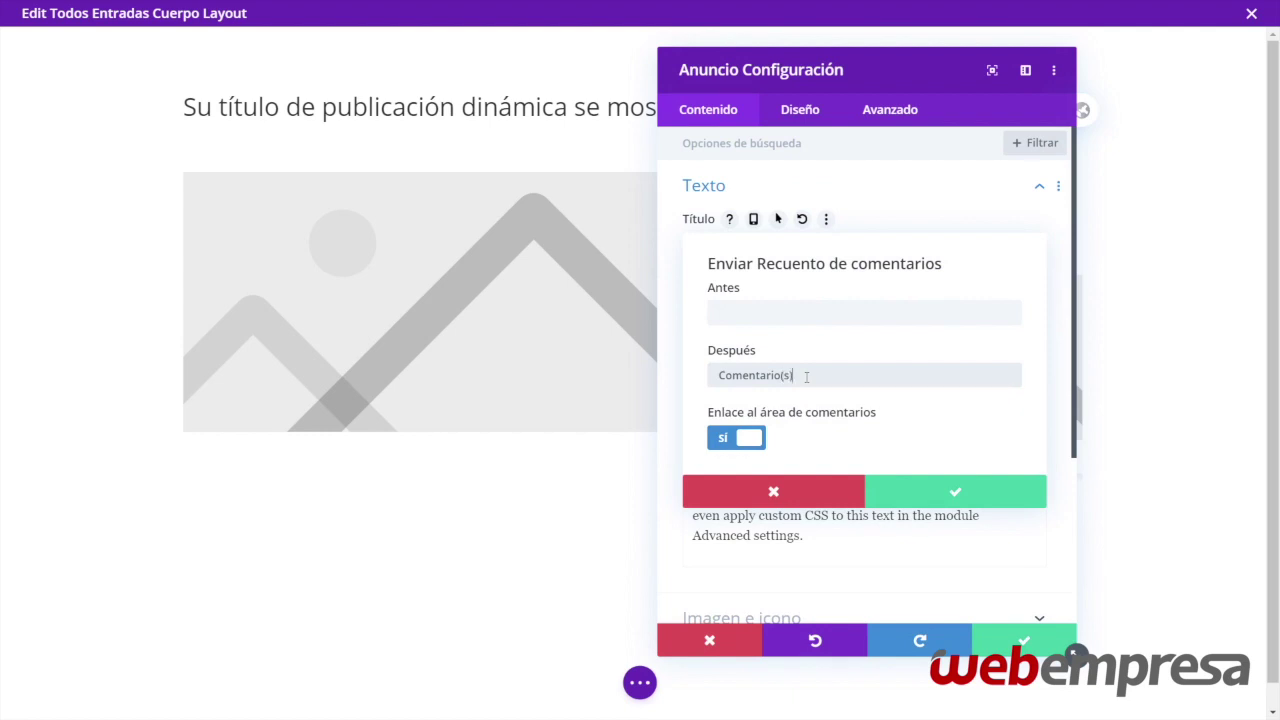
left_click(920, 497)
Confirm the comment-count title options and clear the module's placeholder body text
double_click(880, 495)
key("ctrl+a")
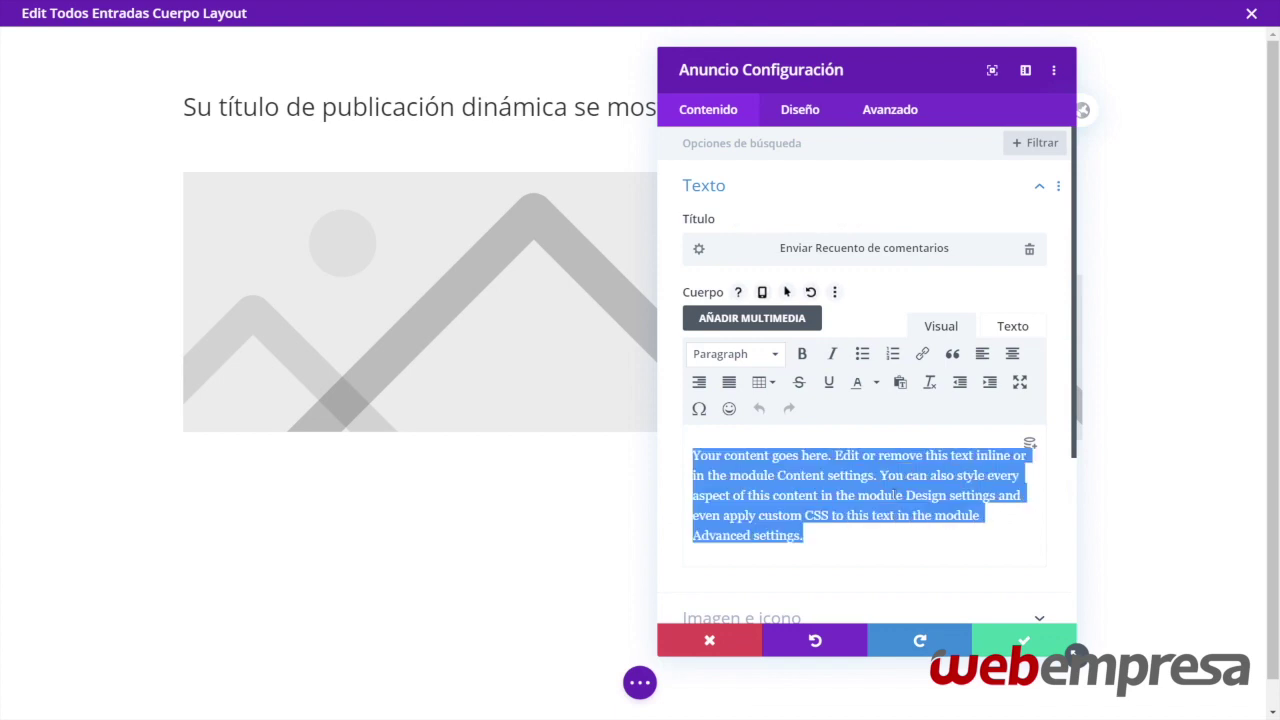
key("BackSpace")
Turn on Usar icono for the comment-count module and choose the double speech-bubble icon
scroll(829, 480, "down", 3)
left_click(786, 380)
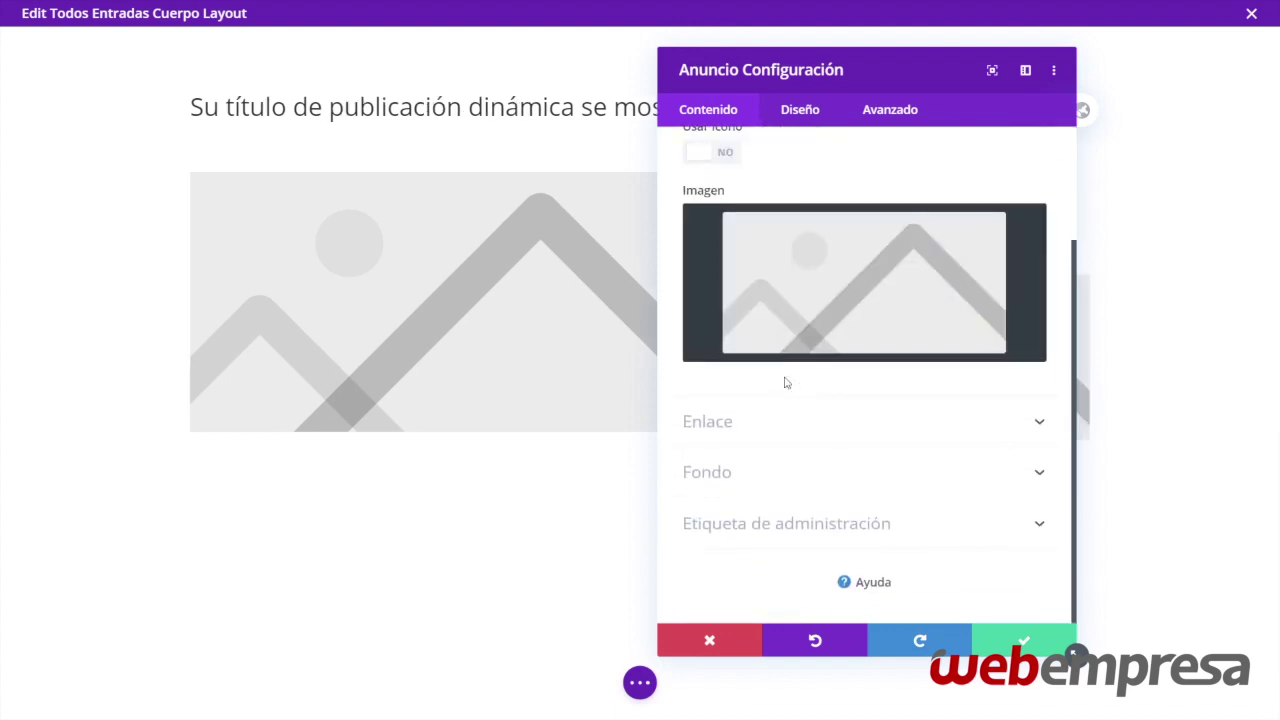
left_click(729, 213)
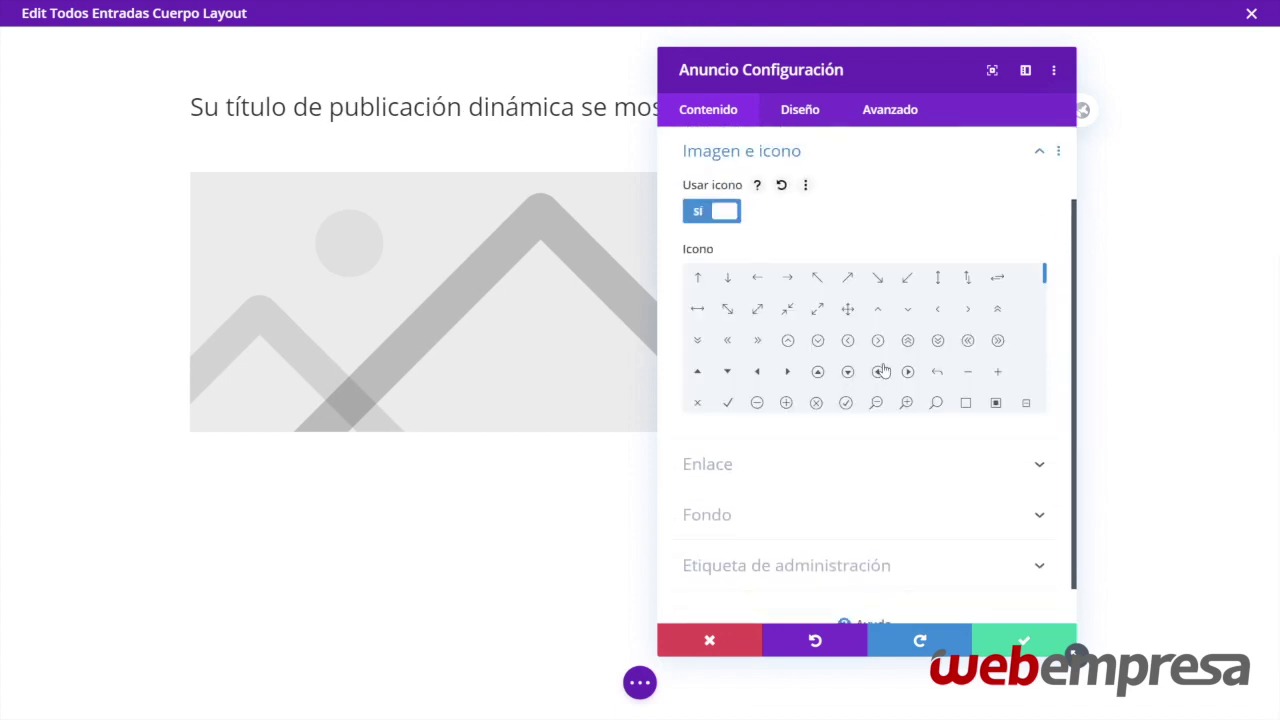
scroll(884, 371, "down", 2)
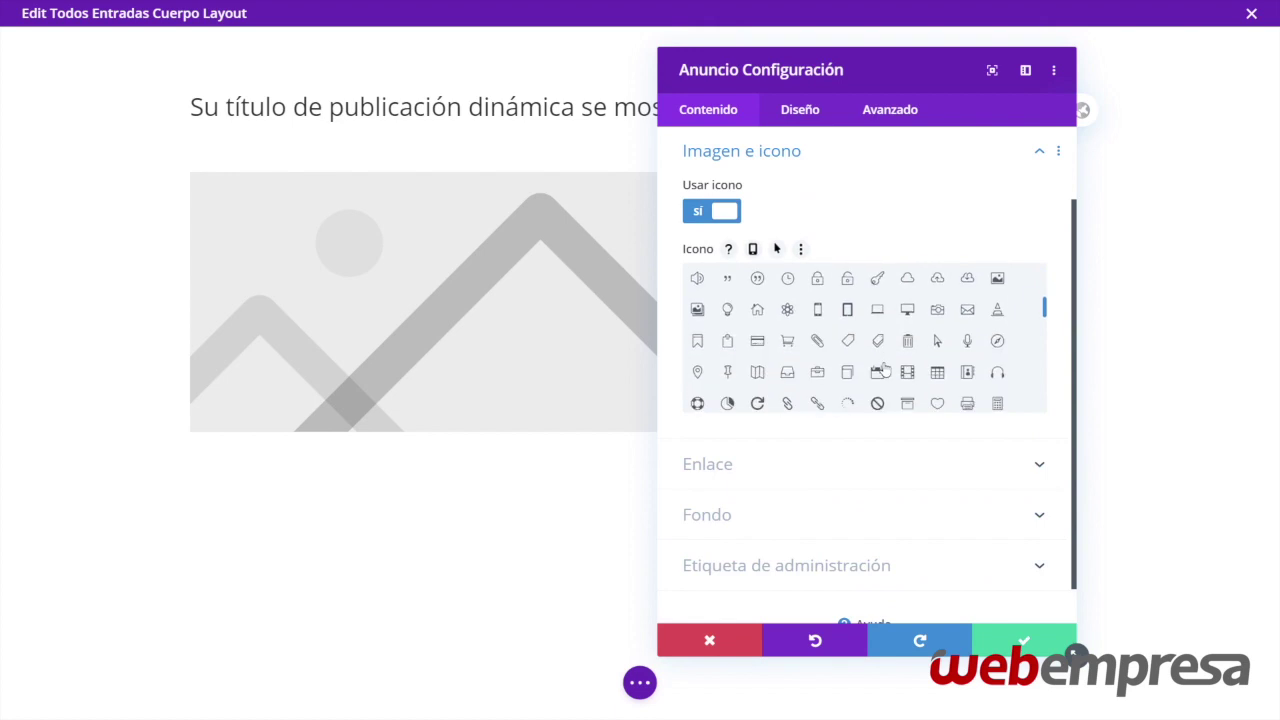
scroll(884, 369, "down", 10)
scroll(887, 367, "up", 5)
scroll(888, 362, "up", 3)
scroll(888, 362, "down", 3)
scroll(888, 362, "down", 2)
scroll(888, 362, "down", 2)
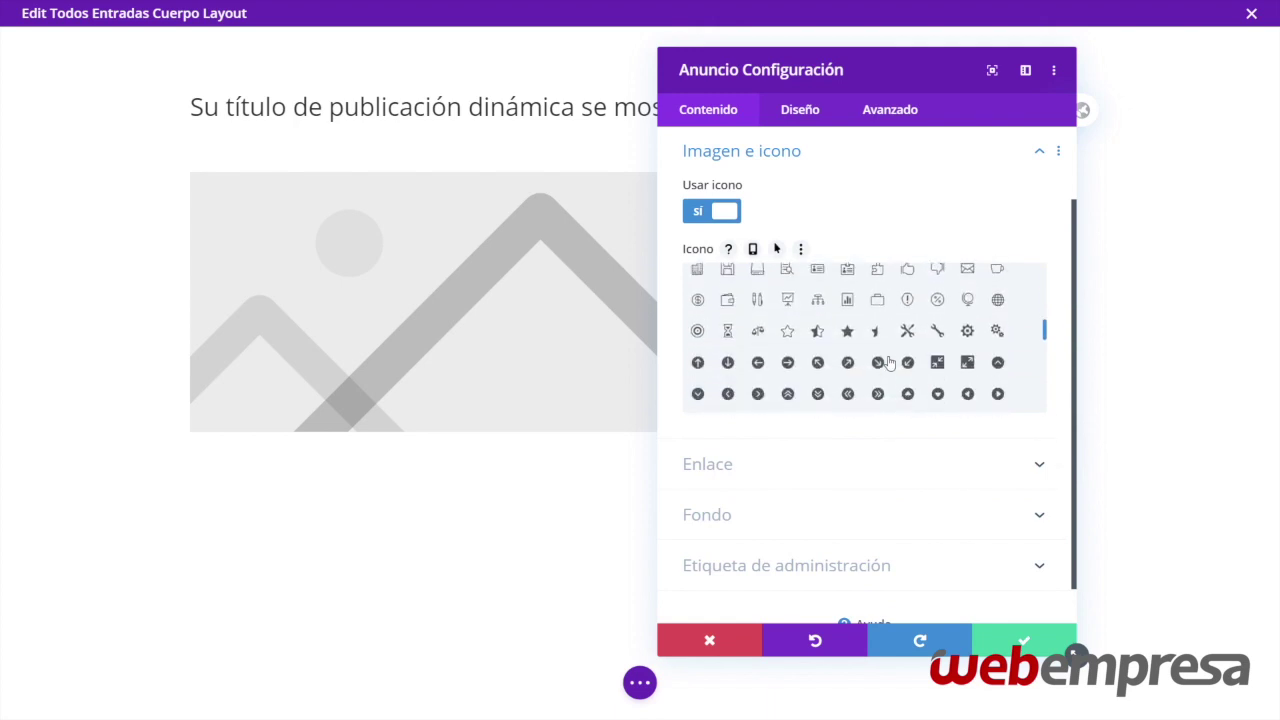
scroll(888, 362, "up", 2)
scroll(888, 362, "up", 2)
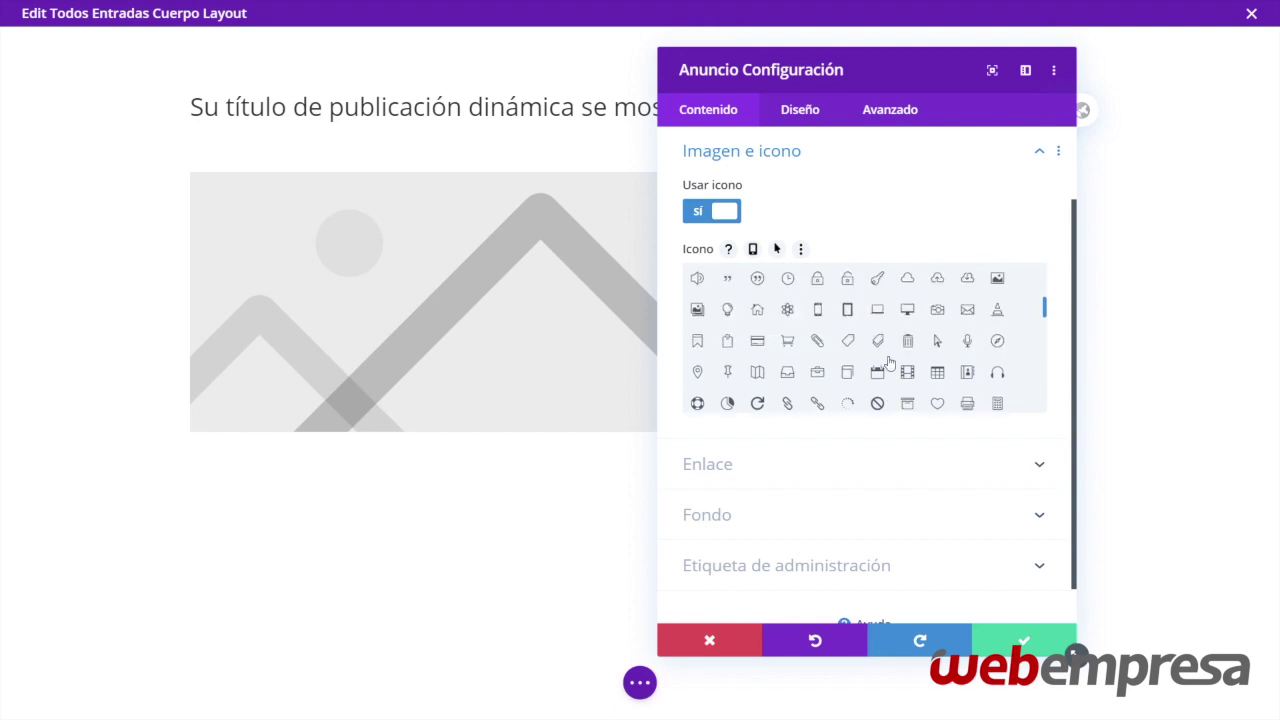
scroll(888, 362, "up", 2)
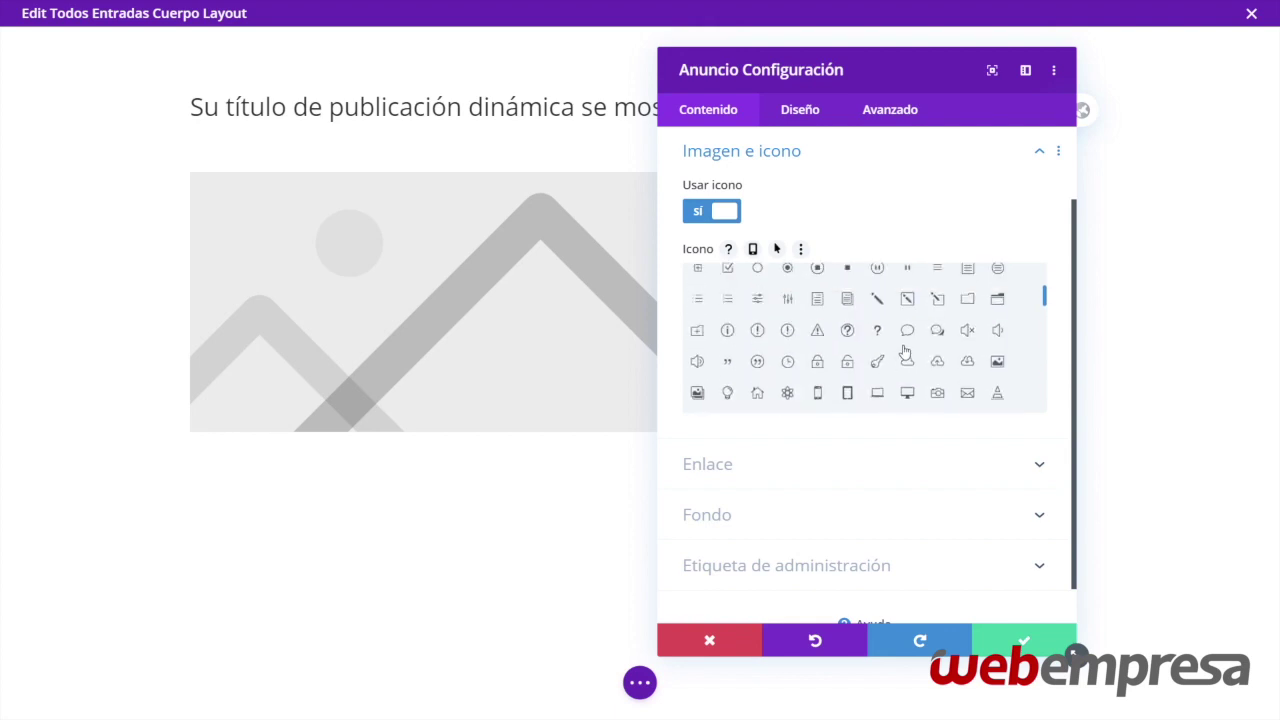
left_click(945, 333)
Set the speech-bubble icon's placement to Izquierda in the design settings and save the comment-count module
left_click(811, 109)
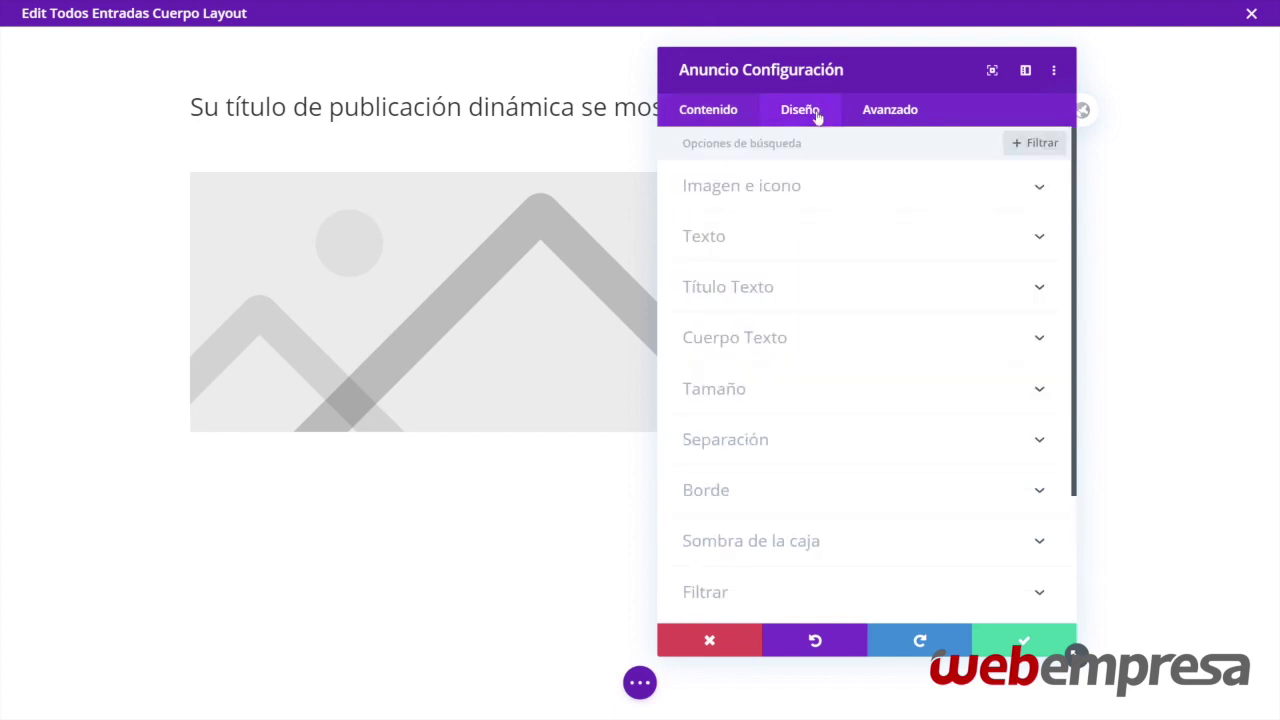
left_click(789, 188)
left_click(754, 408)
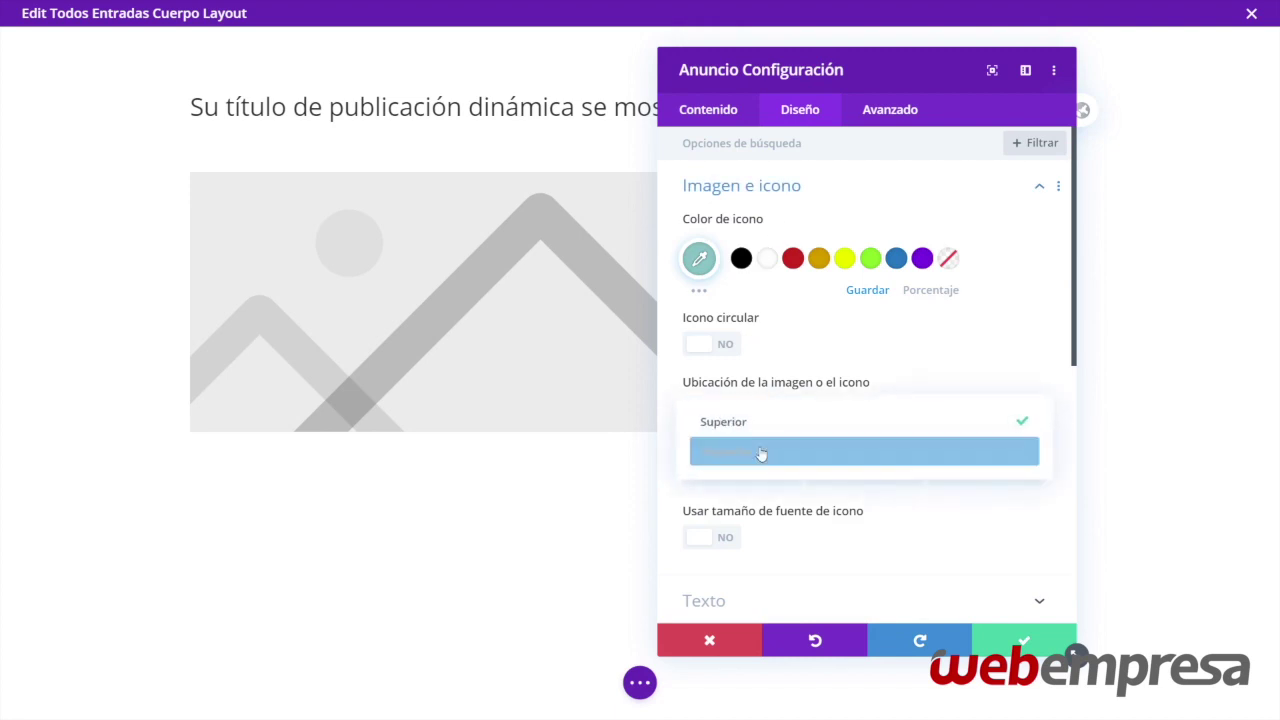
left_click(700, 457)
left_click(1030, 651)
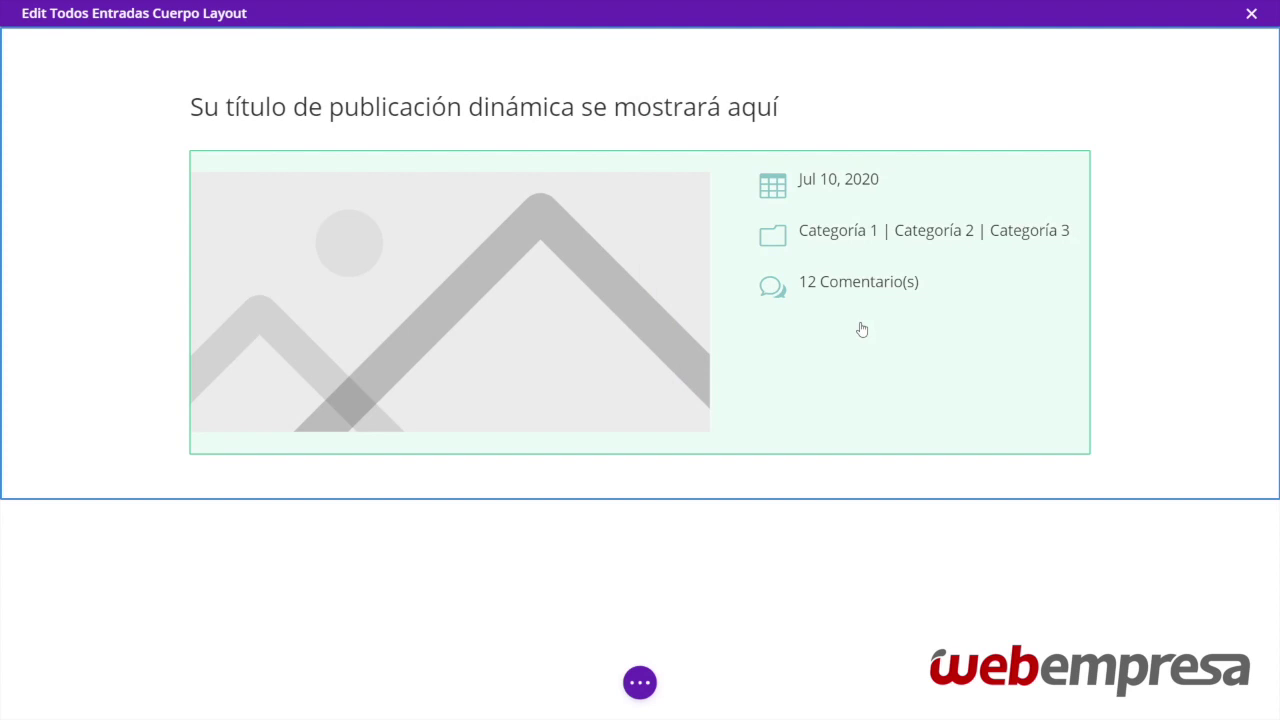
Insert an Anuncio module below the comment count and choose the dynamic content Enviar Autor for its title
mouse_move(863, 329)
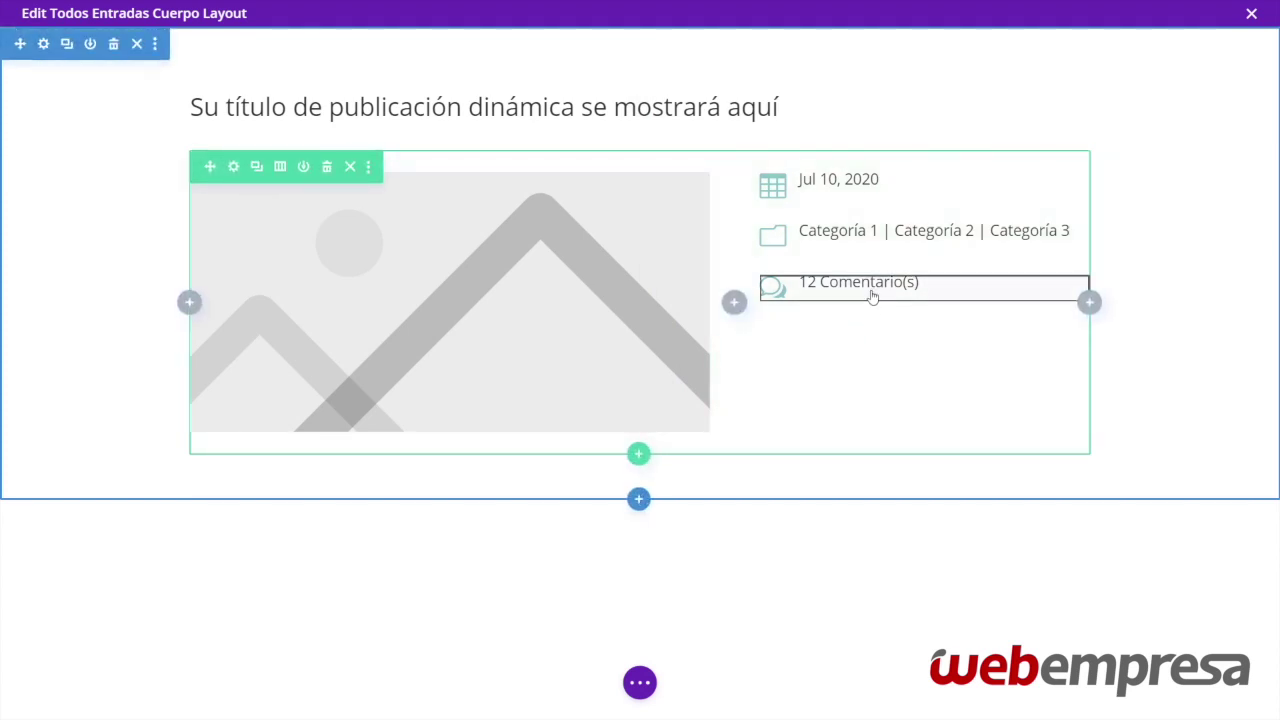
mouse_move(873, 292)
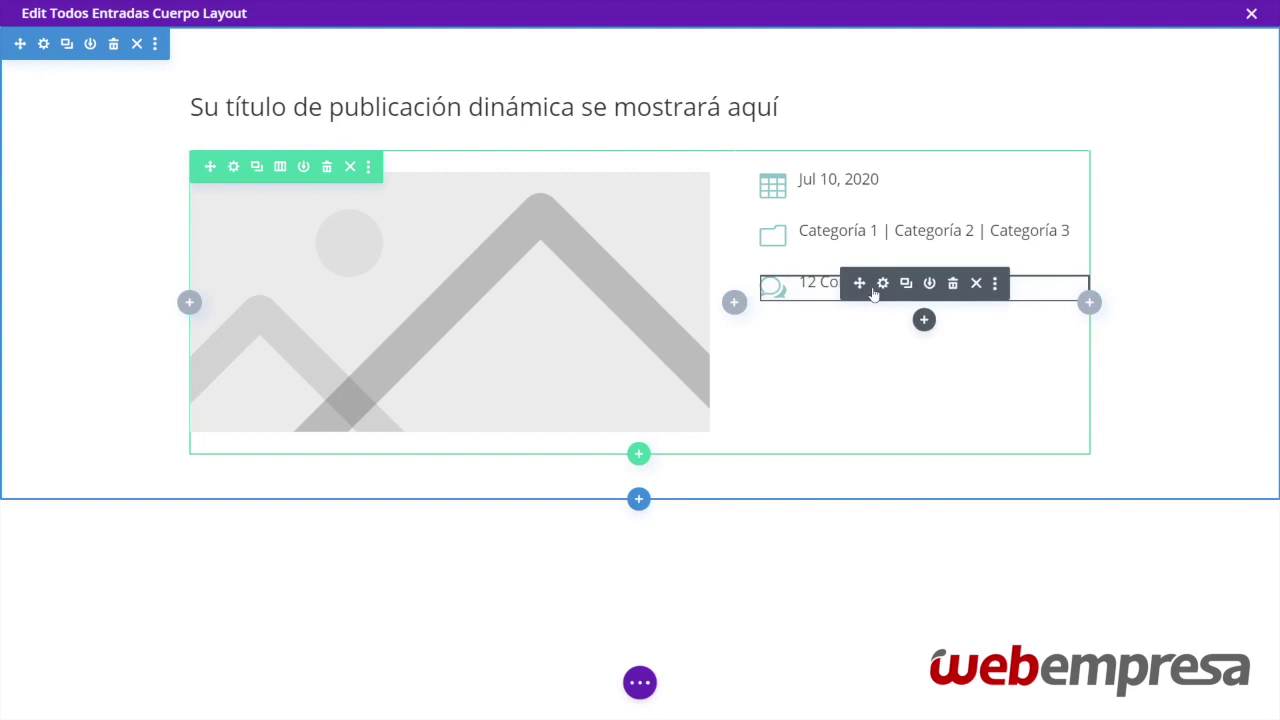
left_click(924, 320)
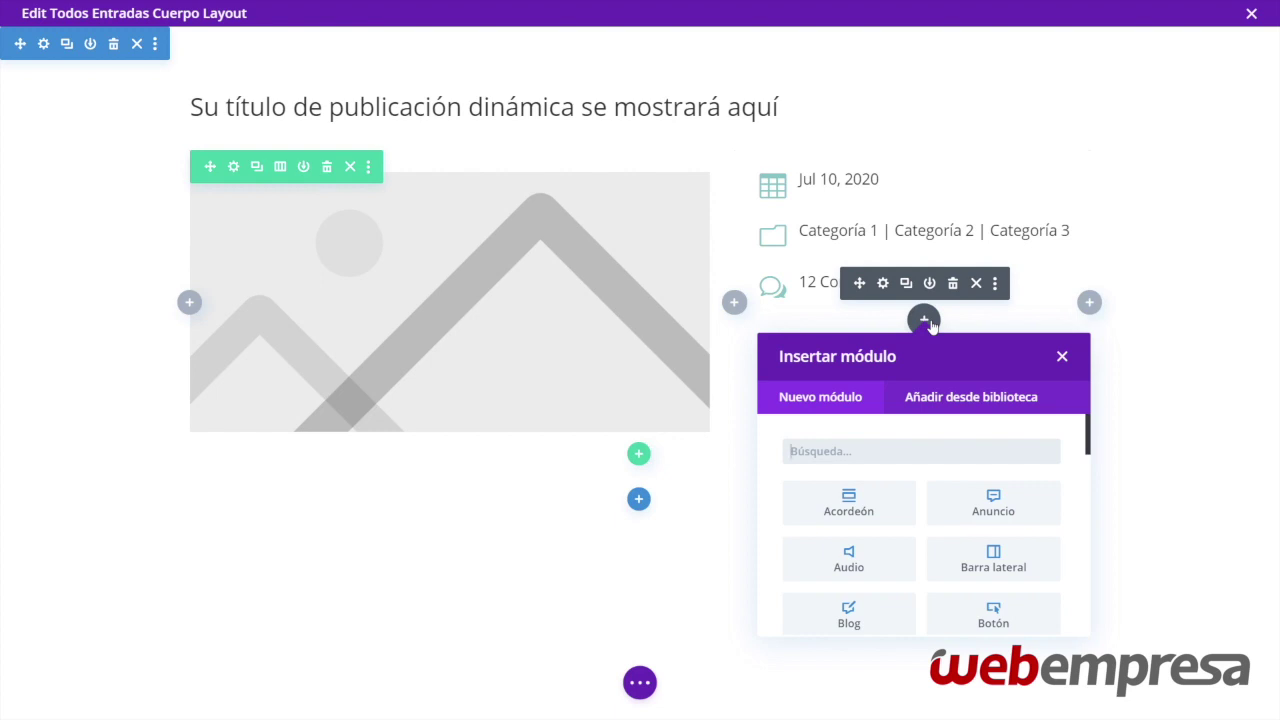
left_click(987, 516)
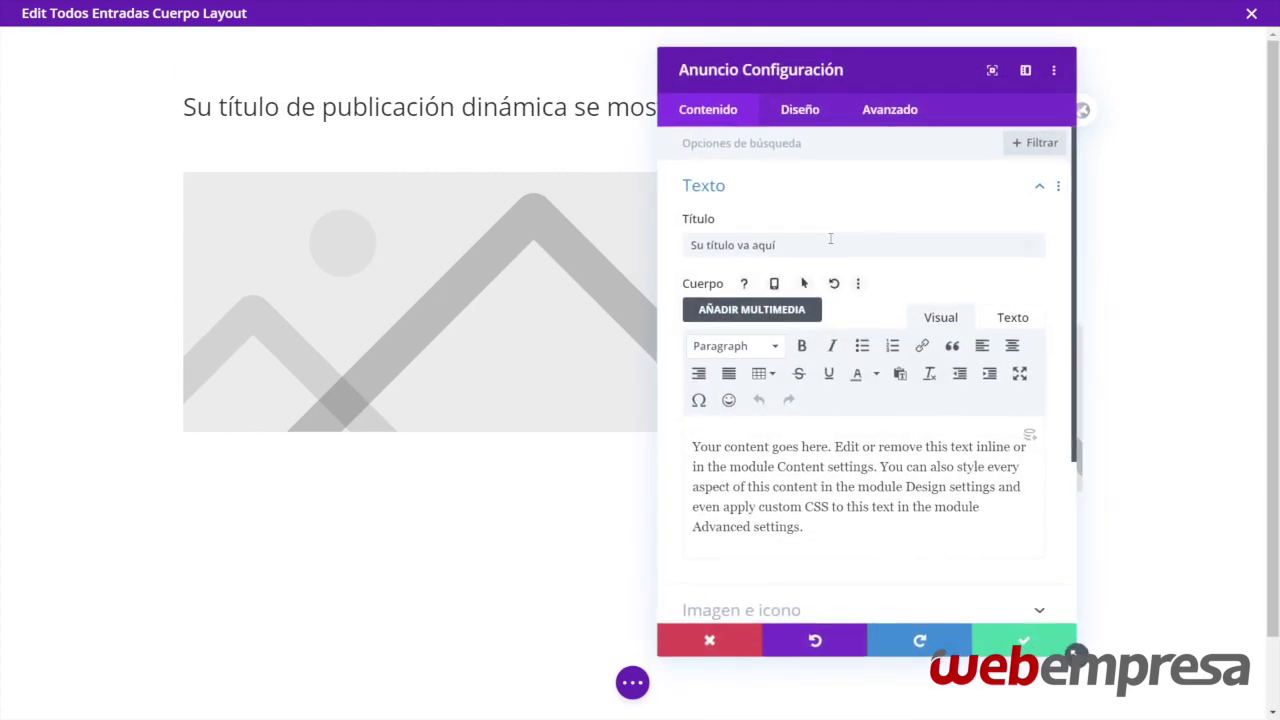
scroll(800, 400, "down", 1)
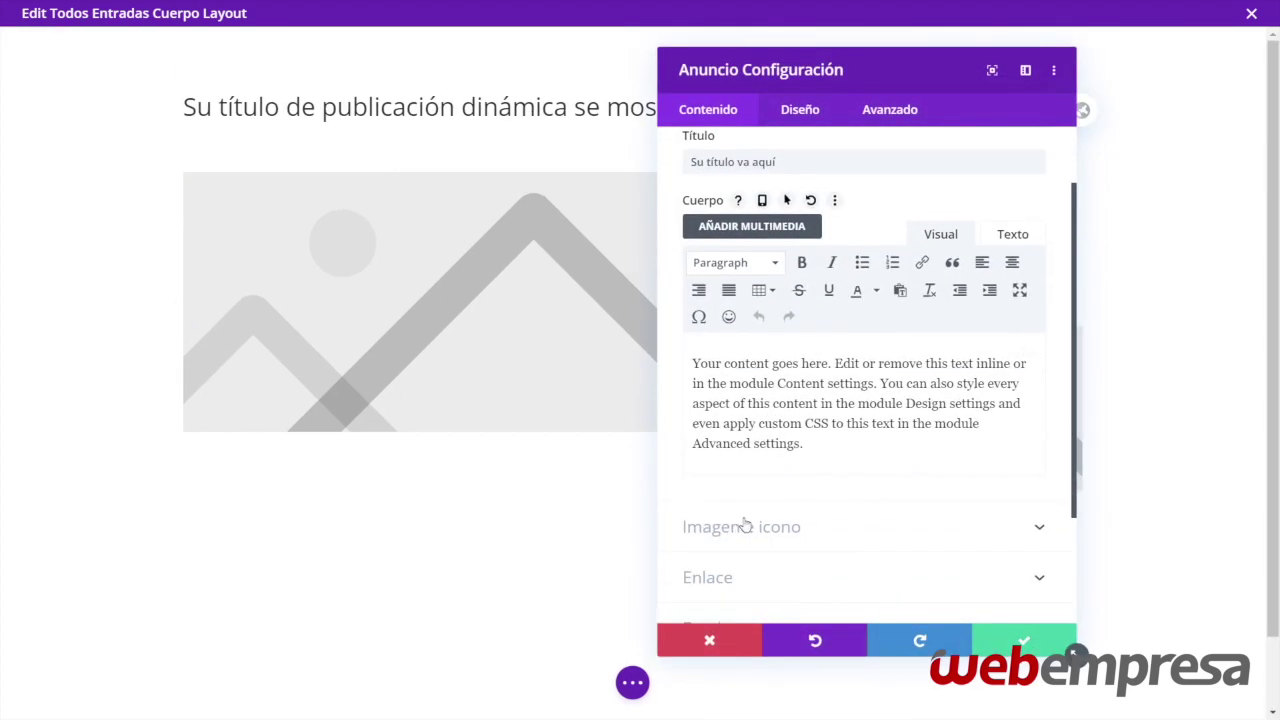
scroll(772, 480, "up", 1)
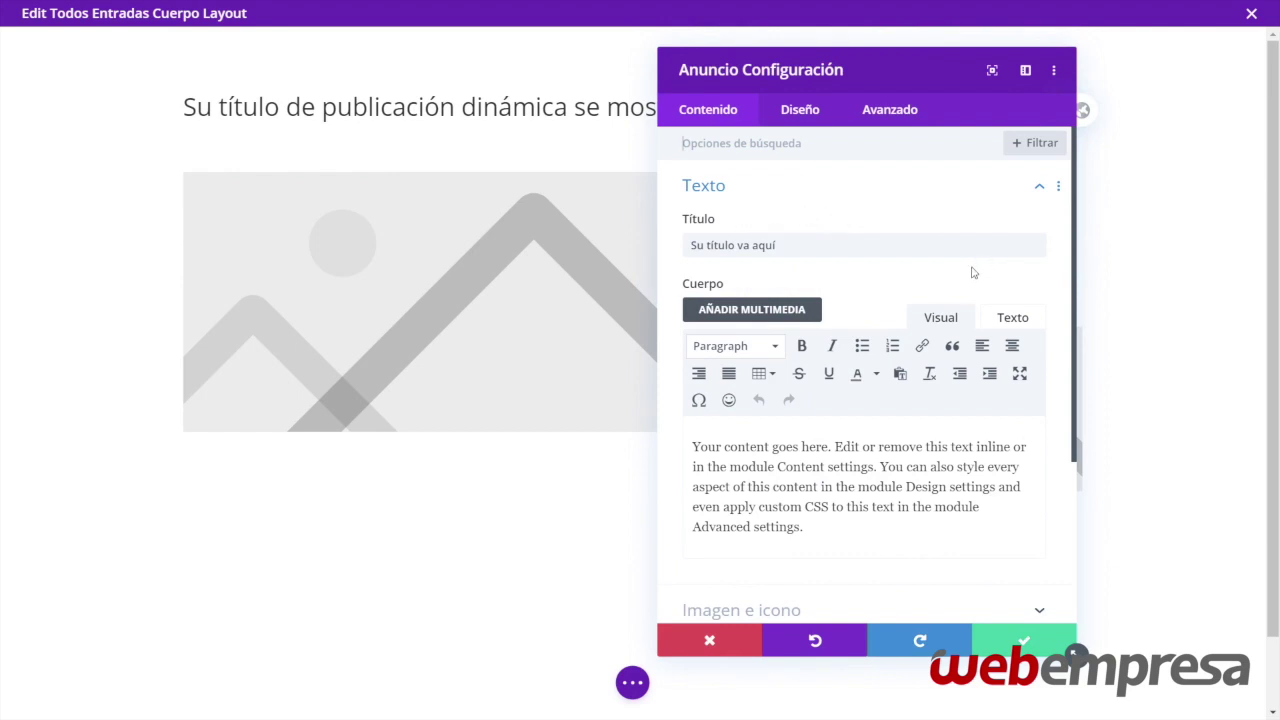
mouse_move(1031, 247)
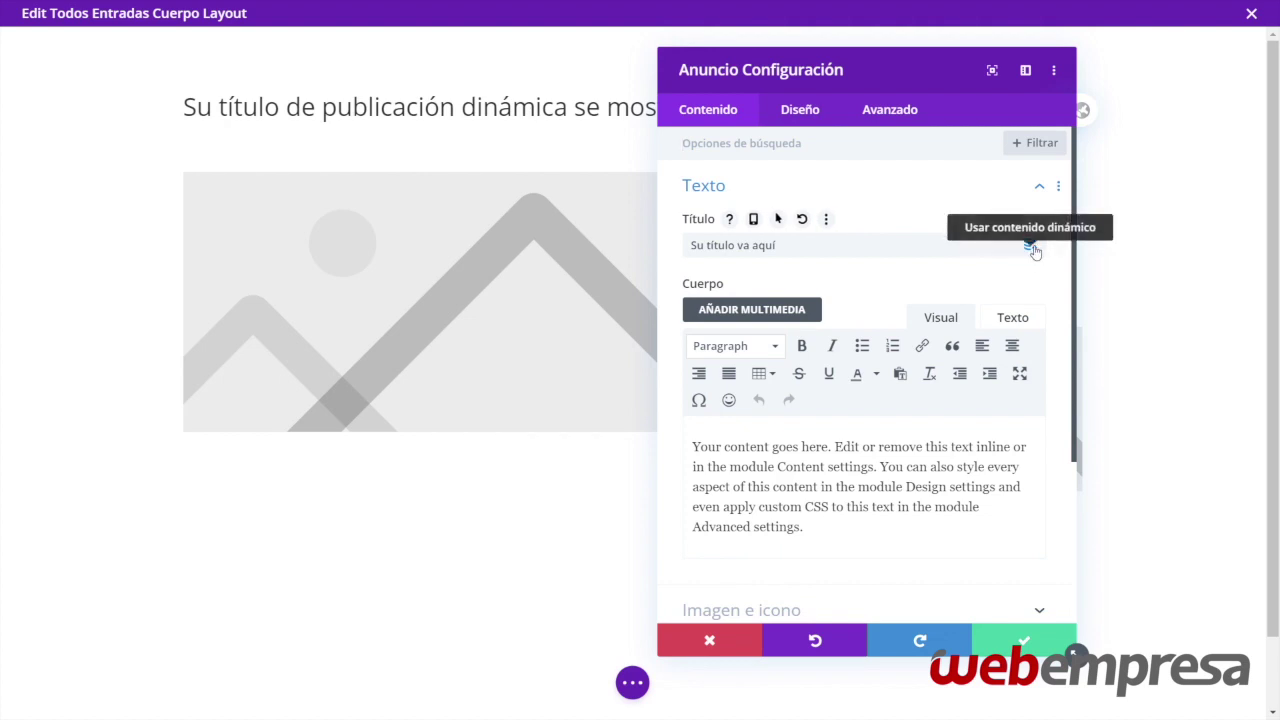
left_click(1031, 247)
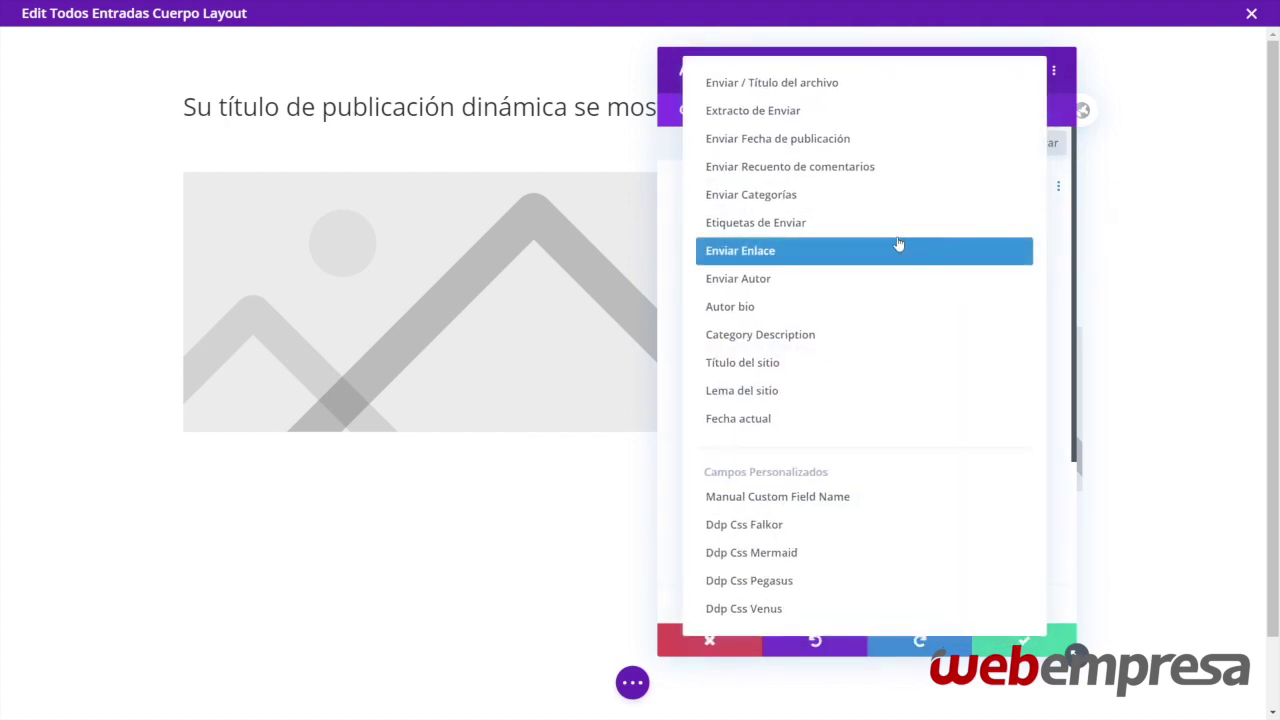
left_click(768, 287)
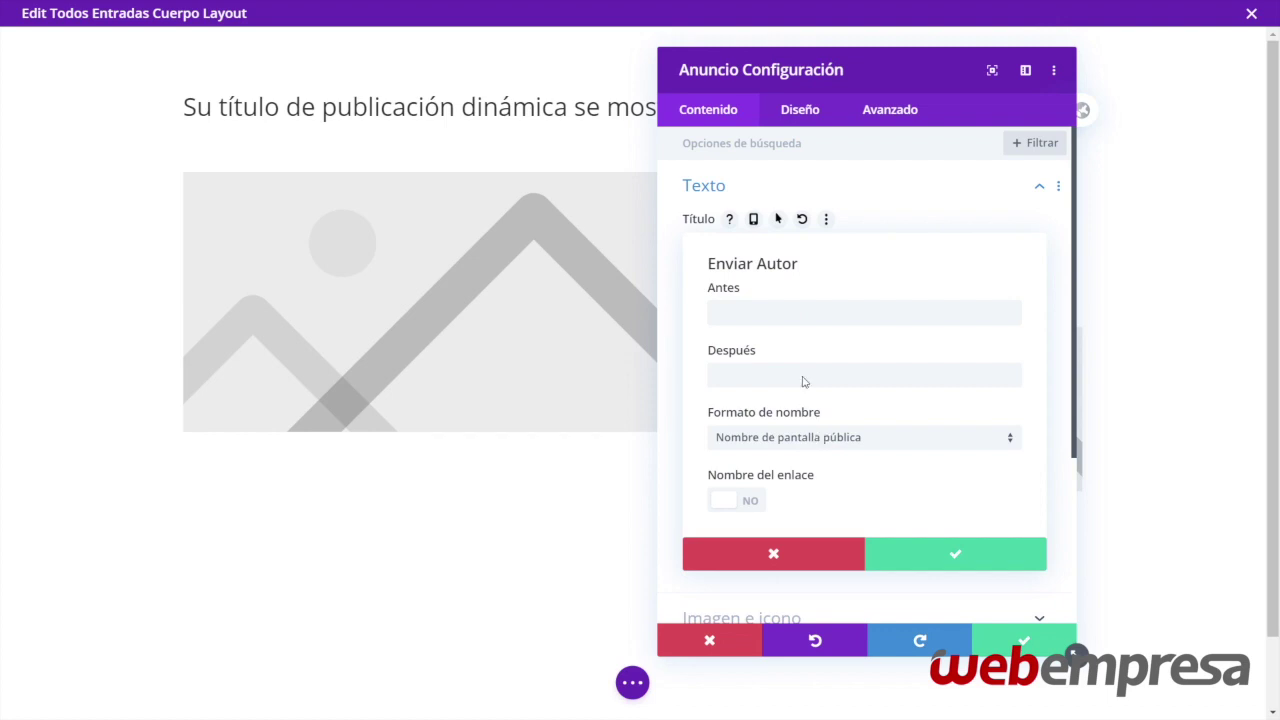
Precede the author title with Escrito por, keep Nombre de pantalla pública as name format, and turn on Nombre del enlace to the author archive page
left_click(797, 314)
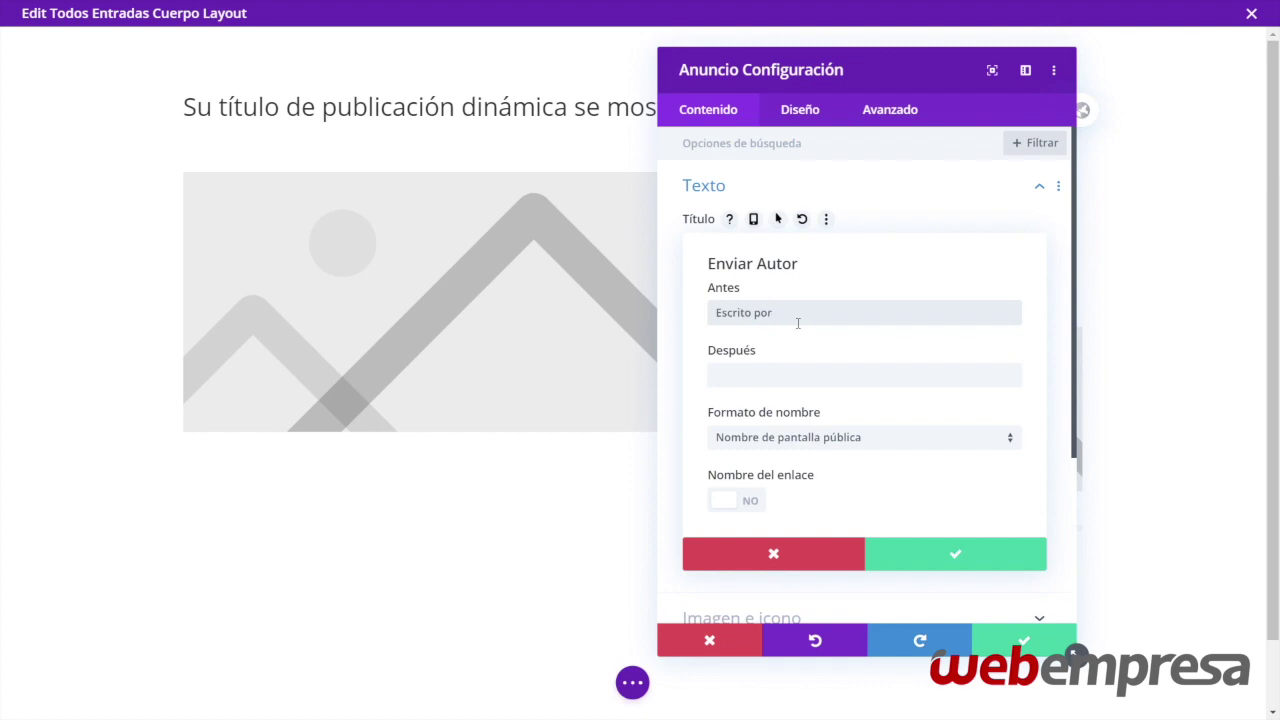
left_click(799, 444)
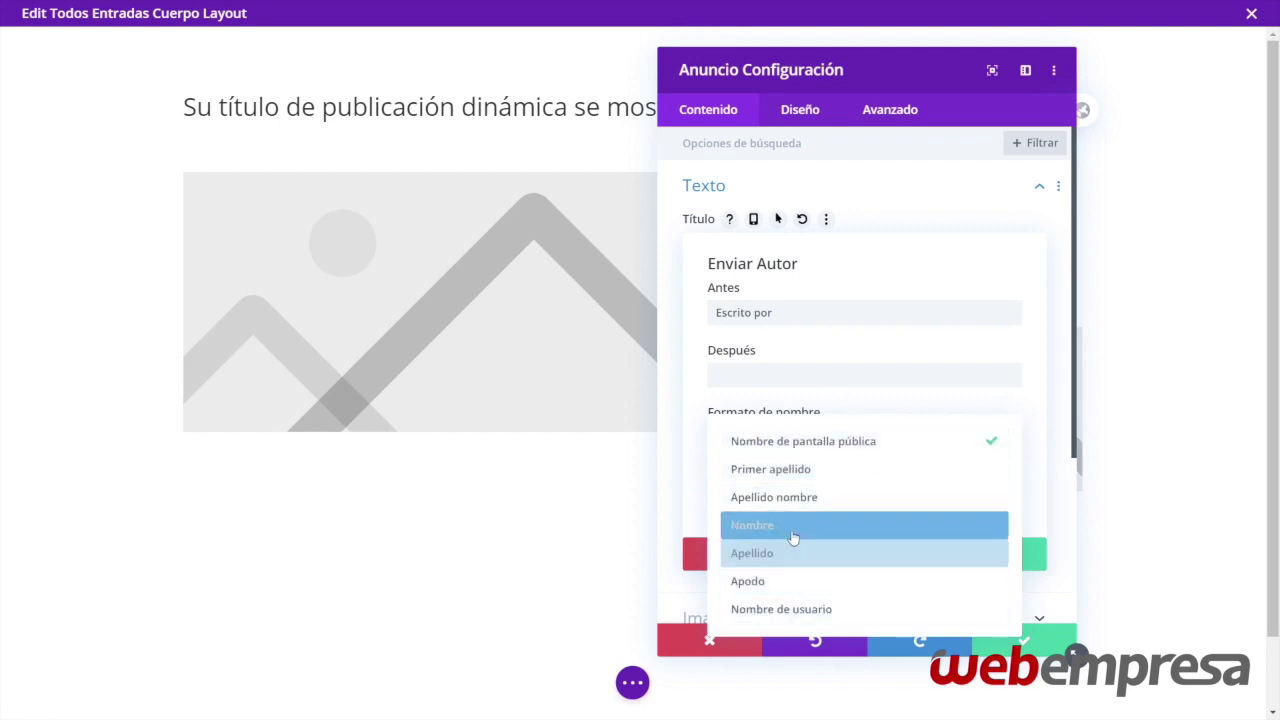
left_click(849, 450)
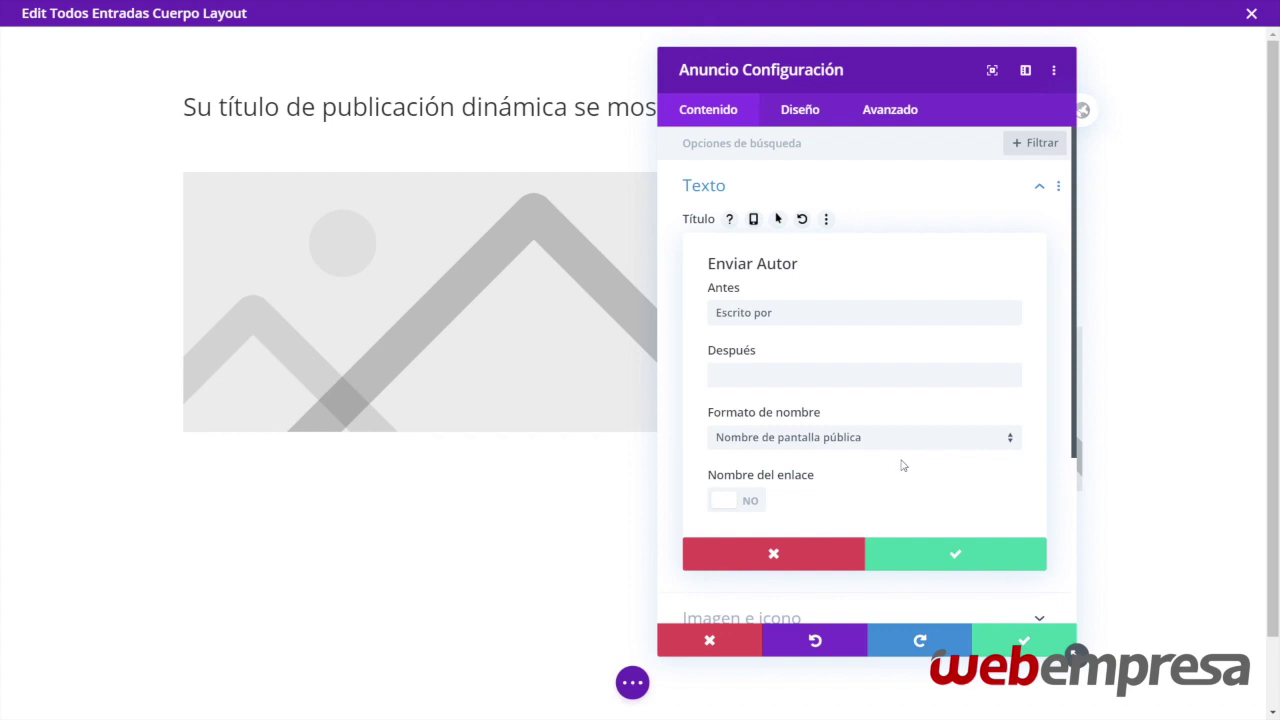
left_click(737, 508)
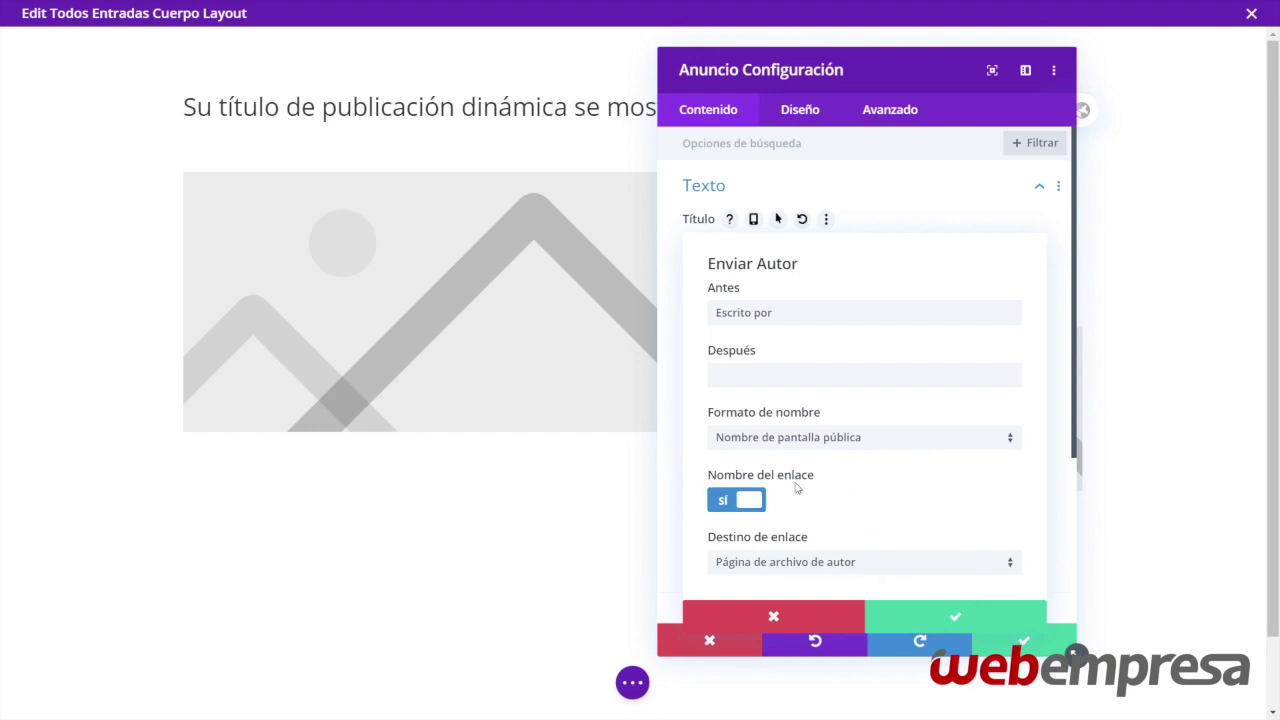
left_click(971, 617)
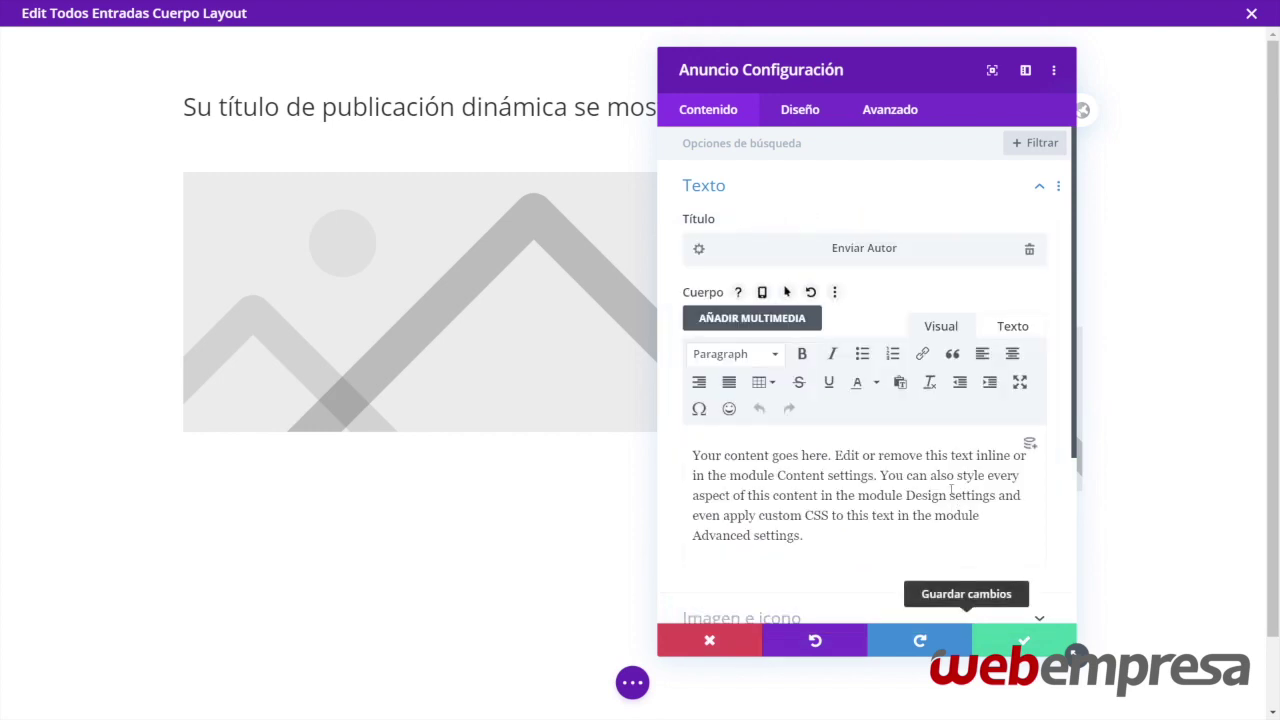
Replace the author module's placeholder body text with the dynamic content Autor bio
scroll(949, 487, "down", 2)
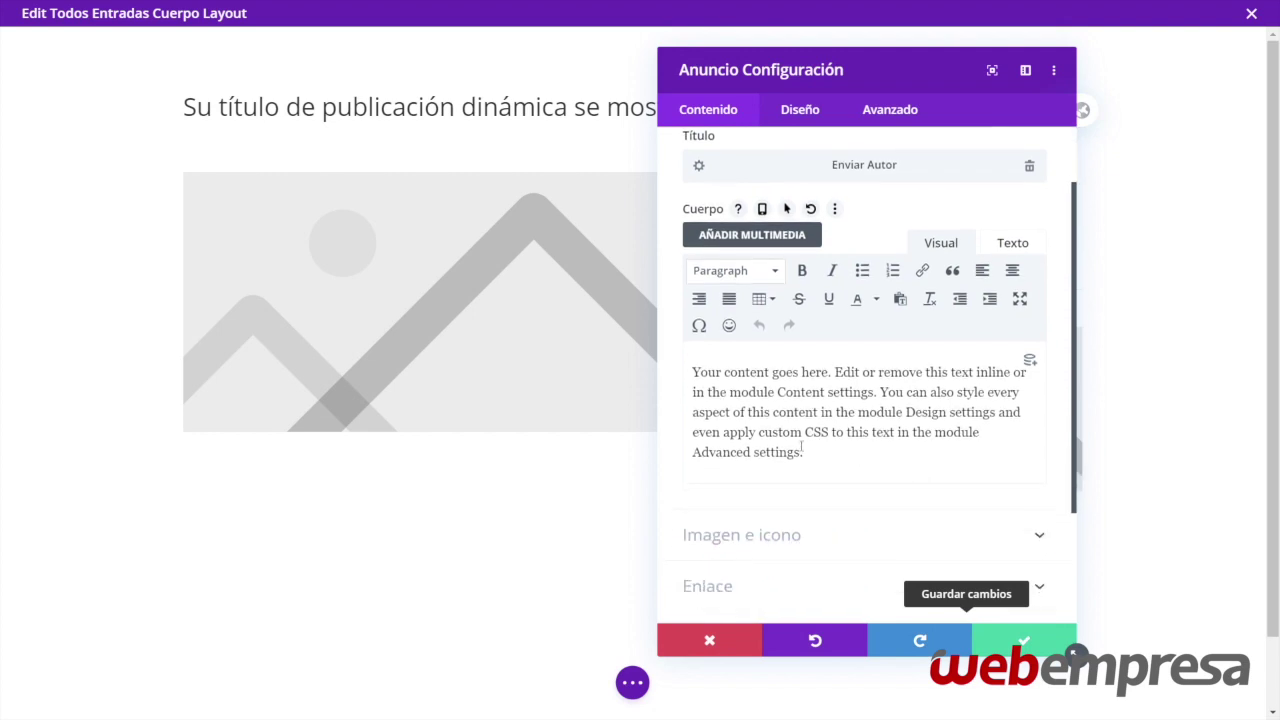
key("ctrl+a")
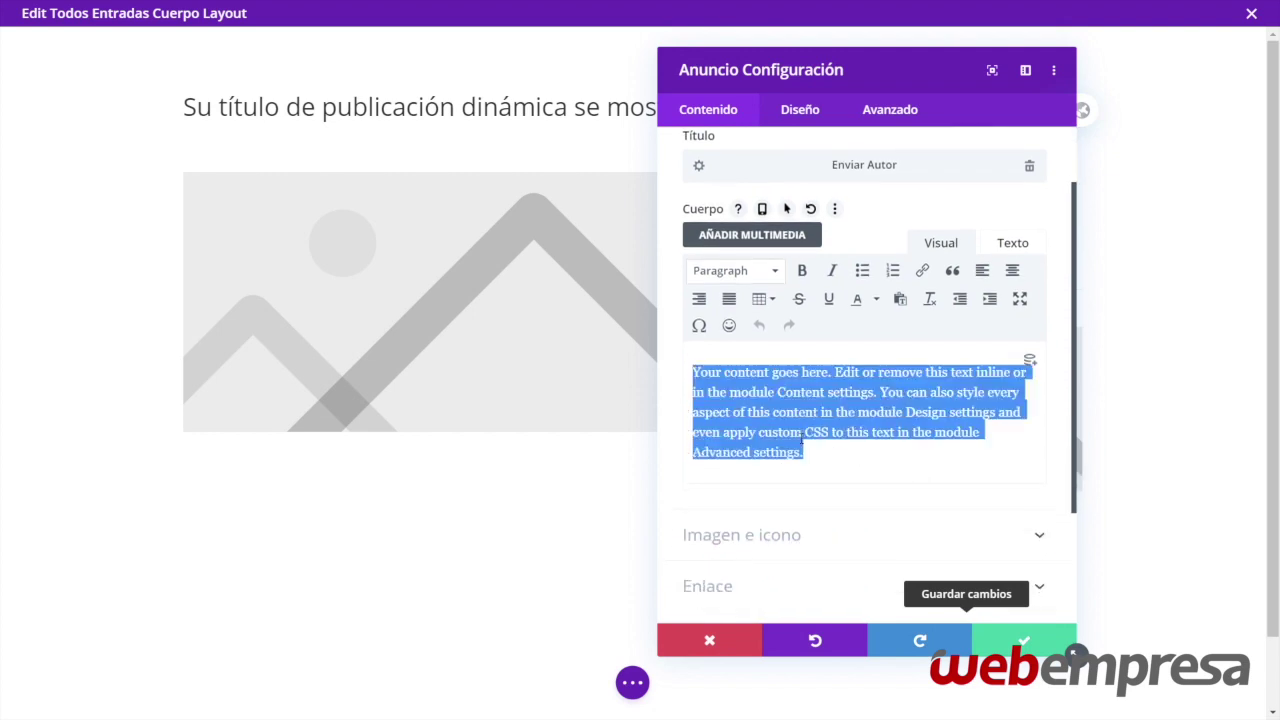
key("BackSpace")
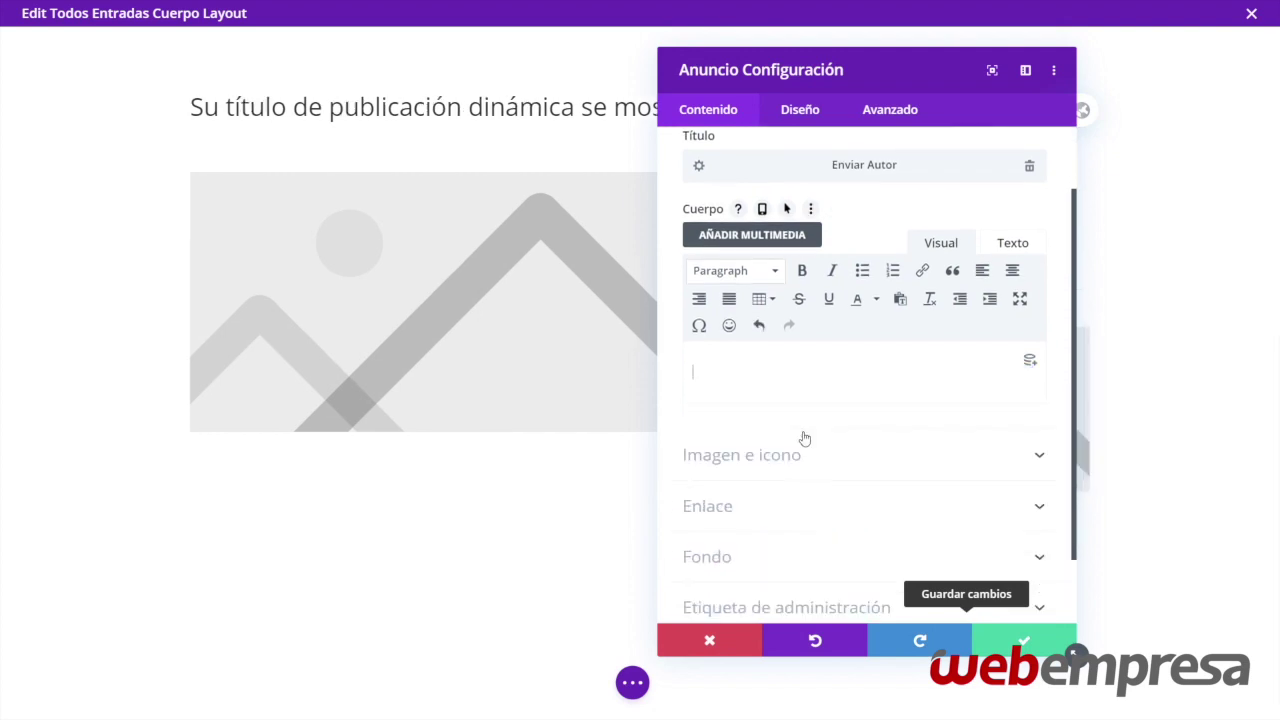
left_click(1031, 363)
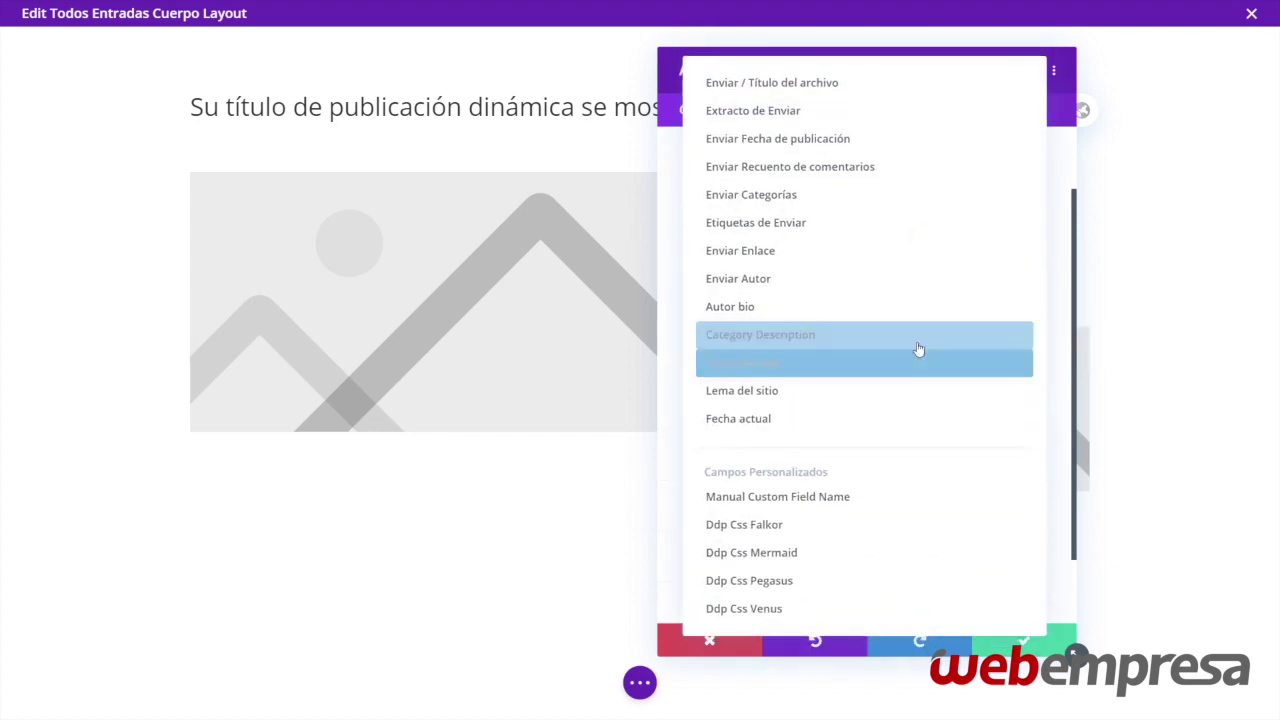
left_click(831, 310)
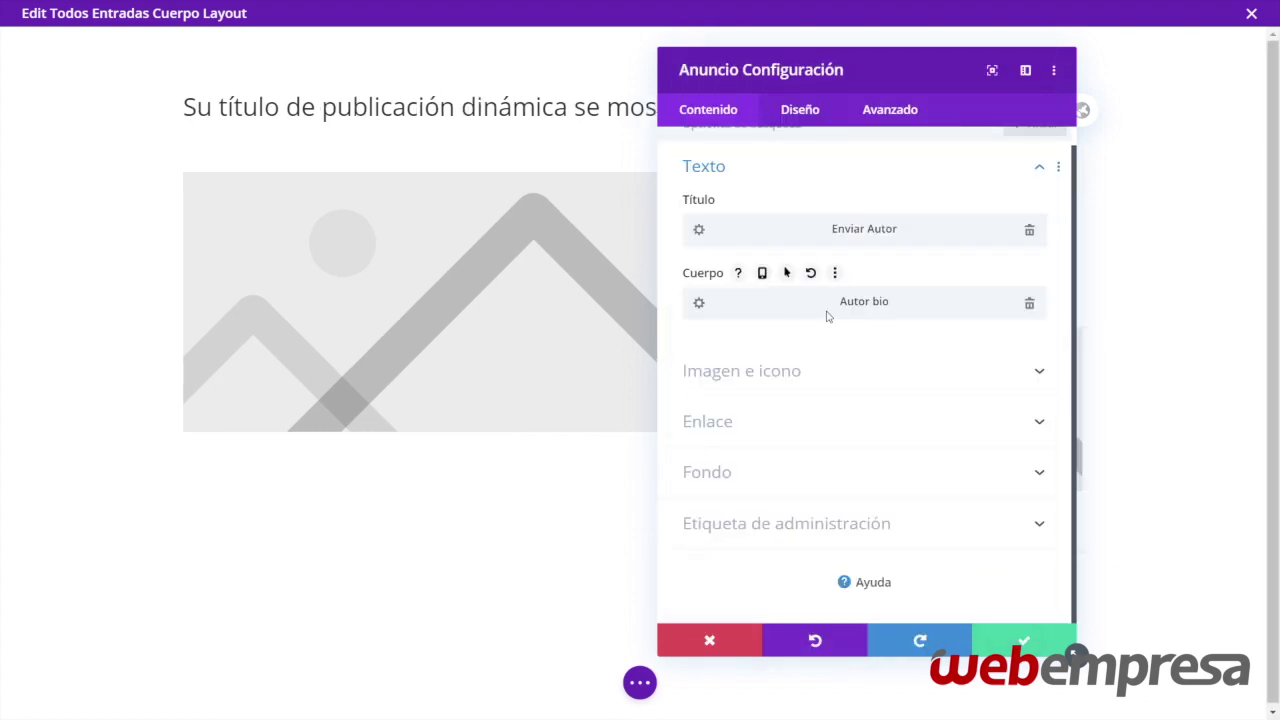
Replace the author module's placeholder image with the dynamic Author Profile Picture and save the module
left_click(852, 382)
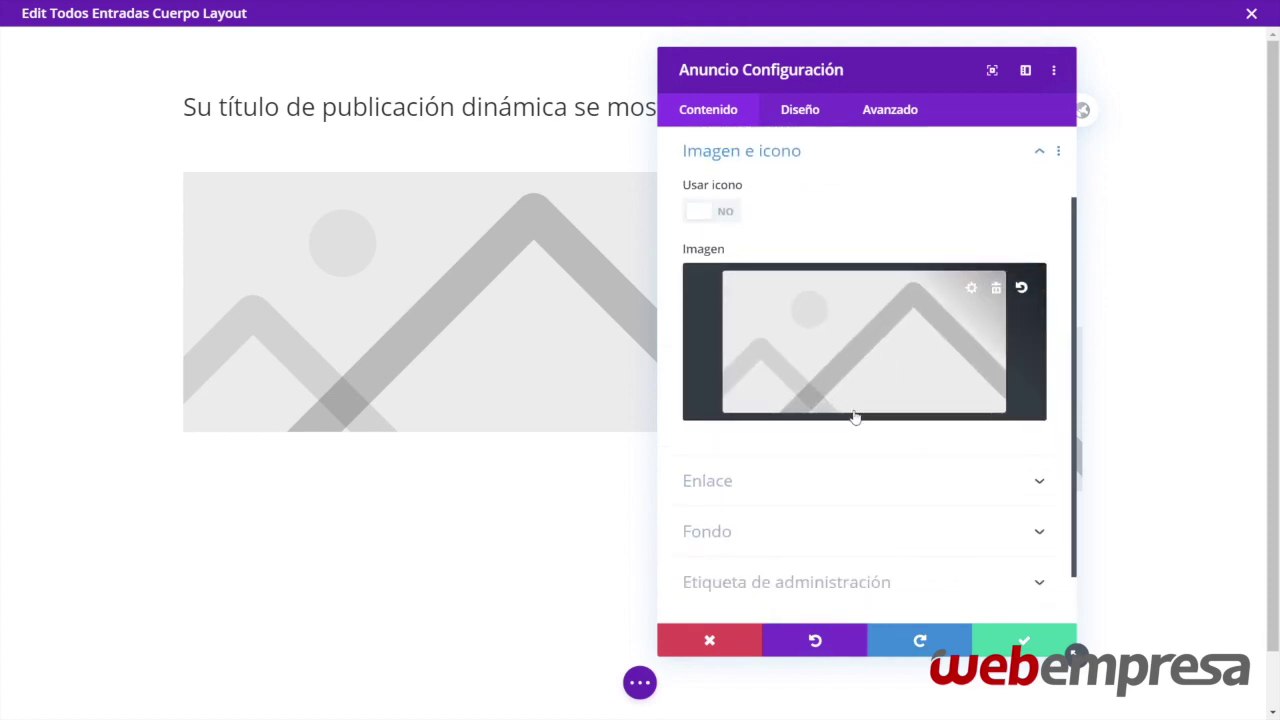
left_click(996, 289)
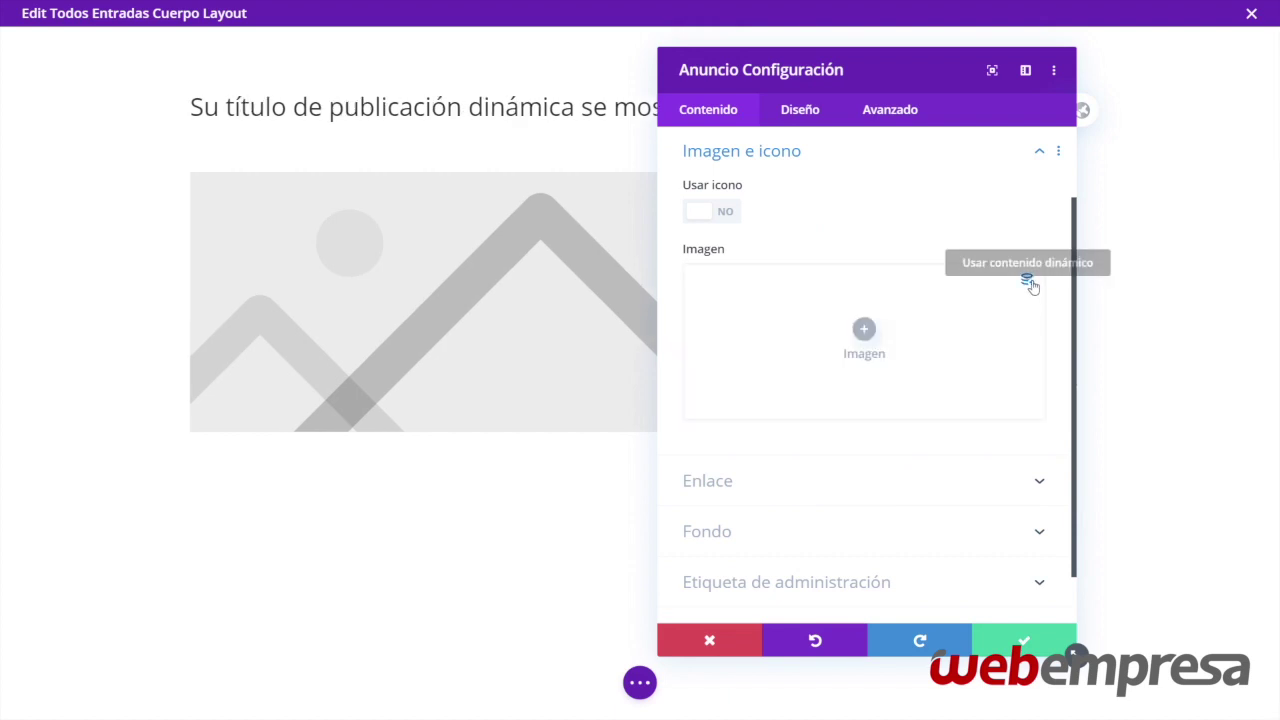
left_click(1028, 282)
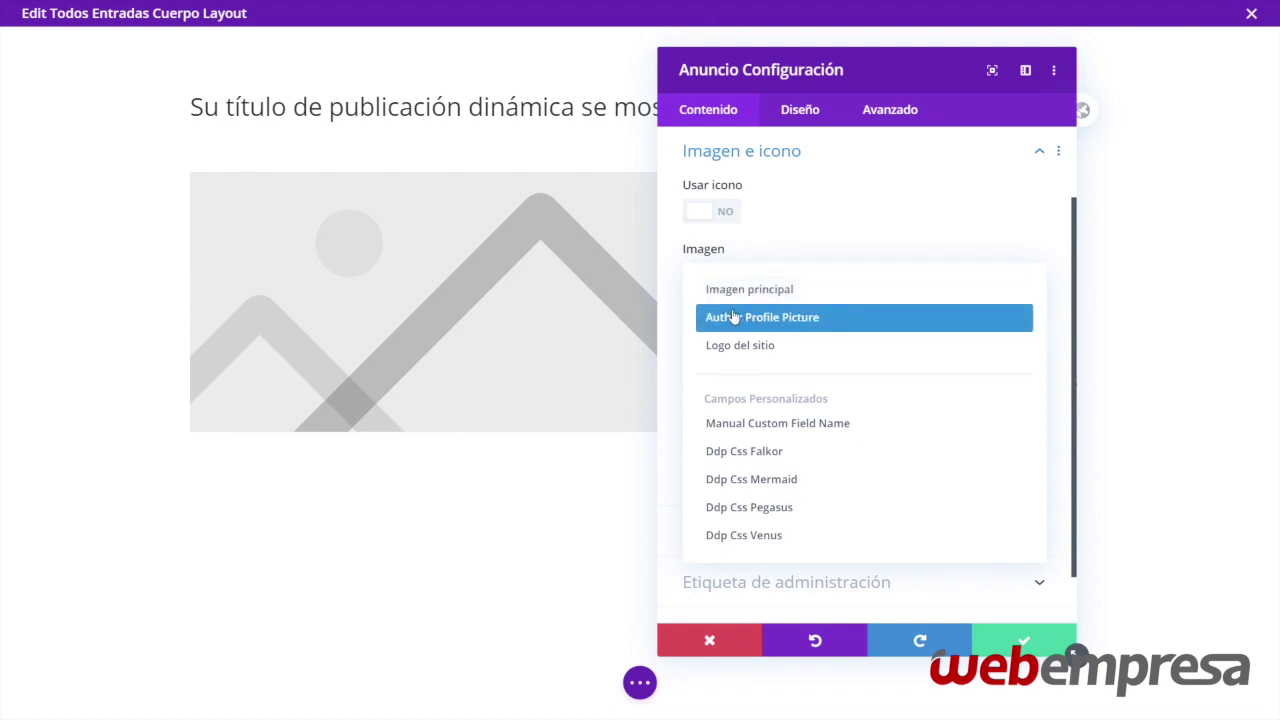
left_click(785, 322)
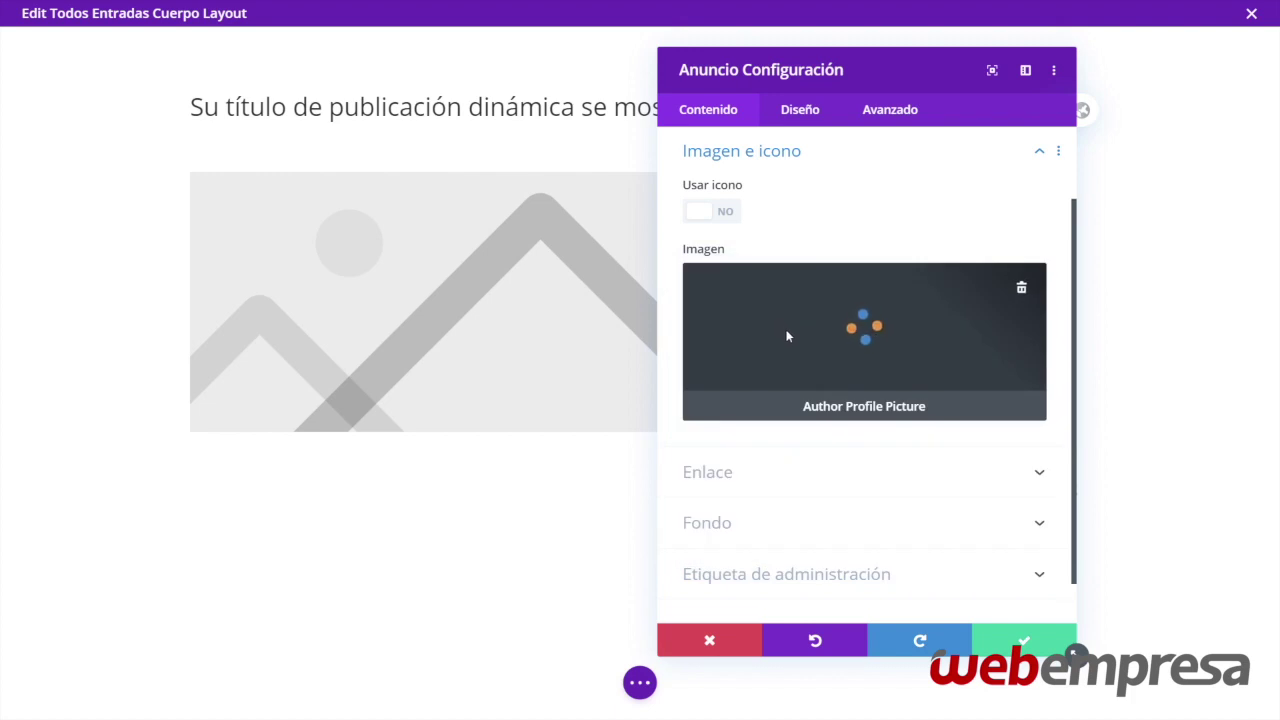
left_click(1024, 644)
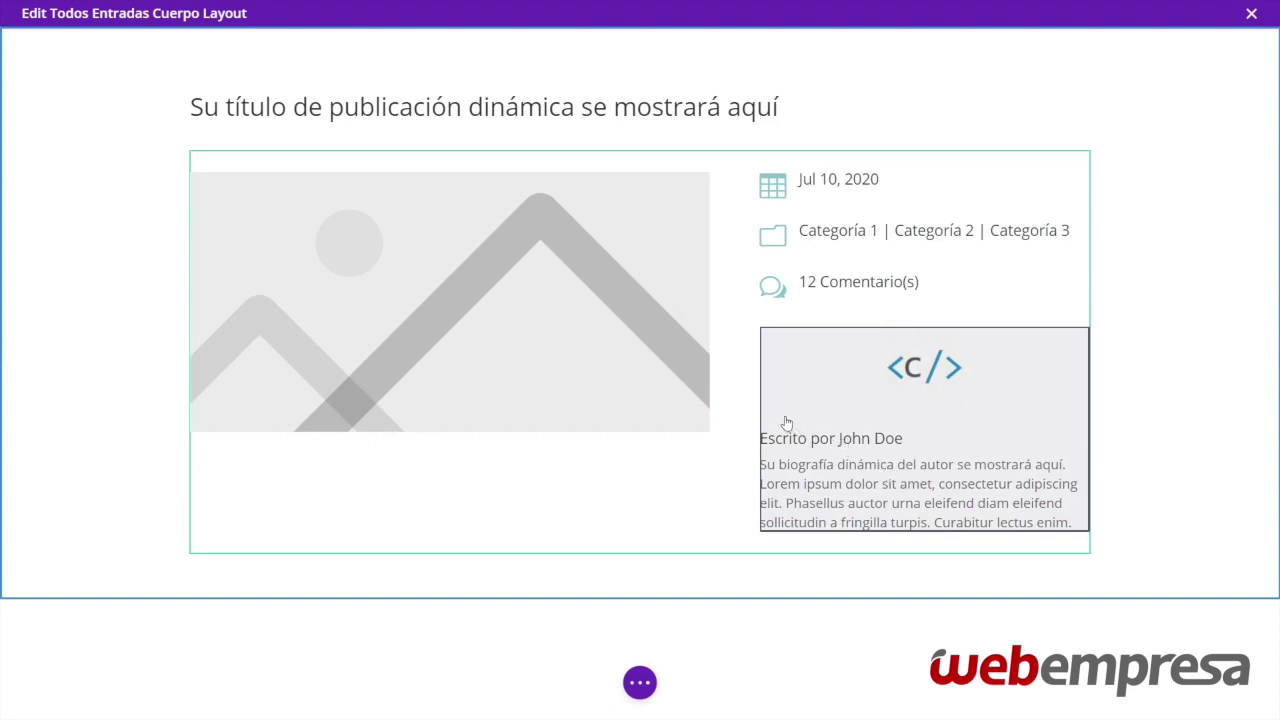
Add a single-column row below the featured image row and insert a Publicar Contenido module in it
left_click(639, 555)
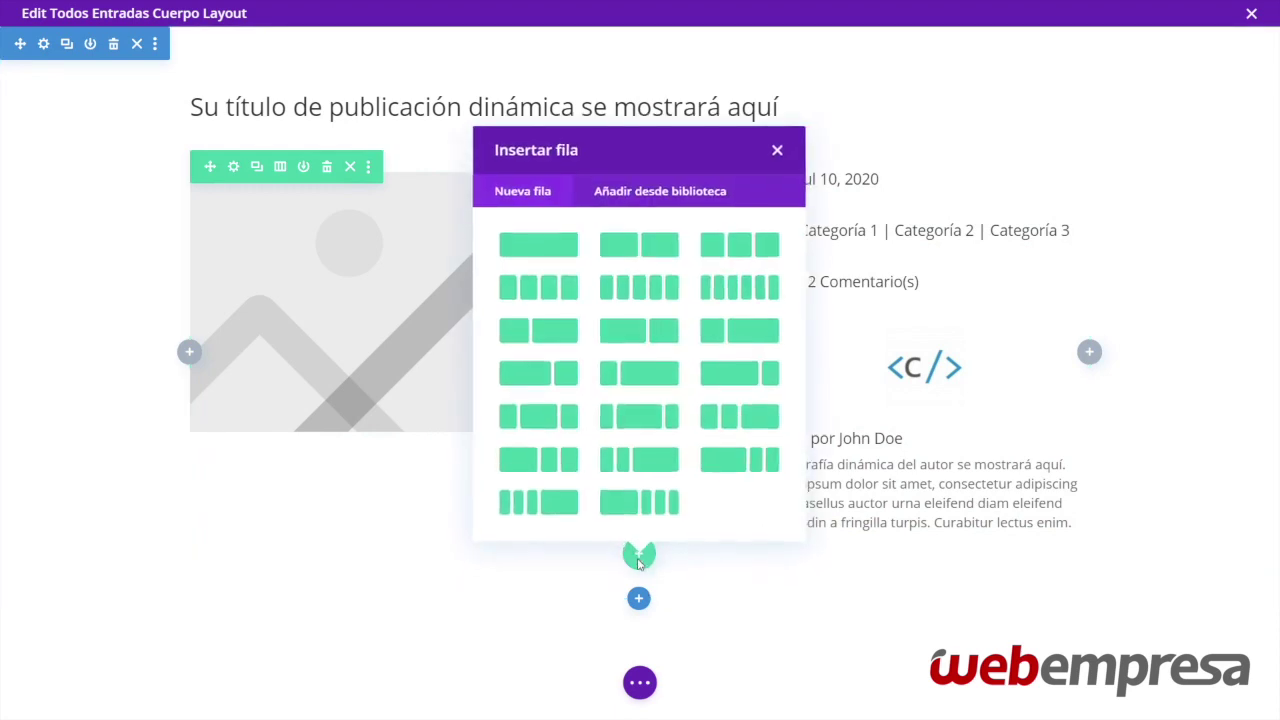
left_click(572, 330)
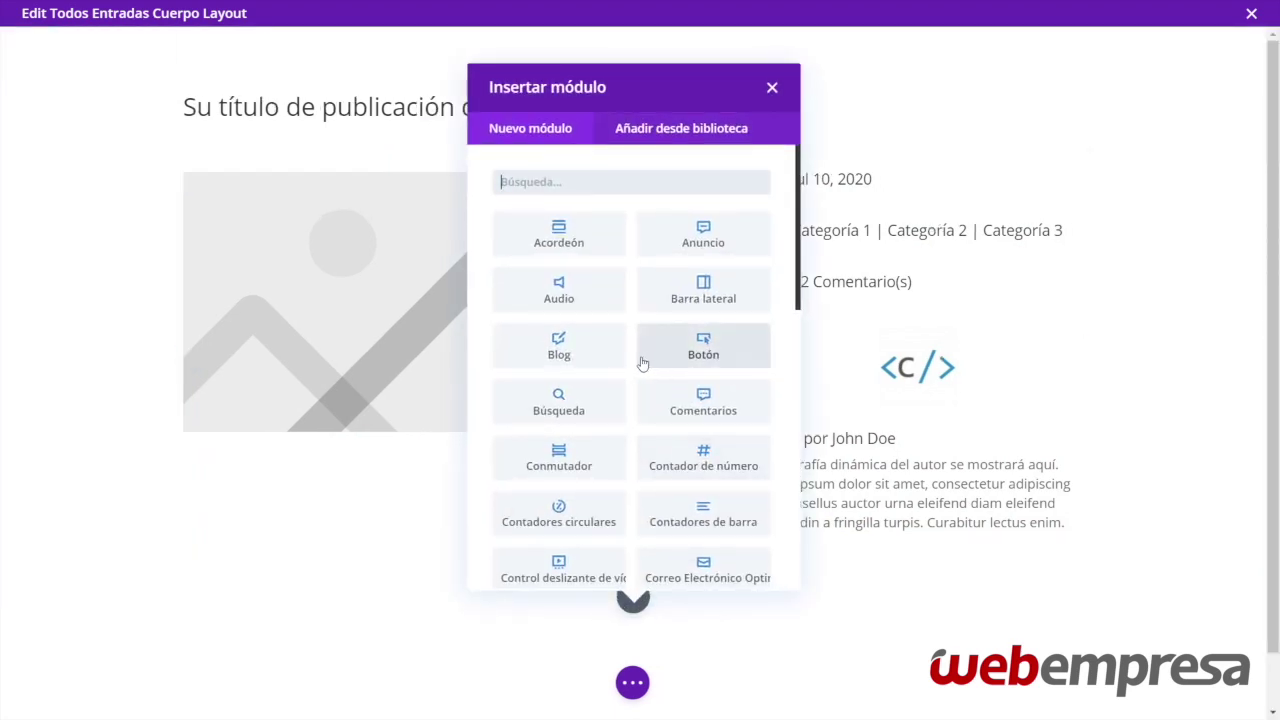
scroll(637, 362, "down", 5)
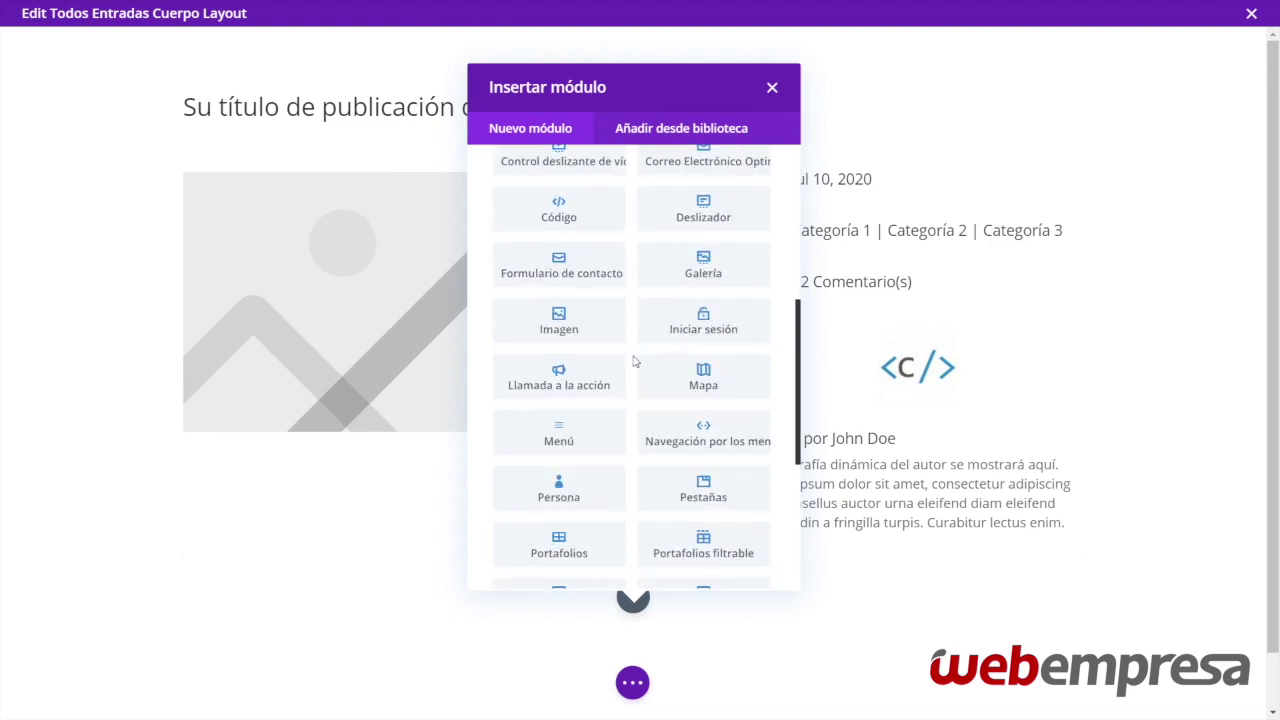
scroll(633, 362, "down", 2)
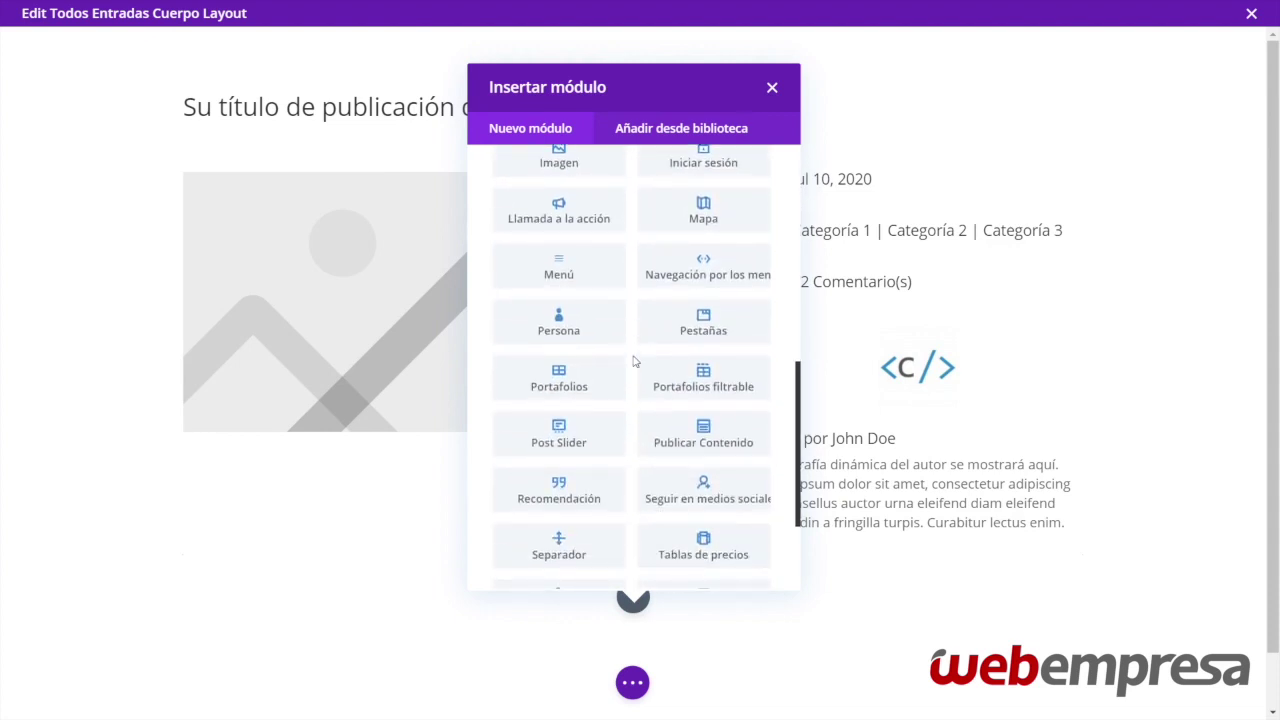
left_click(711, 443)
Examine the post content module's placeholder preview and its design options for heading 1, body text and heading 2
scroll(697, 429, "down", 4)
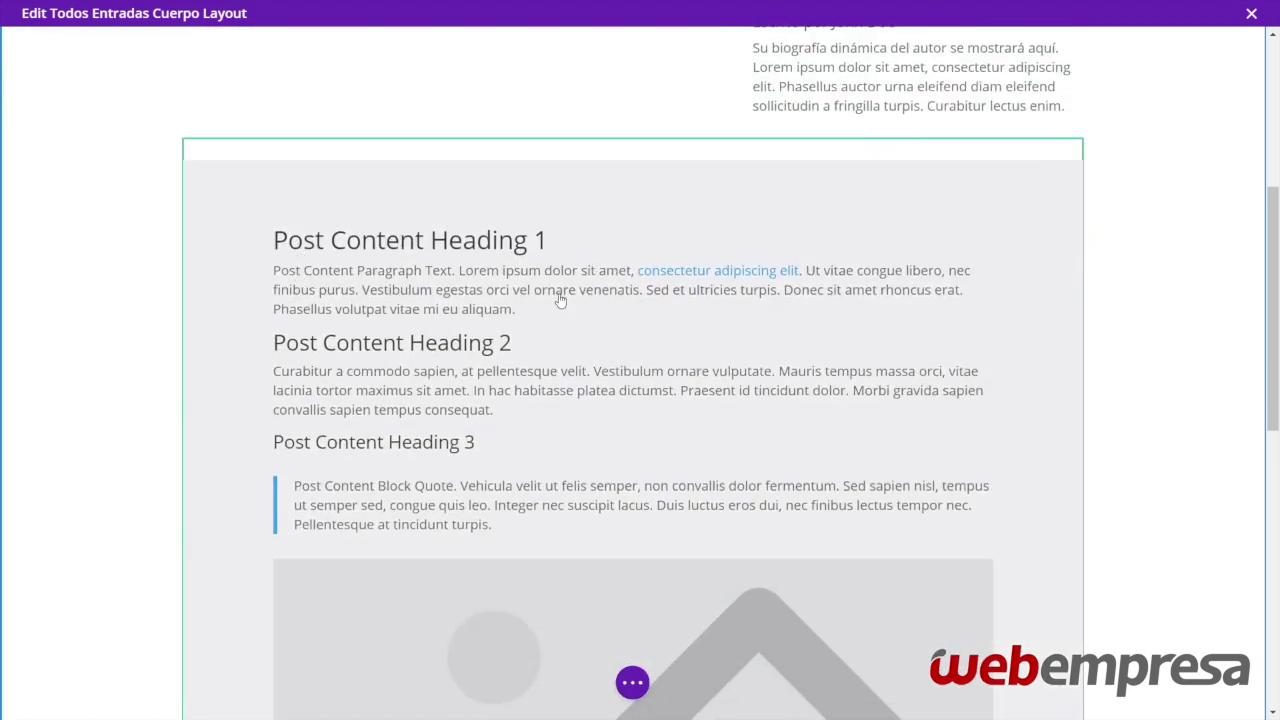
scroll(663, 334, "down", 1)
scroll(663, 334, "down", 5)
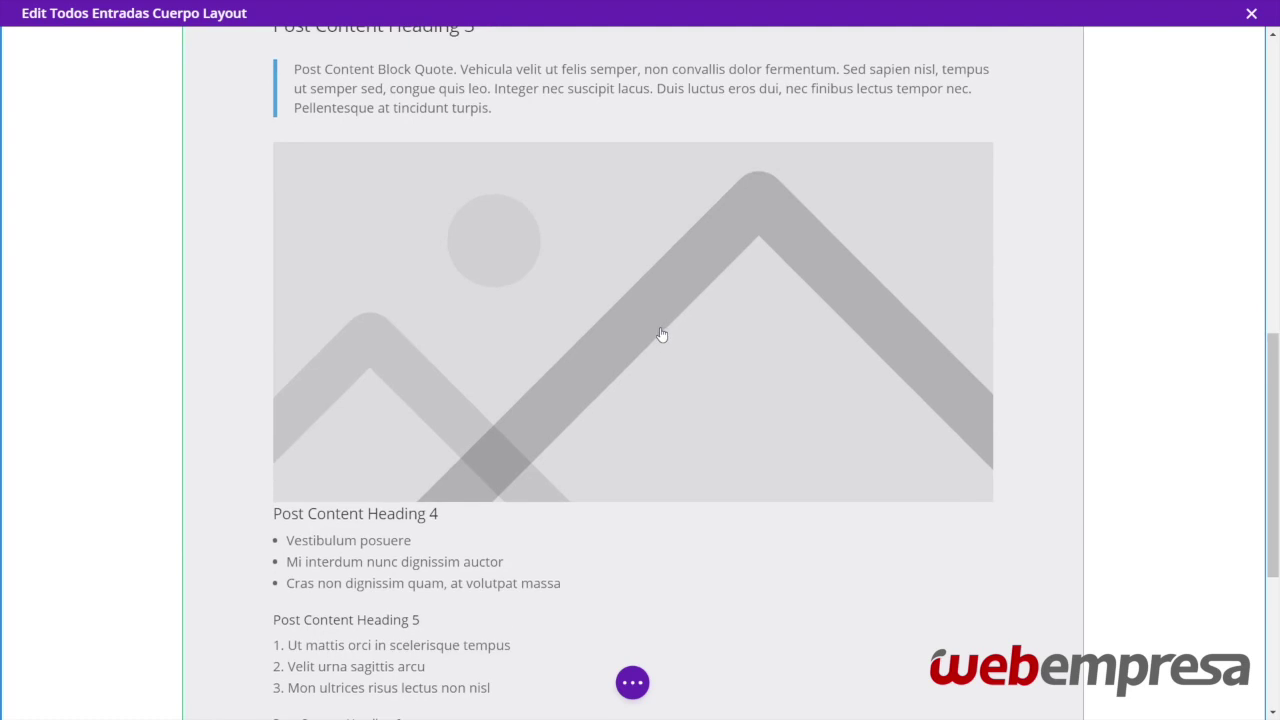
scroll(661, 335, "down", 3)
scroll(660, 334, "up", 5)
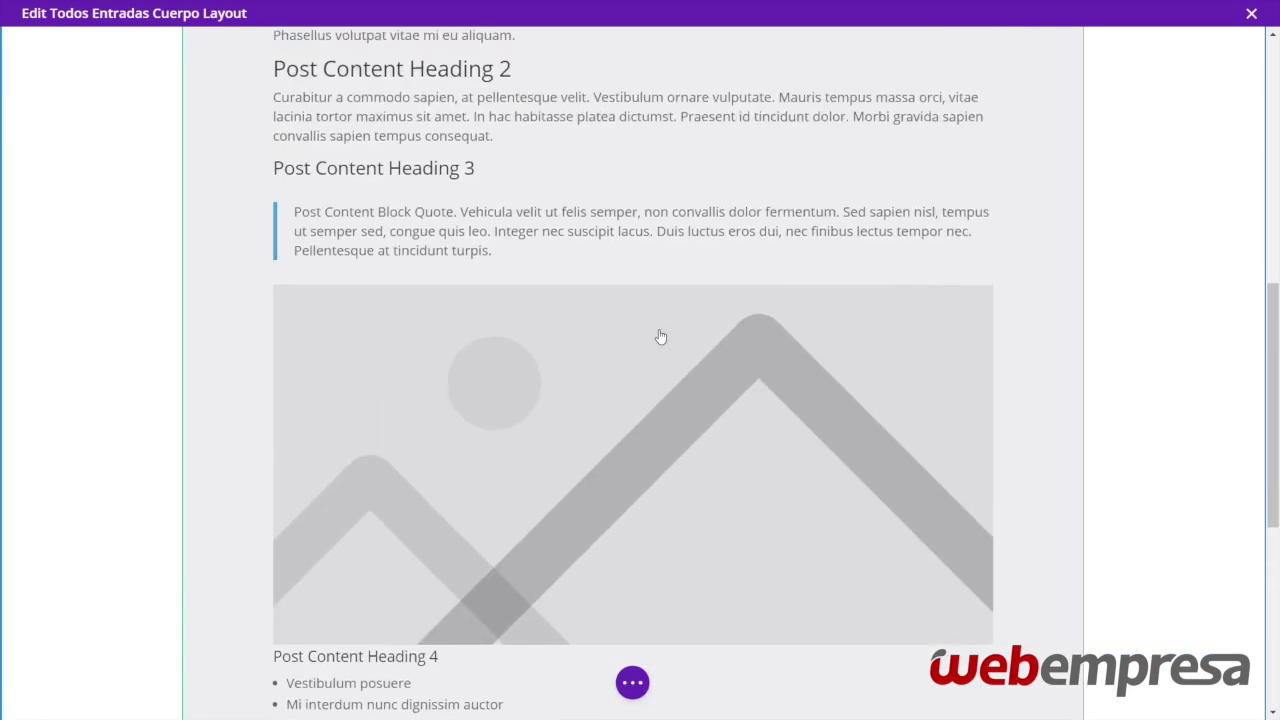
scroll(660, 336, "up", 3)
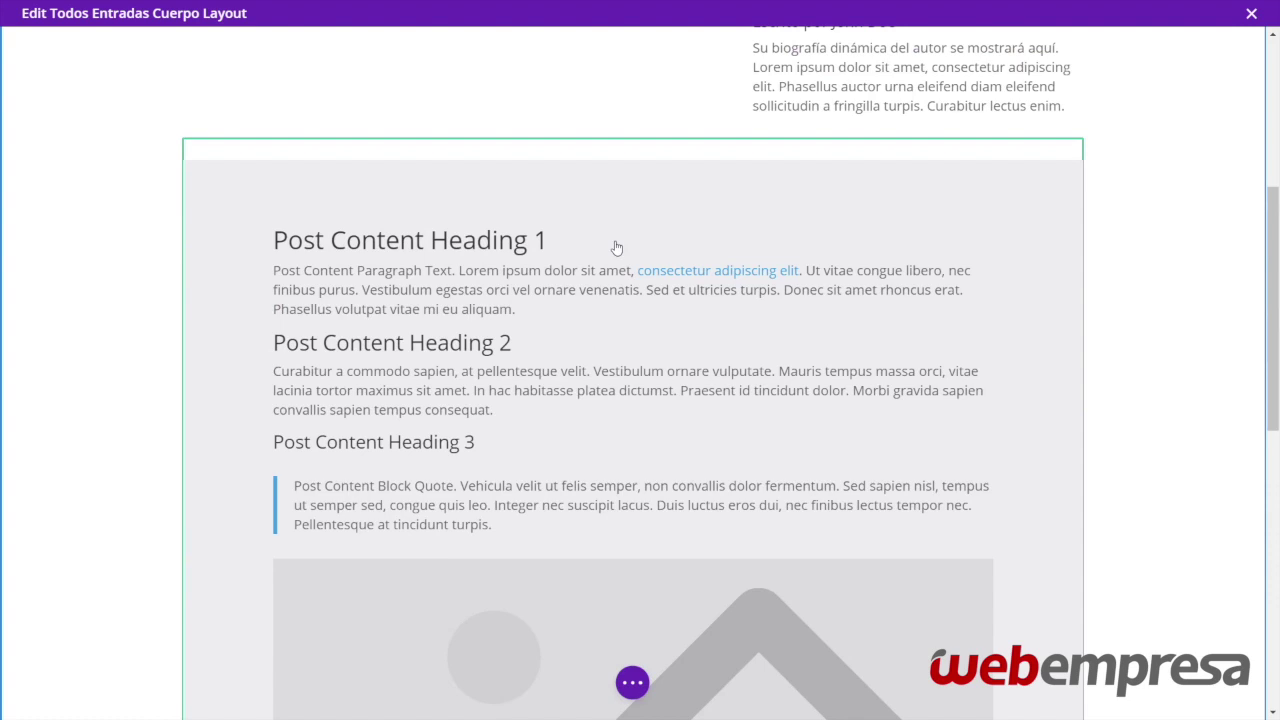
mouse_move(618, 248)
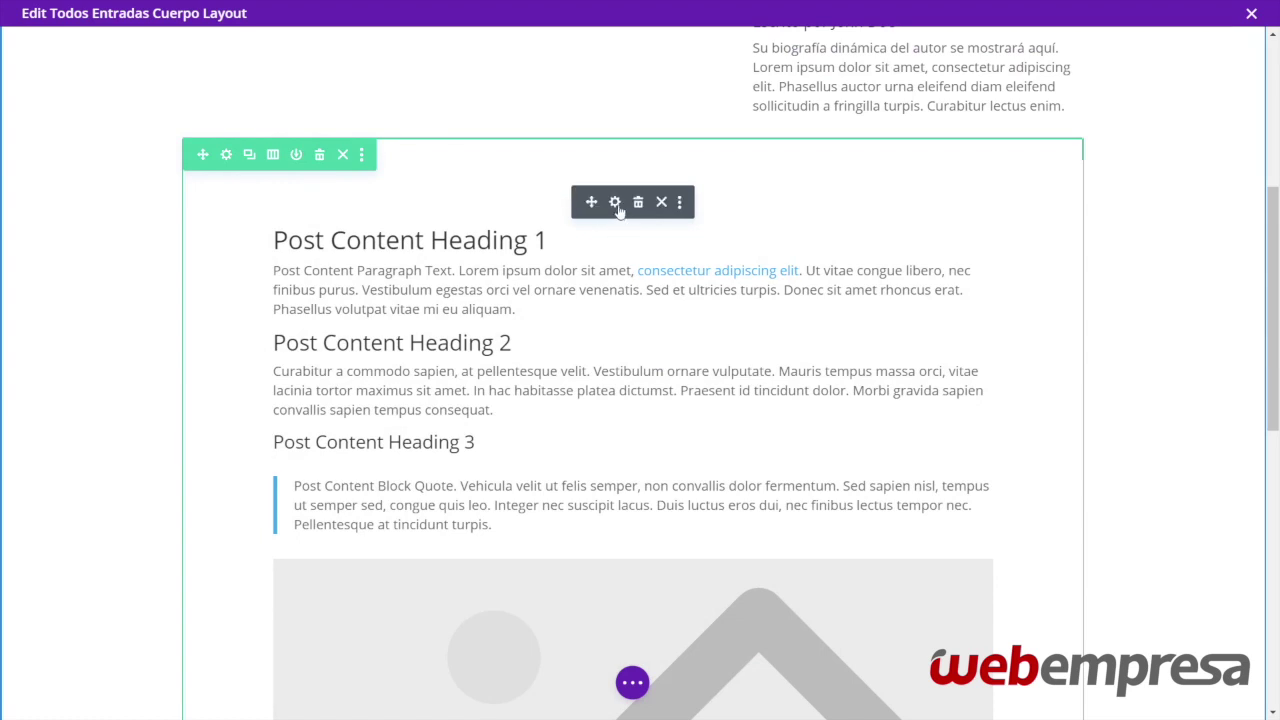
left_click(616, 203)
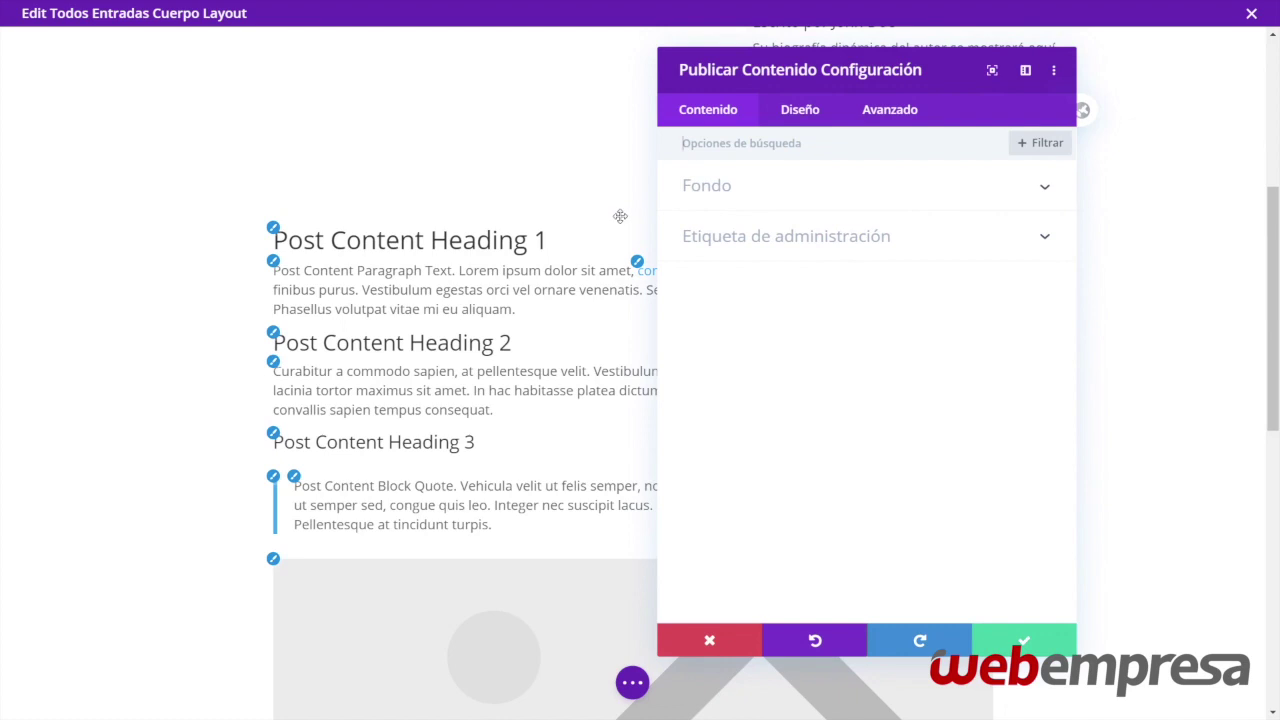
left_click(274, 229)
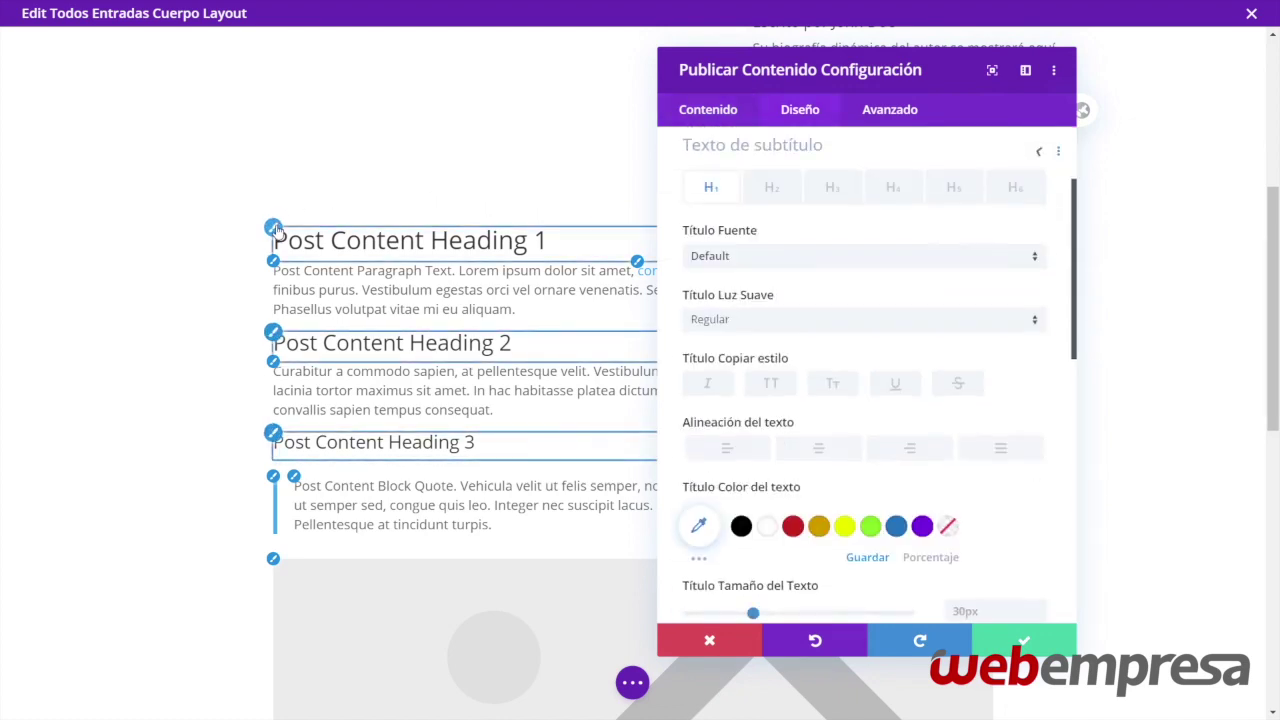
left_click(274, 262)
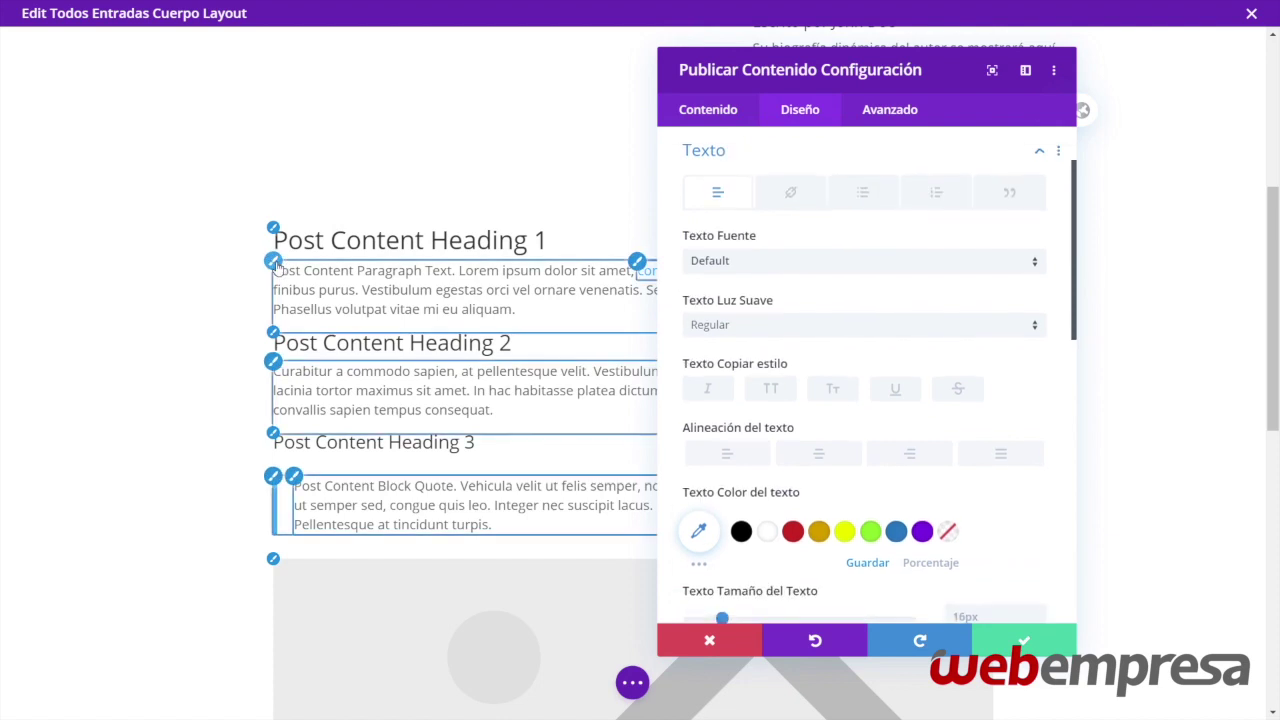
left_click(274, 333)
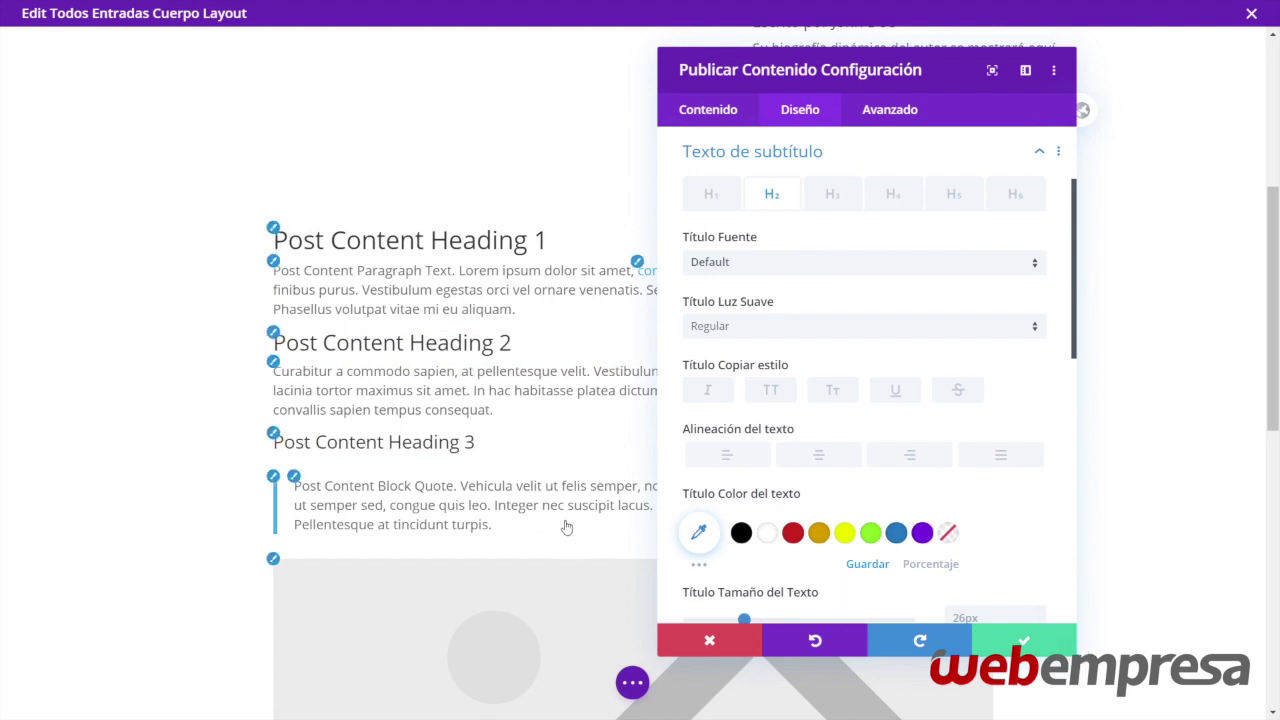
scroll(555, 497, "down", 1)
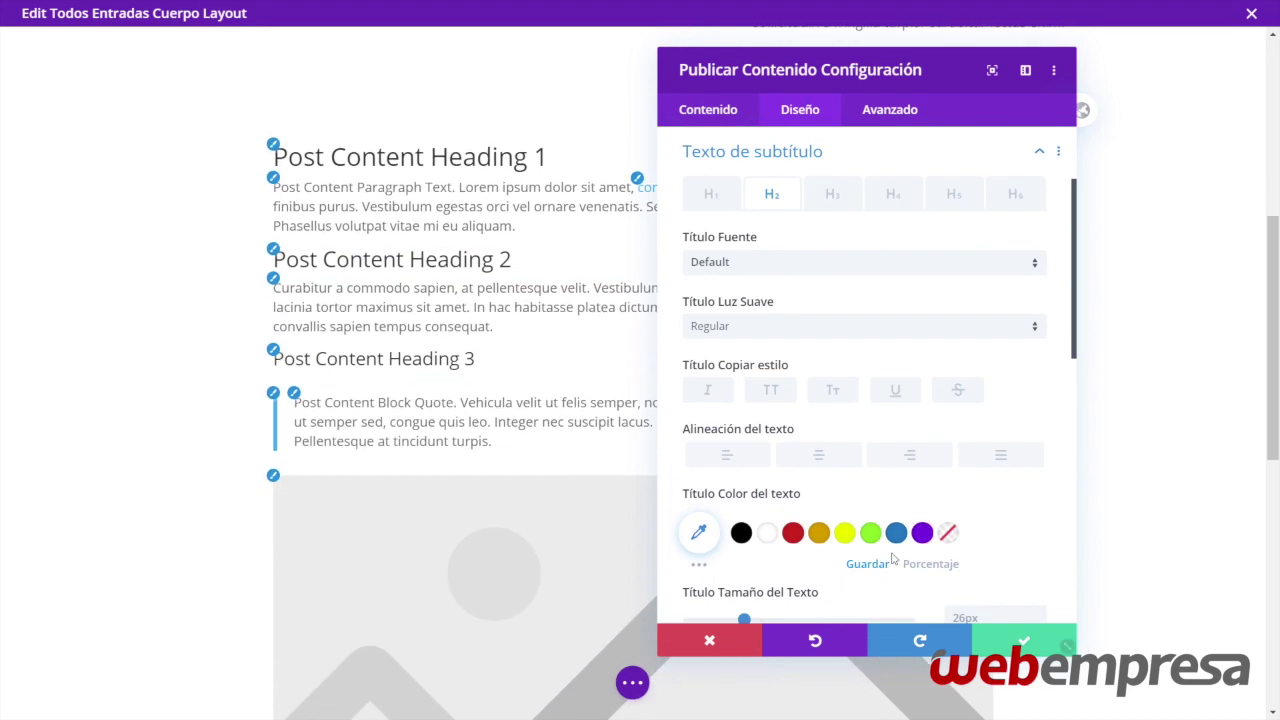
left_click(1029, 632)
Insert a Navegación por los mensajes module directly below the post content module in the same row
scroll(974, 531, "down", 8)
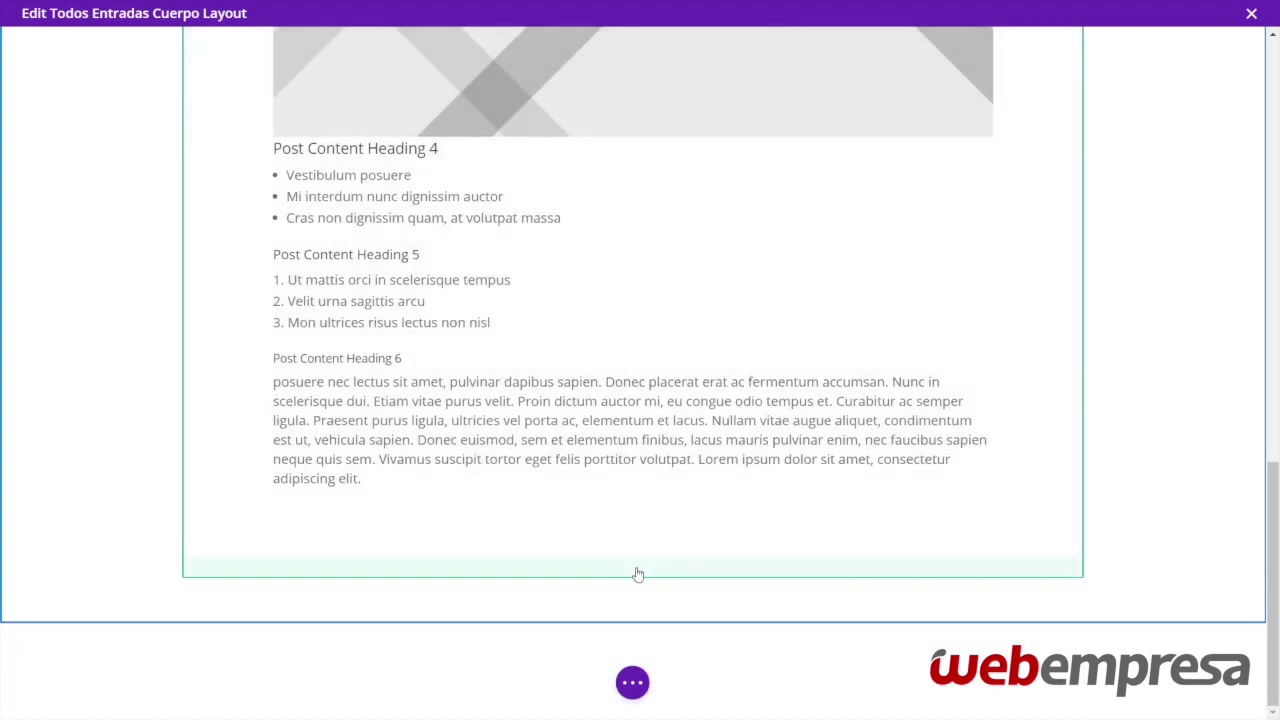
mouse_move(634, 575)
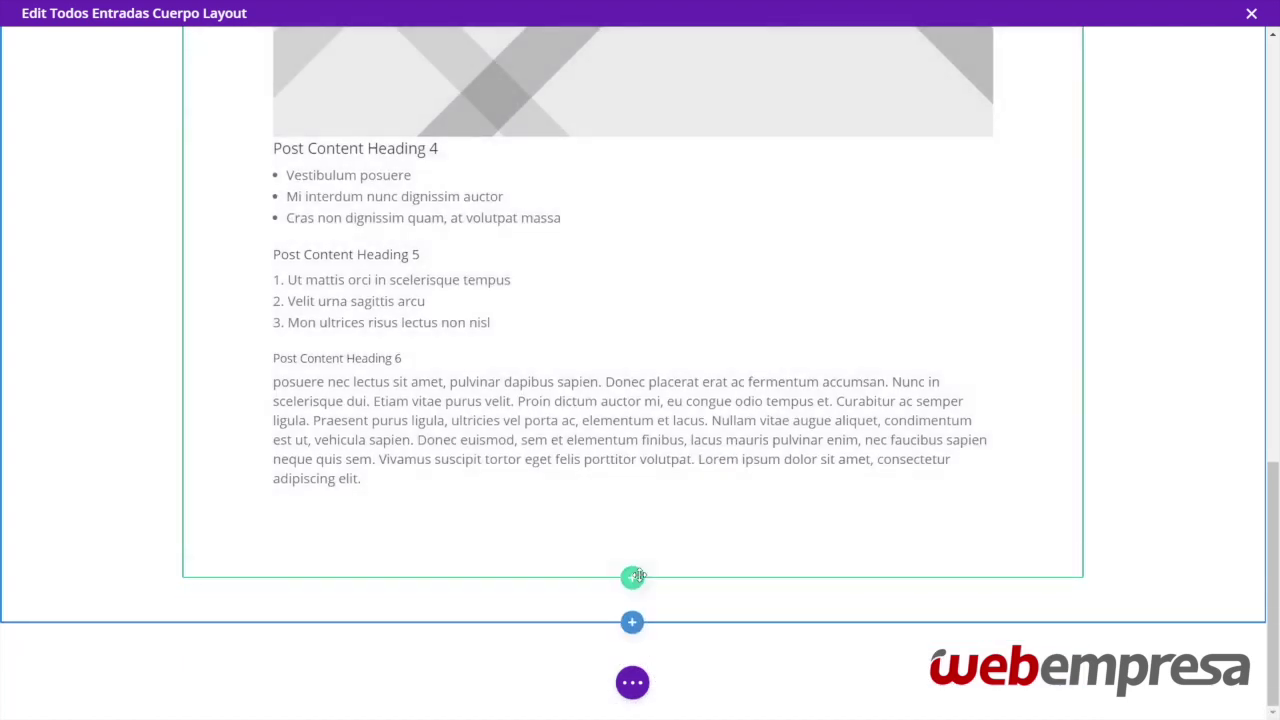
mouse_move(643, 554)
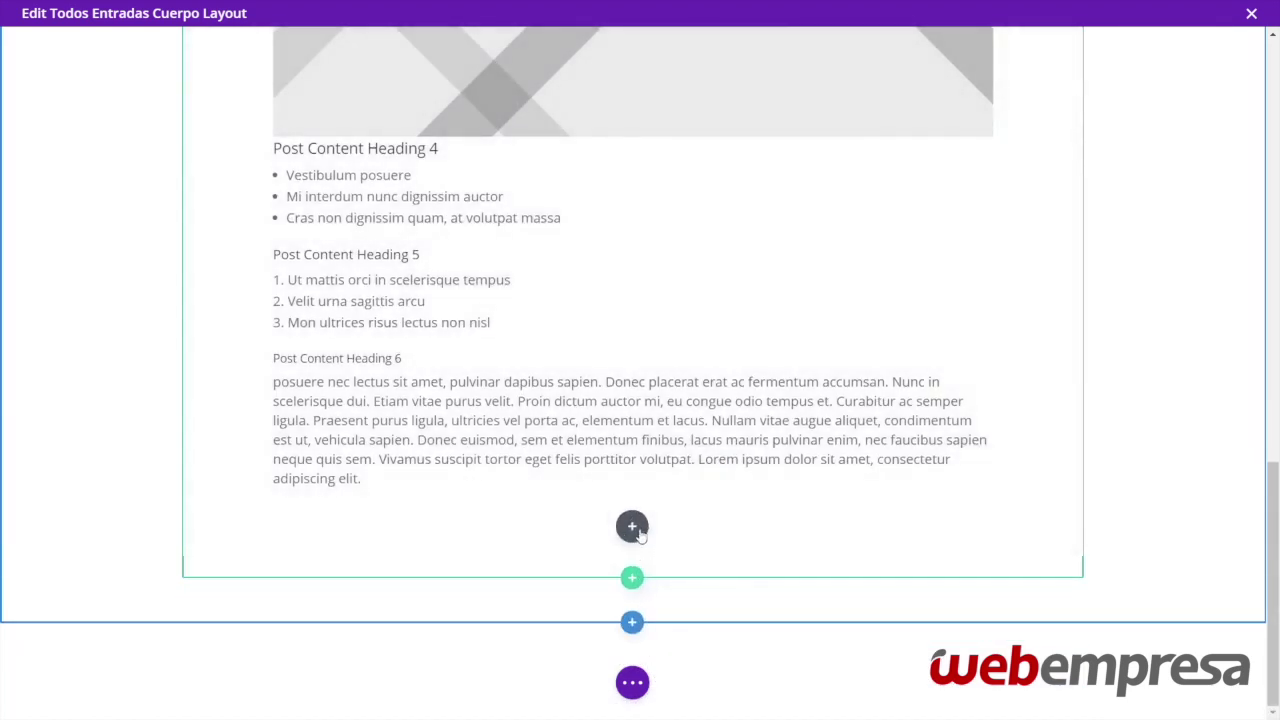
left_click(631, 524)
scroll(630, 426, "down", 5)
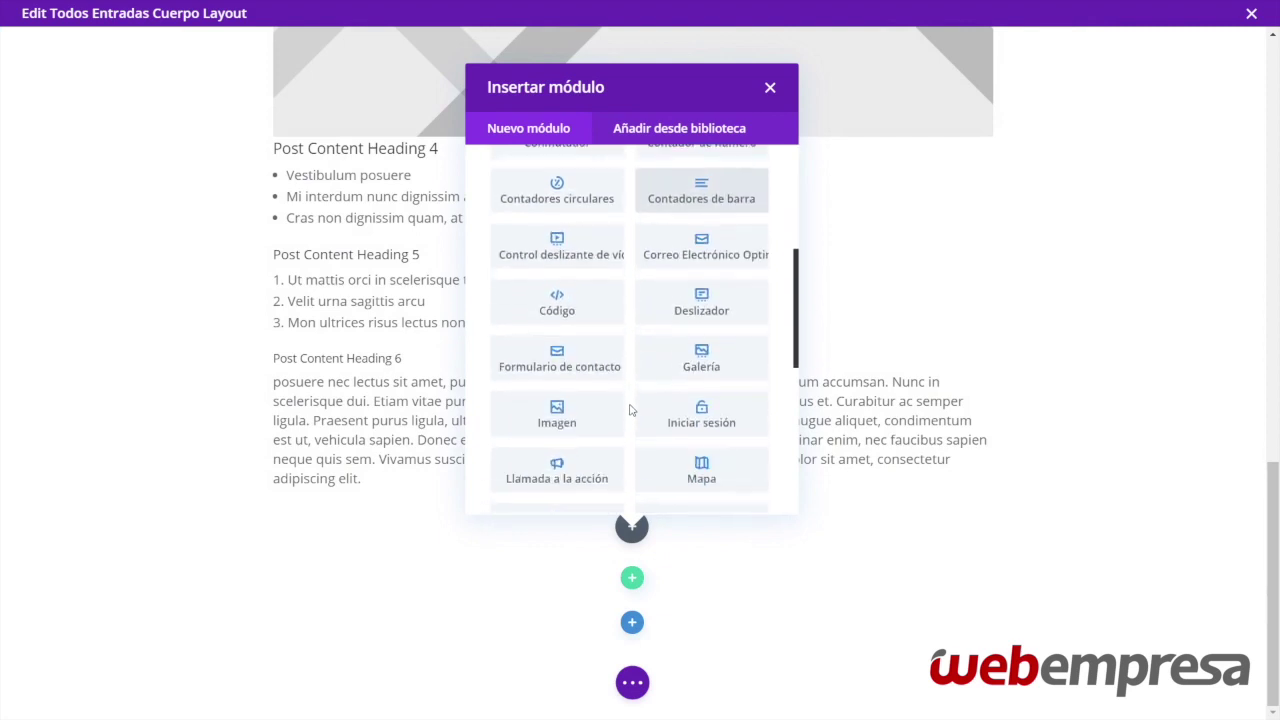
left_click(697, 439)
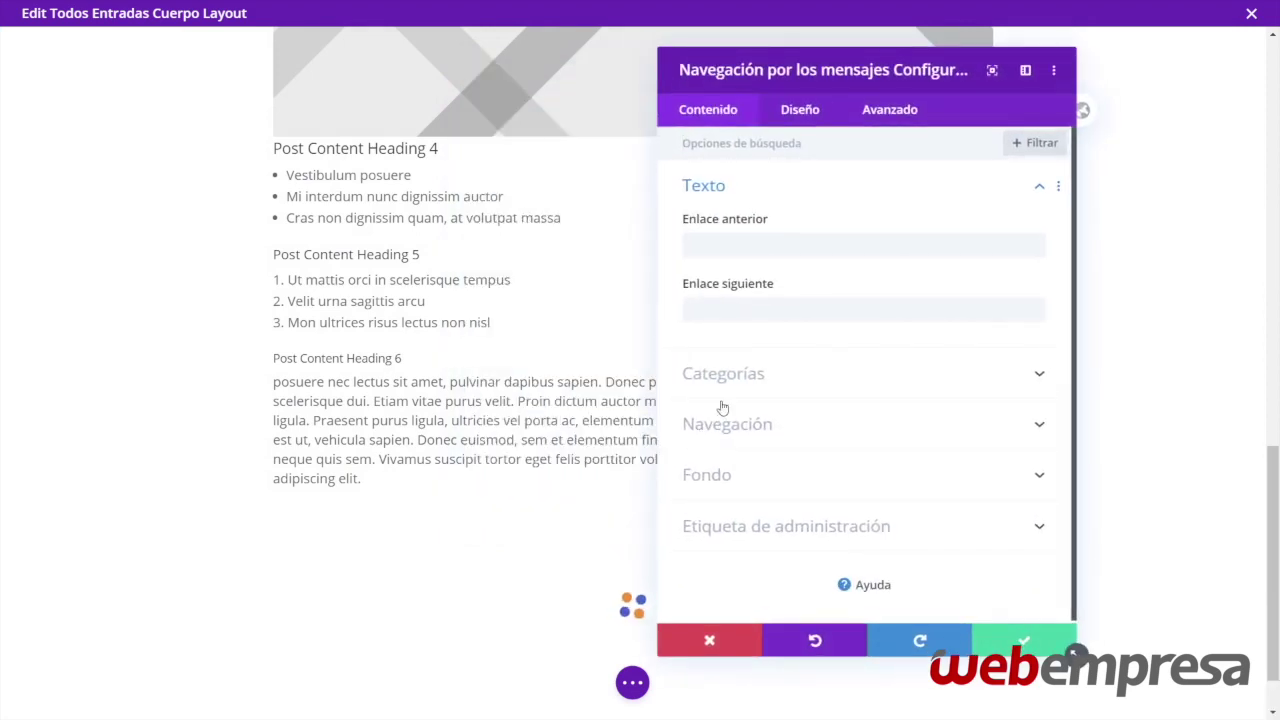
Set both Enlace anterior and Enlace siguiente of the post navigation to %title and save the module
left_click(748, 246)
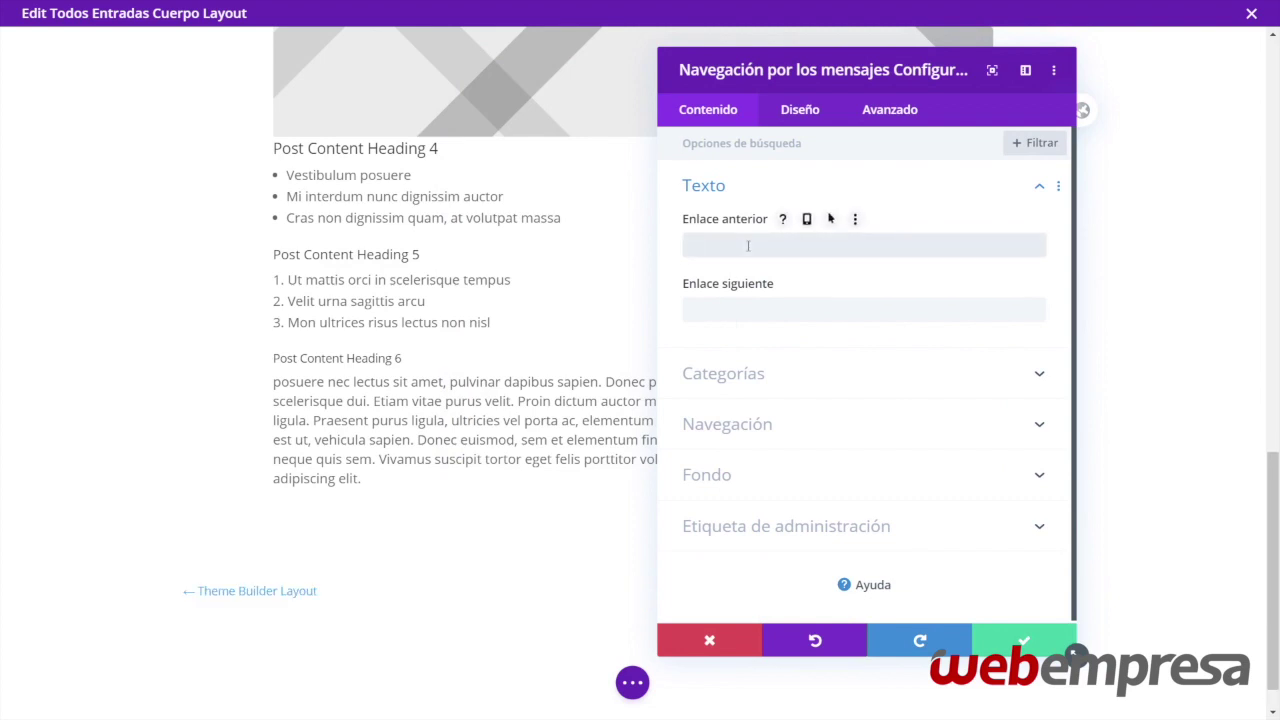
type("%title")
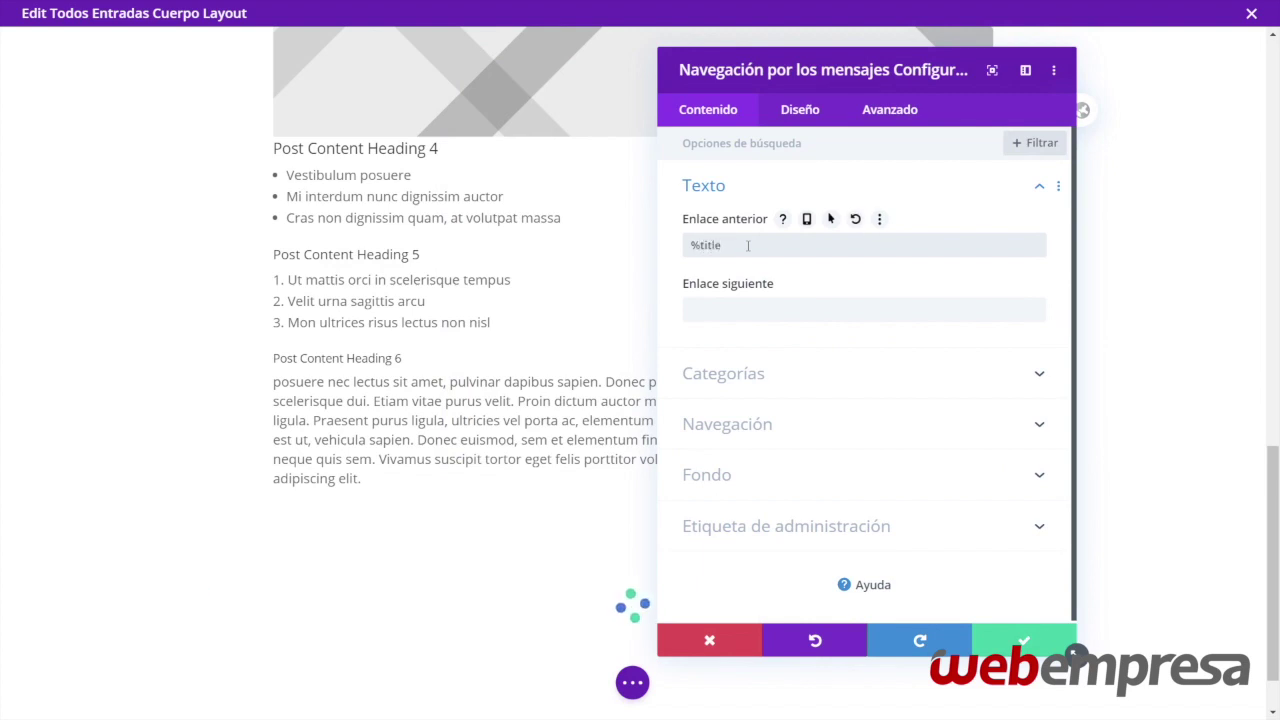
key("Tab")
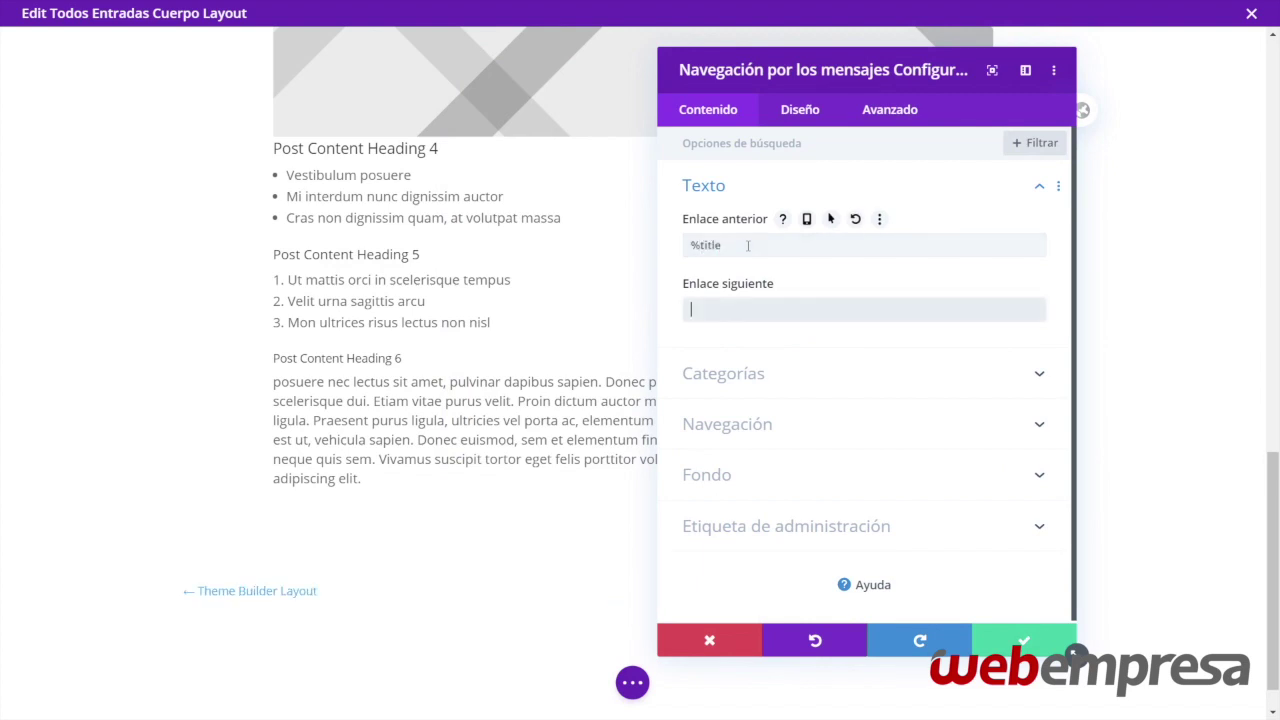
type("%titlte")
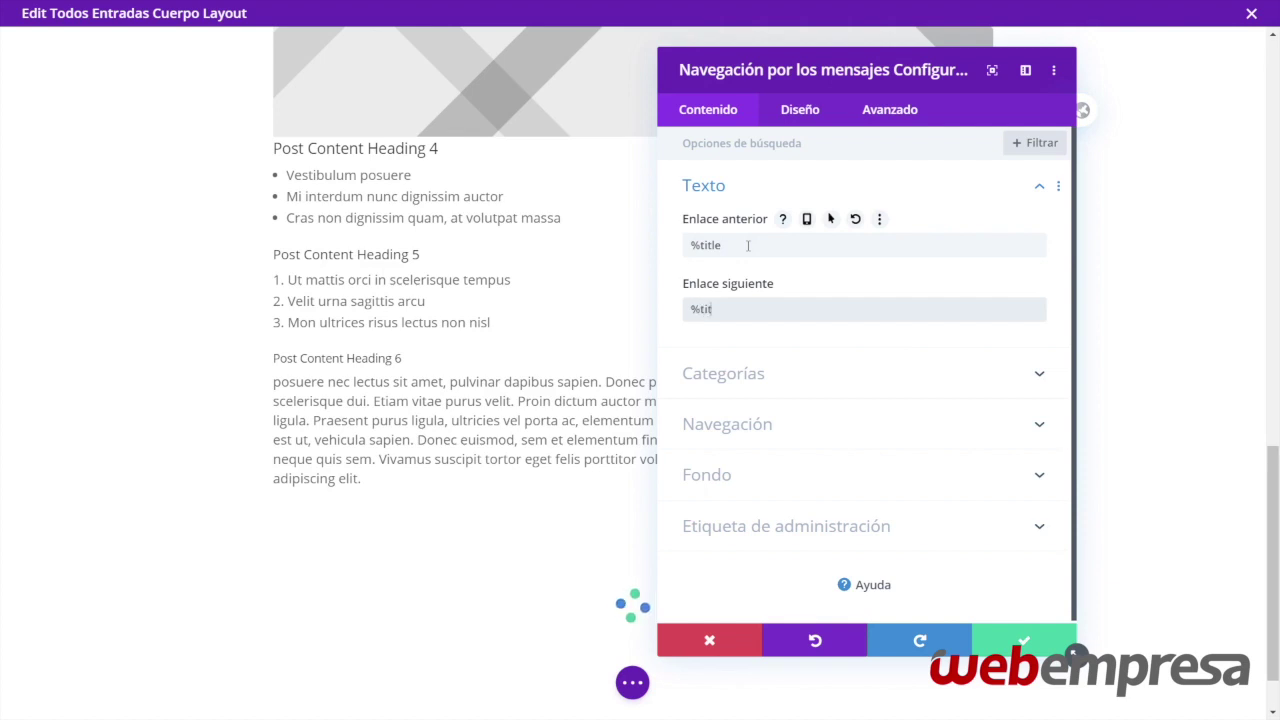
key("BackSpace")
key("BackSpace")
type("e")
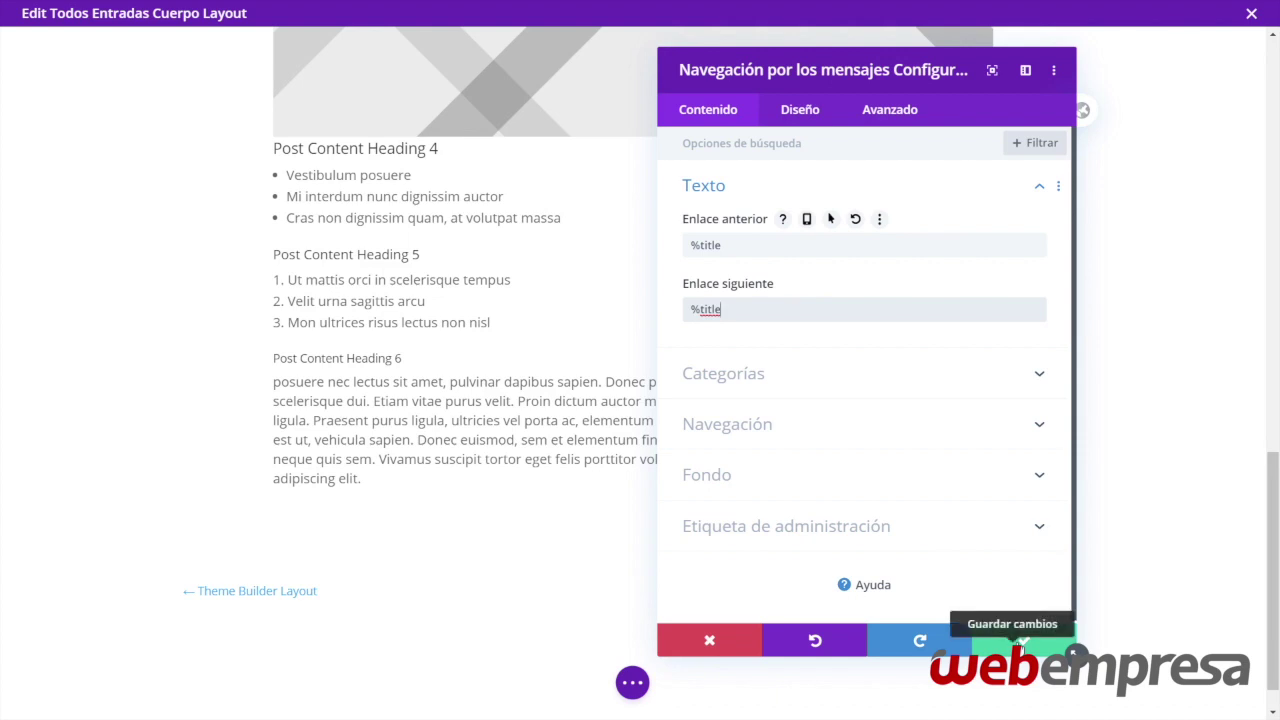
left_click(1020, 645)
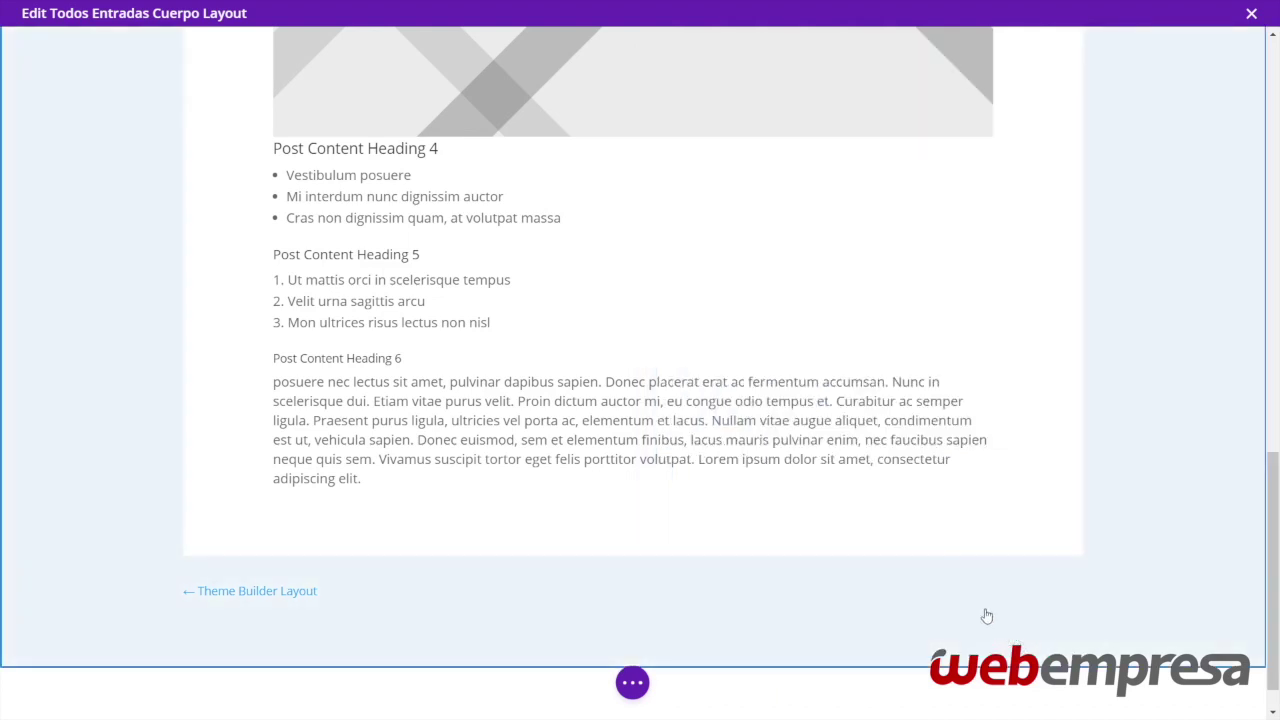
Add a single-column row below the post navigation and insert a Texto module in it
scroll(777, 430, "down", 1)
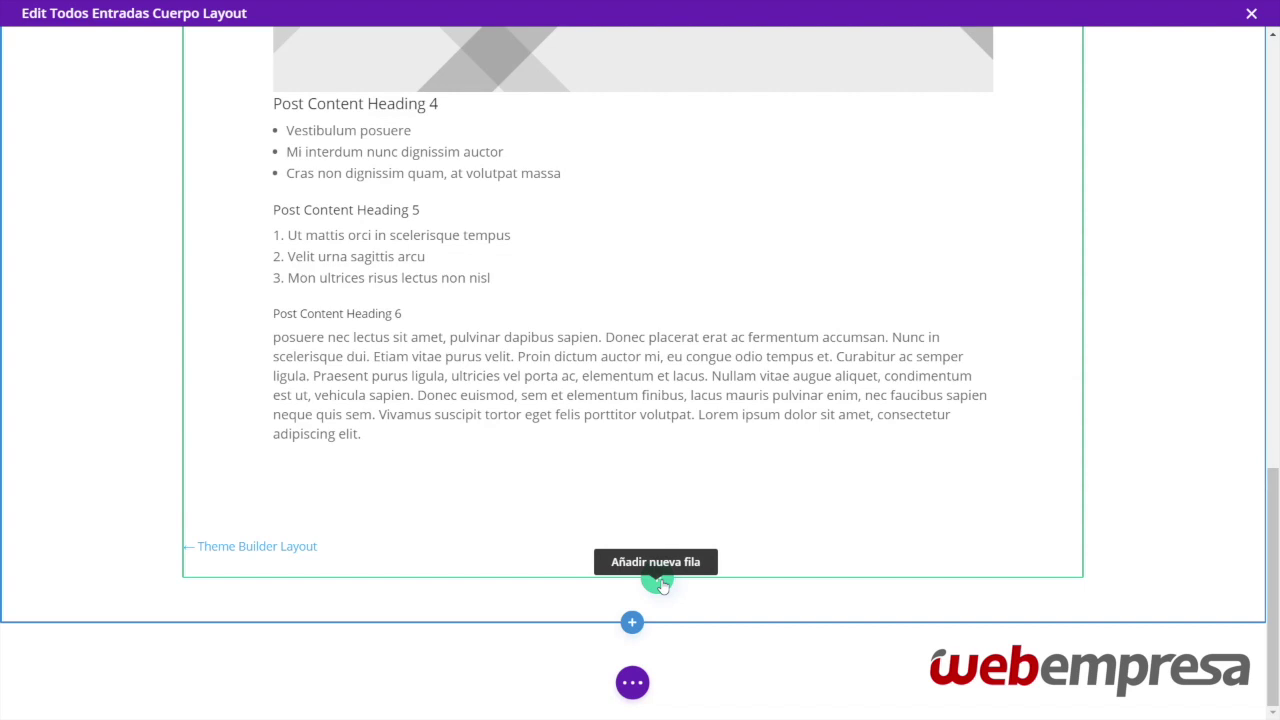
left_click(658, 581)
left_click(546, 277)
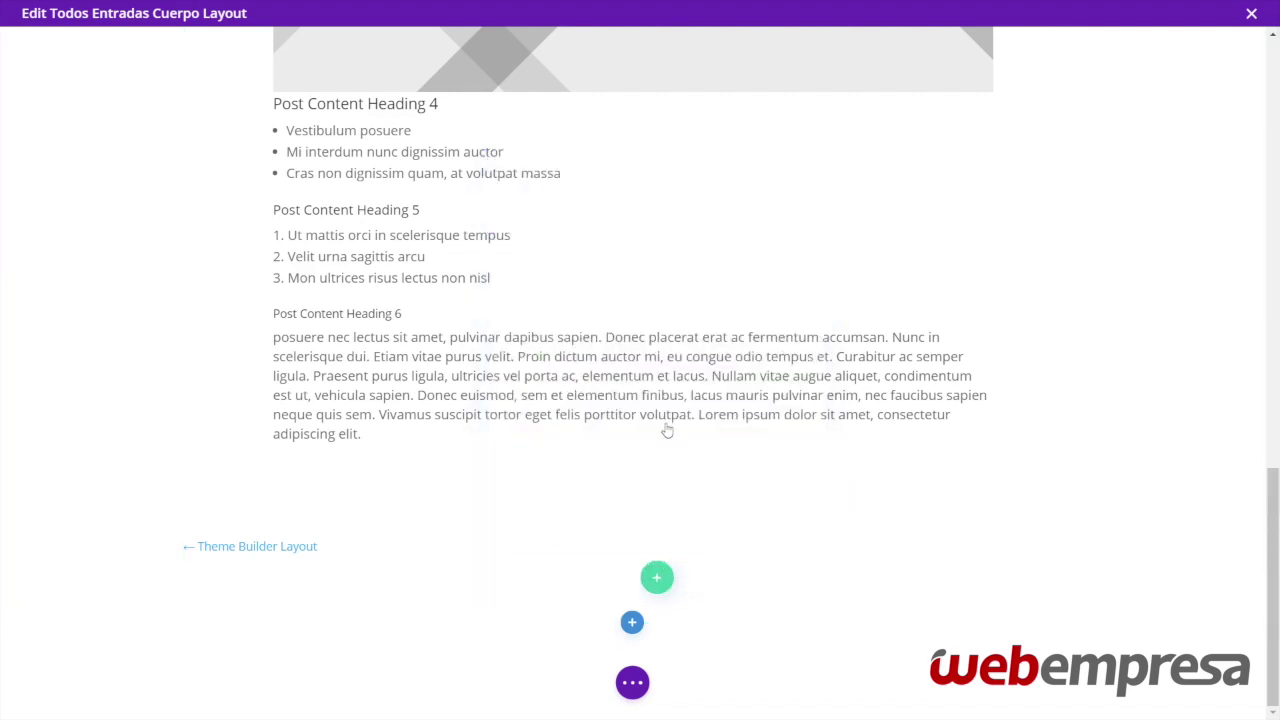
scroll(698, 345, "down", 3)
scroll(698, 345, "down", 3)
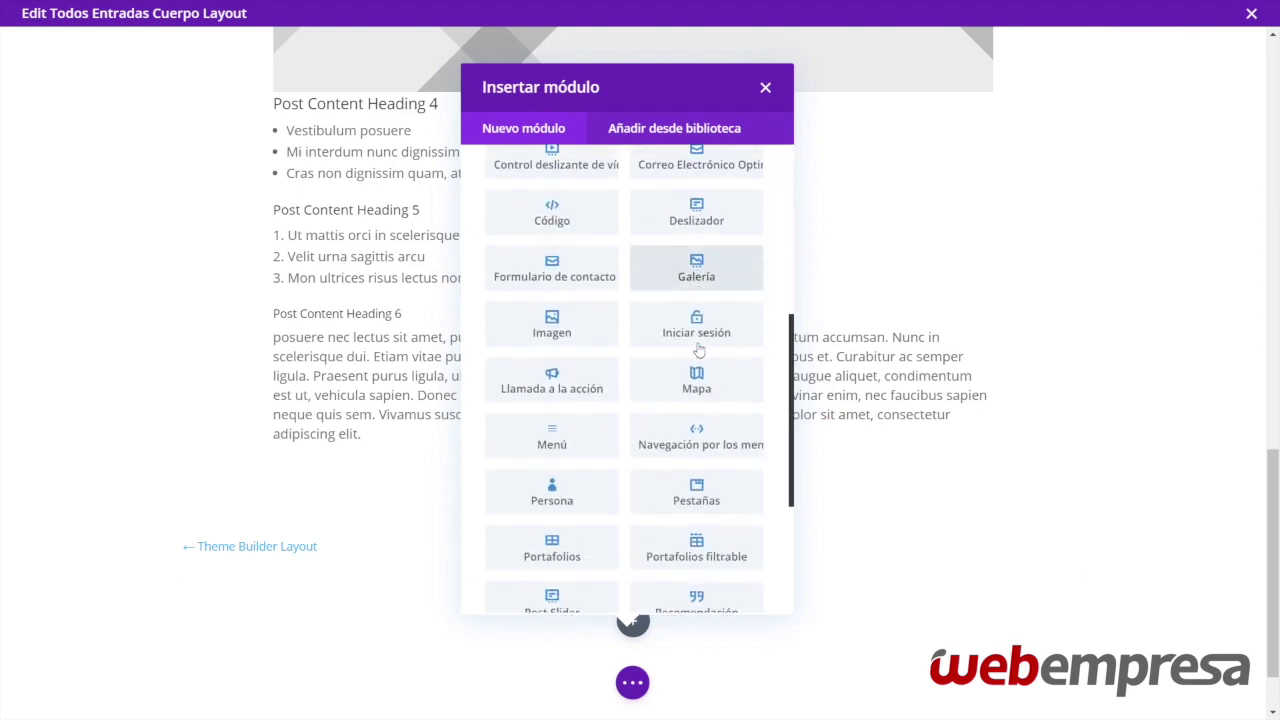
scroll(663, 322, "down", 2)
left_click(566, 598)
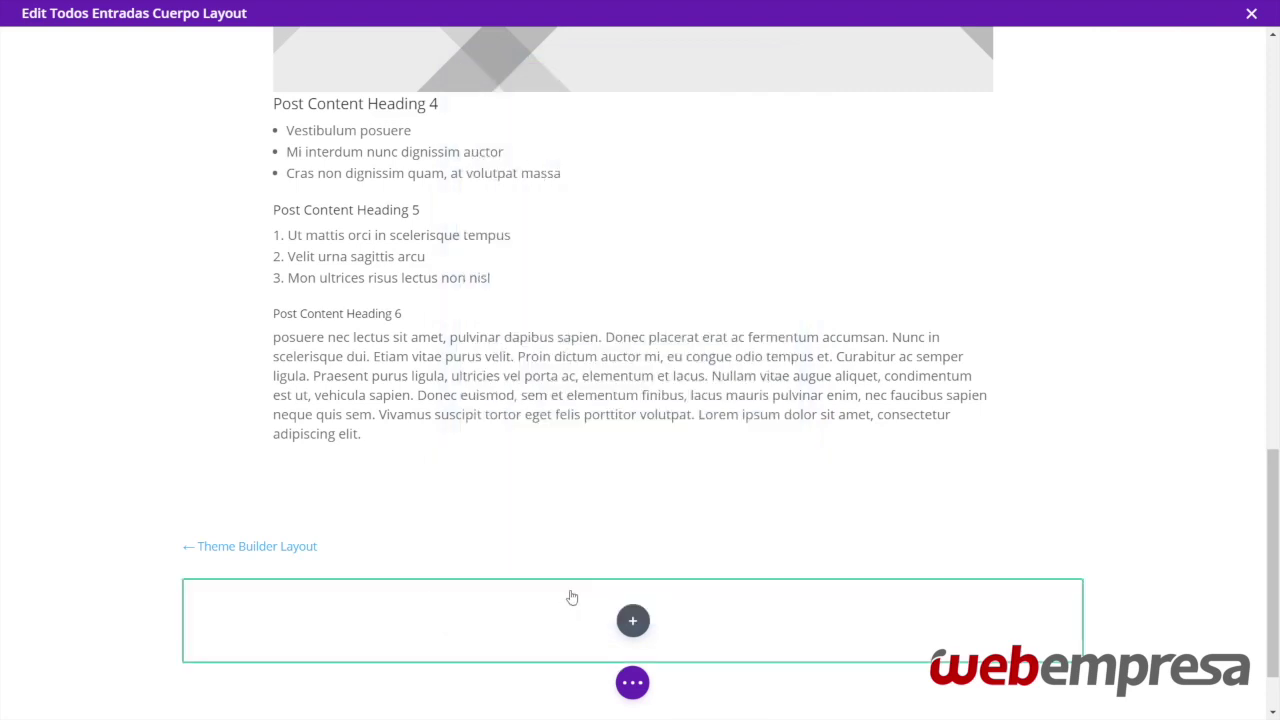
Replace the text module's placeholder body with Entradas relacionadas, format it as Heading 2 and save the module
triple_click(793, 444)
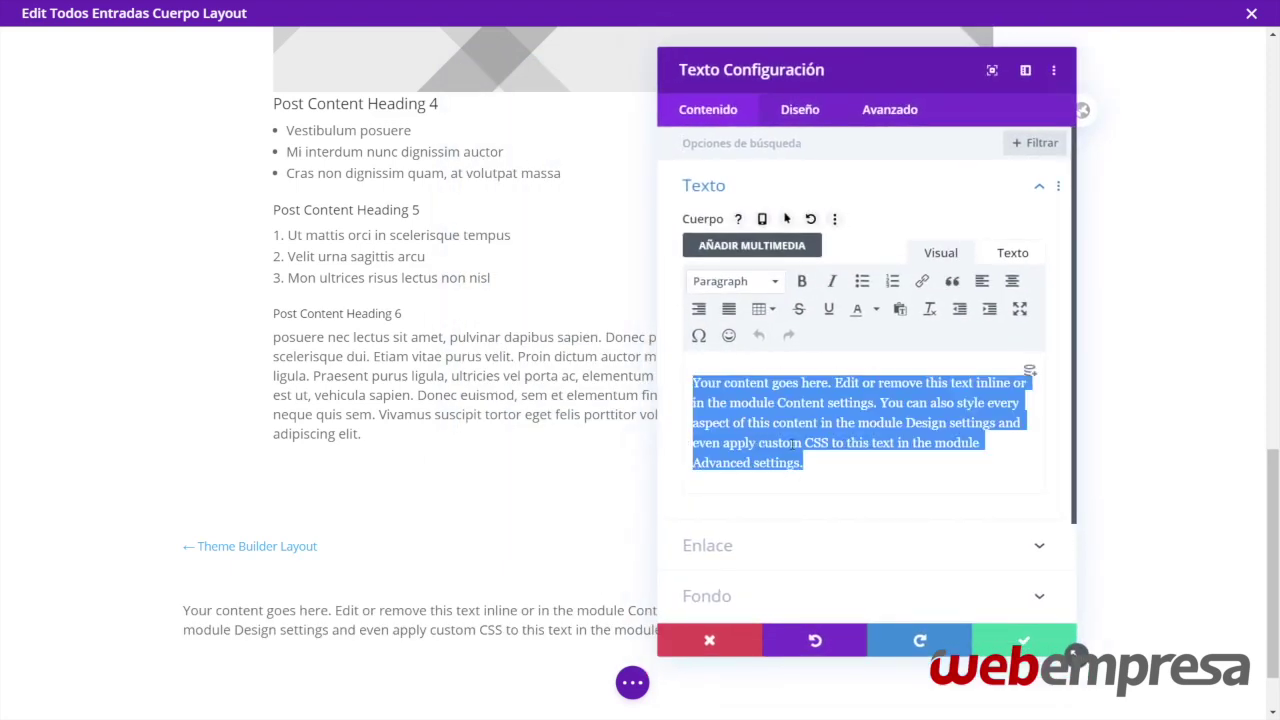
type("E")
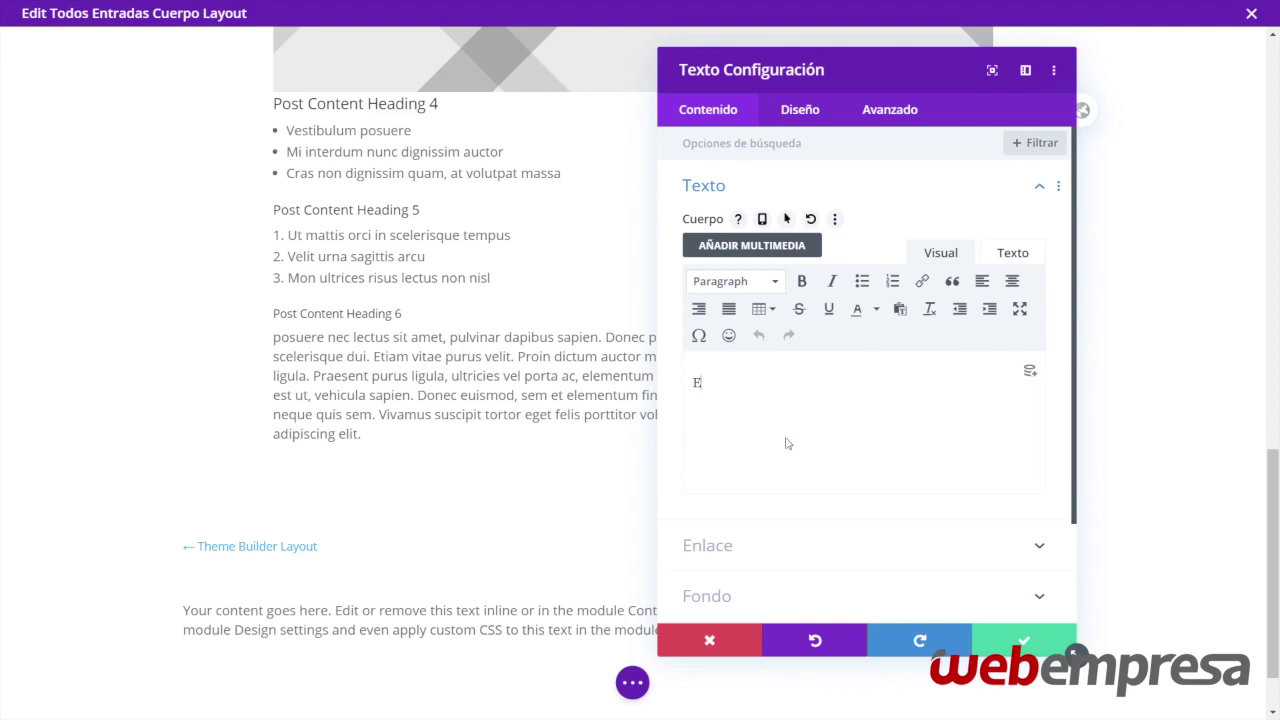
type("ntradas relacionadas")
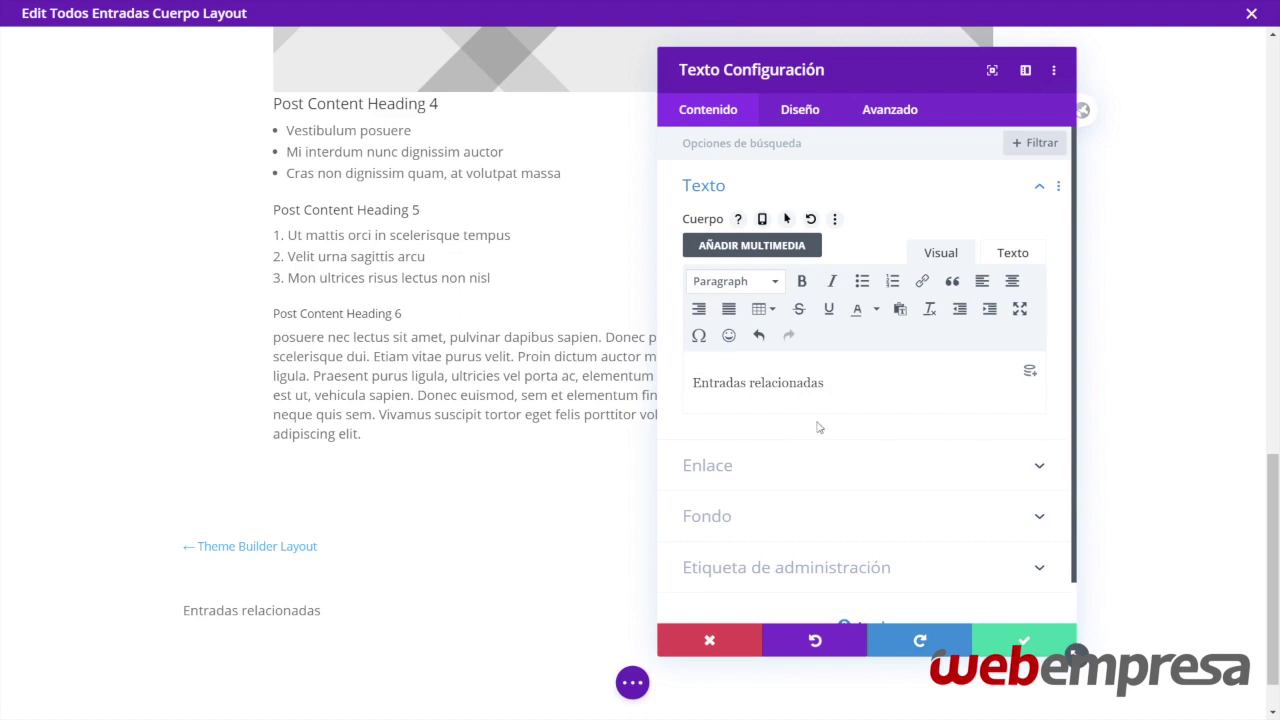
triple_click(797, 390)
left_click(748, 285)
left_click(740, 383)
left_click(994, 648)
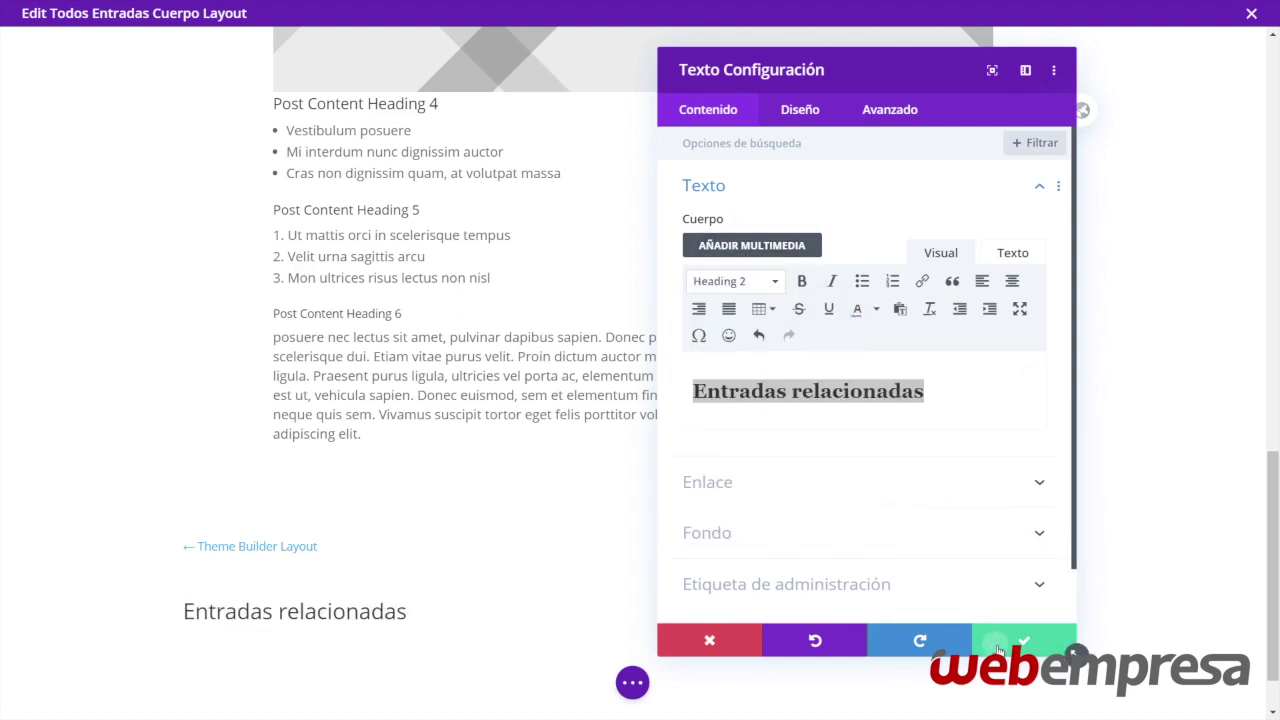
Add a single-column row below the Entradas relacionadas heading and insert a Blog module in it
scroll(519, 501, "down", 2)
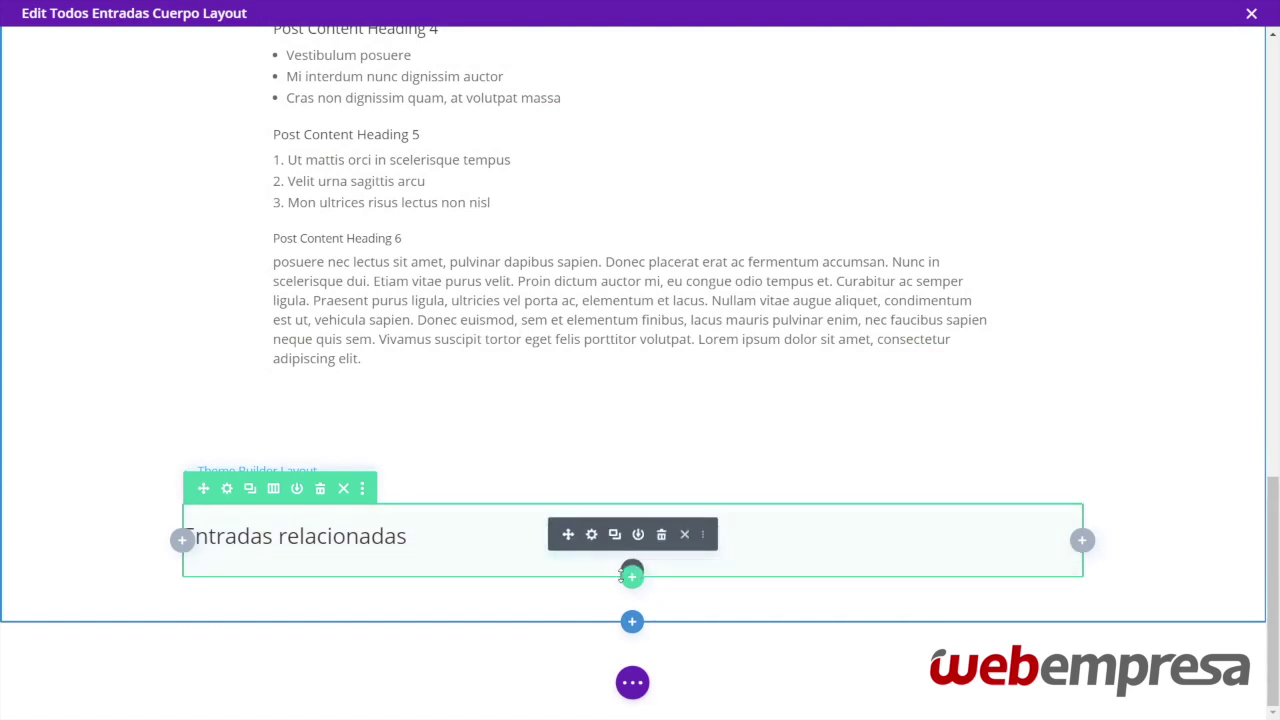
left_click(632, 578)
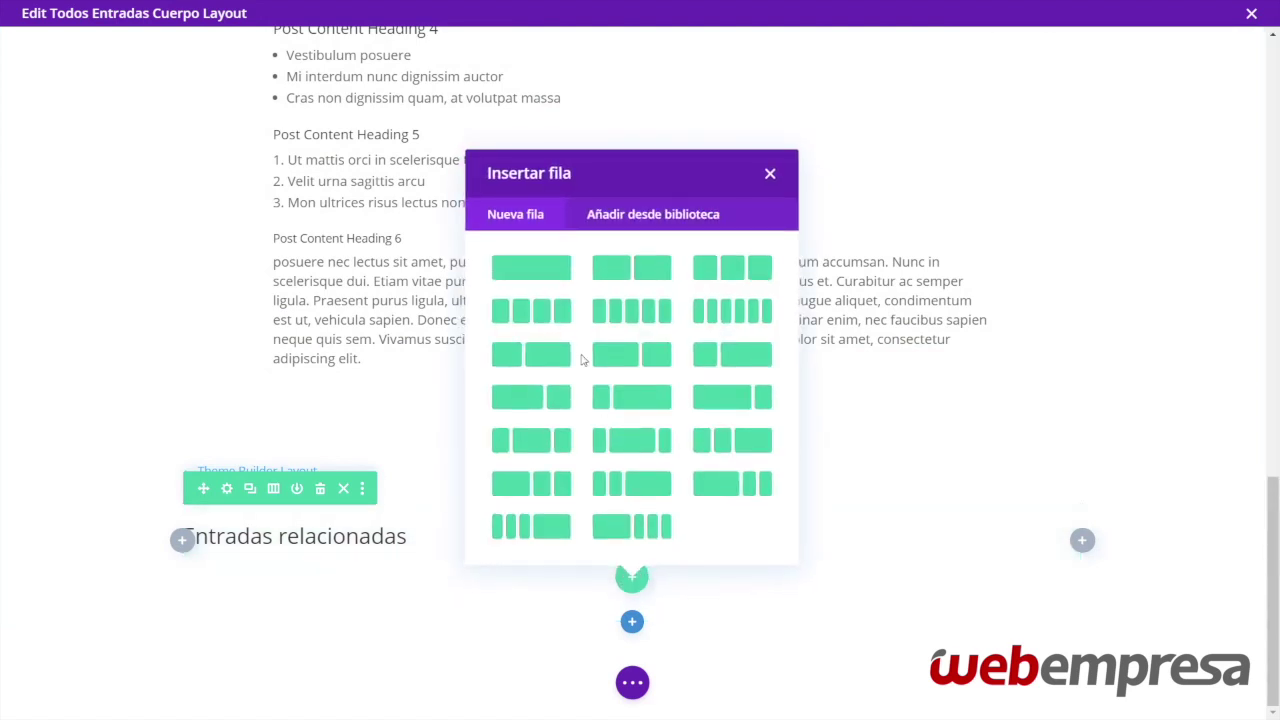
left_click(530, 270)
scroll(686, 394, "down", 3)
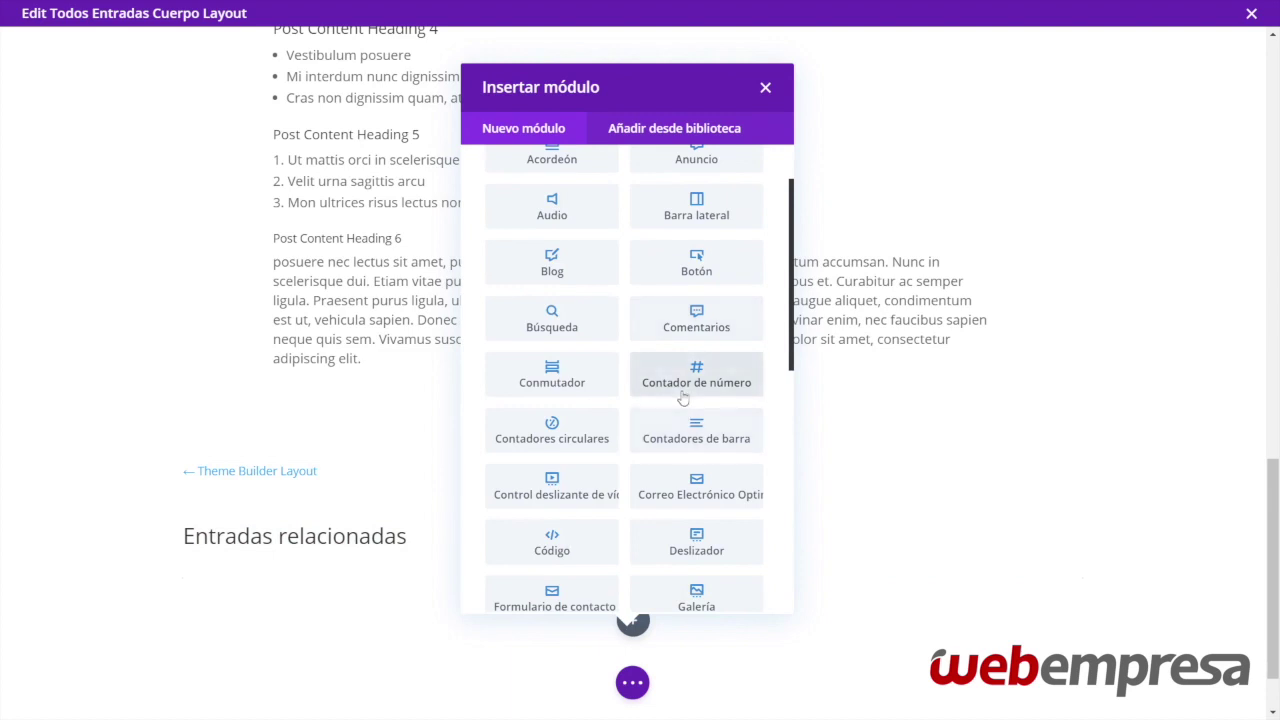
scroll(699, 285, "up", 2)
left_click(569, 284)
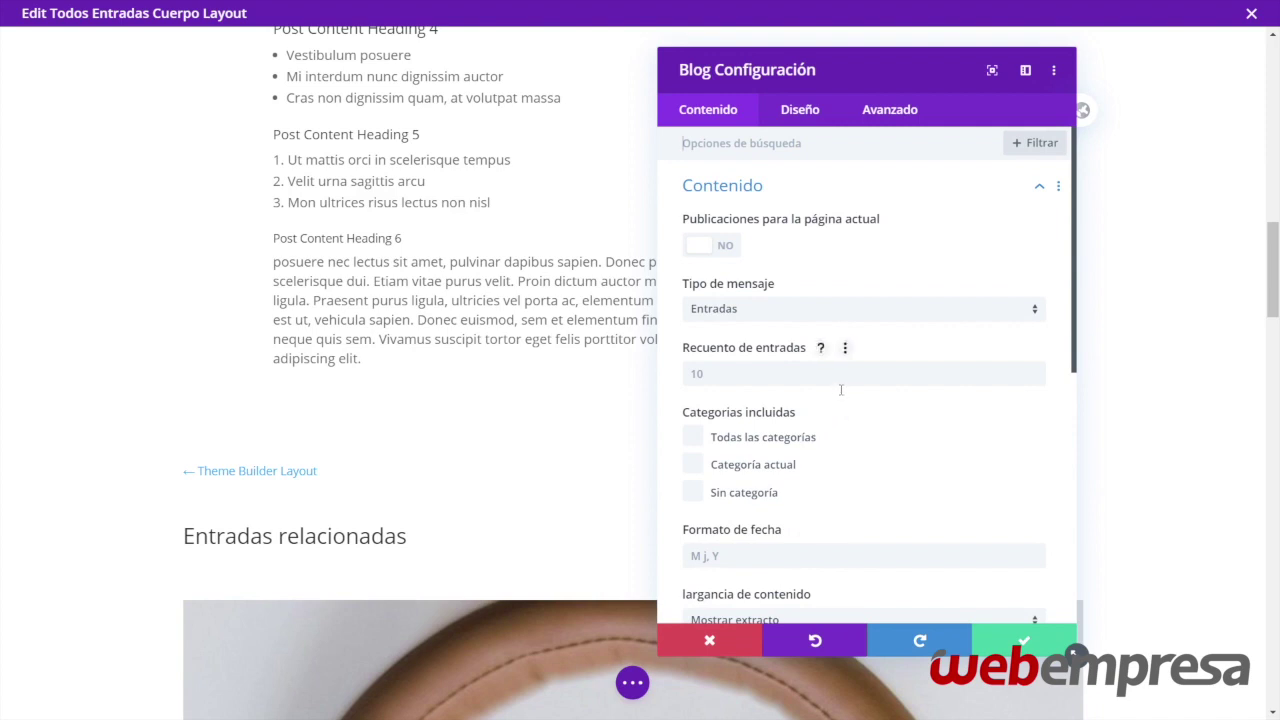
Set the Blog module's Recuento de entradas to 3 and include only Categoría actual
scroll(840, 388, "down", 1)
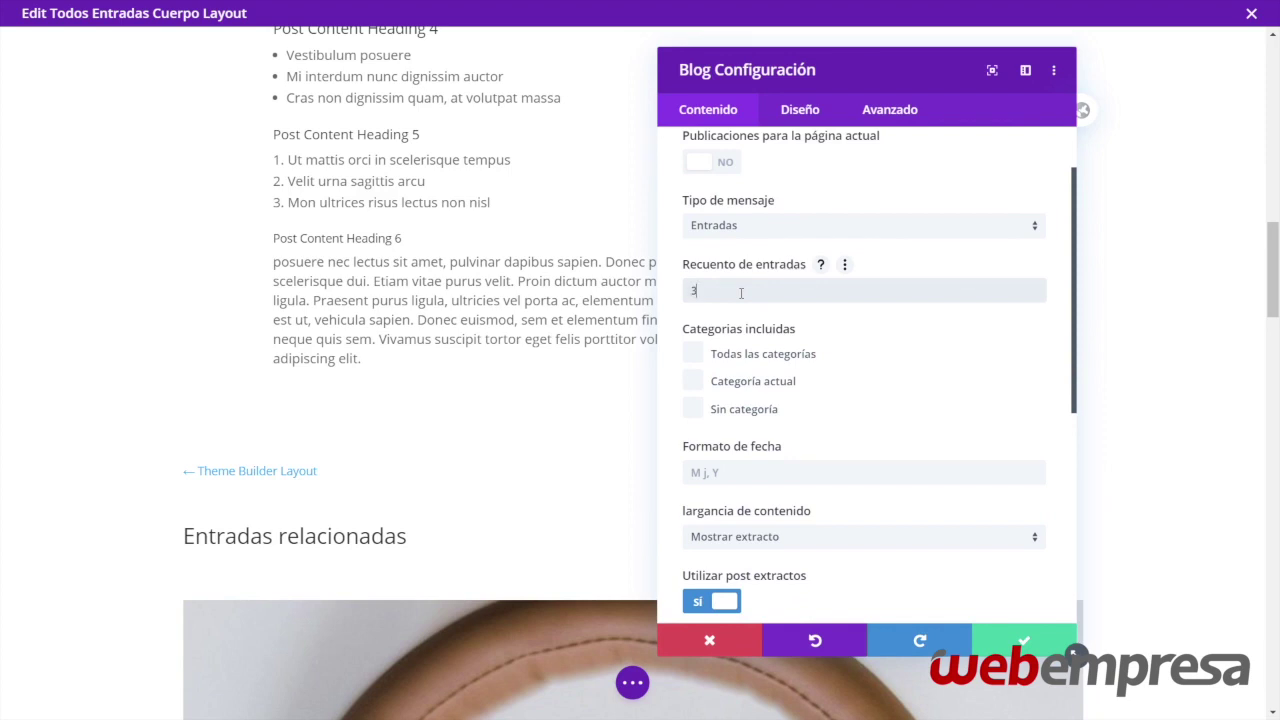
scroll(809, 310, "down", 1)
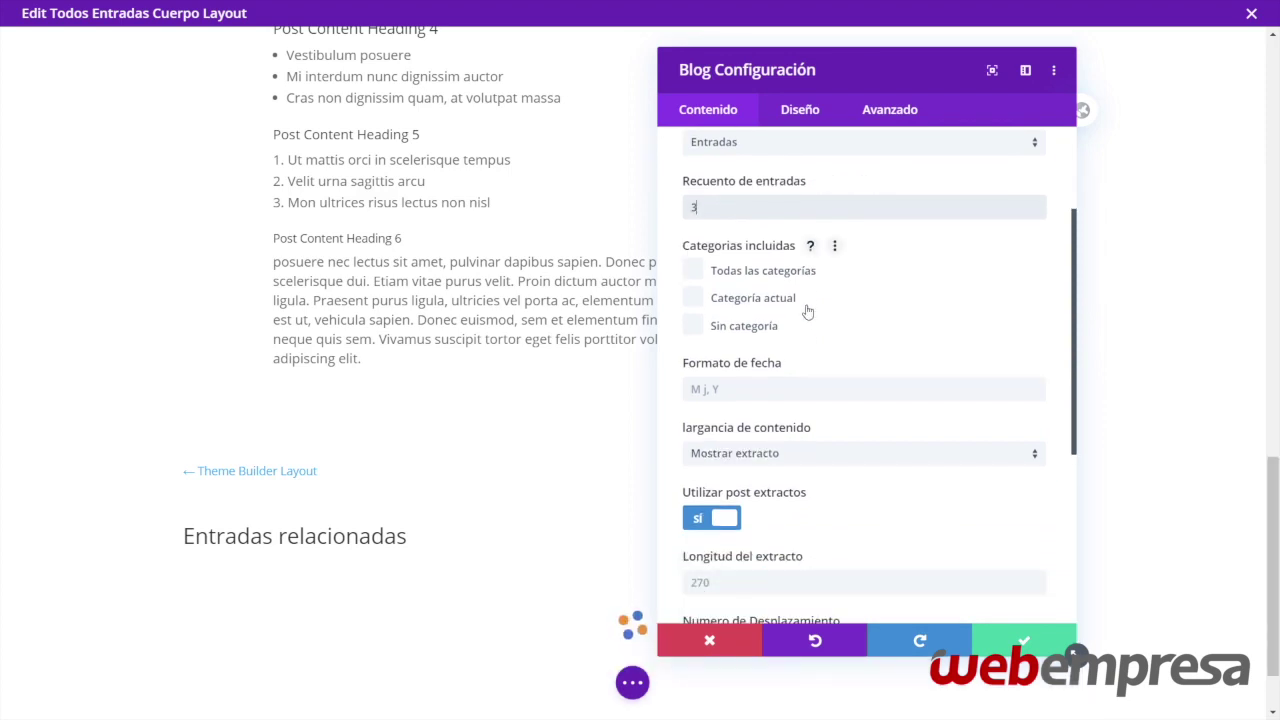
left_click(701, 299)
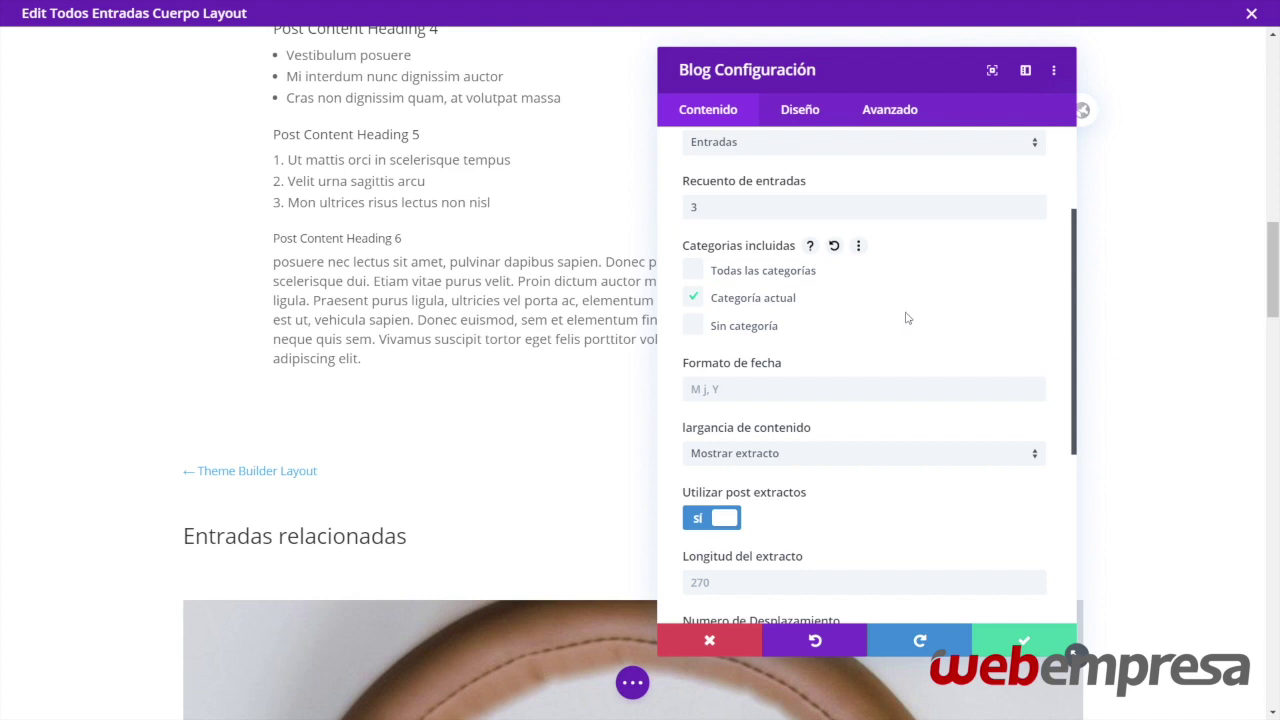
Turn off Mostrar autor, Mostrar fecha and Mostrar categorías in the Blog module's Elementos settings
scroll(907, 318, "down", 5)
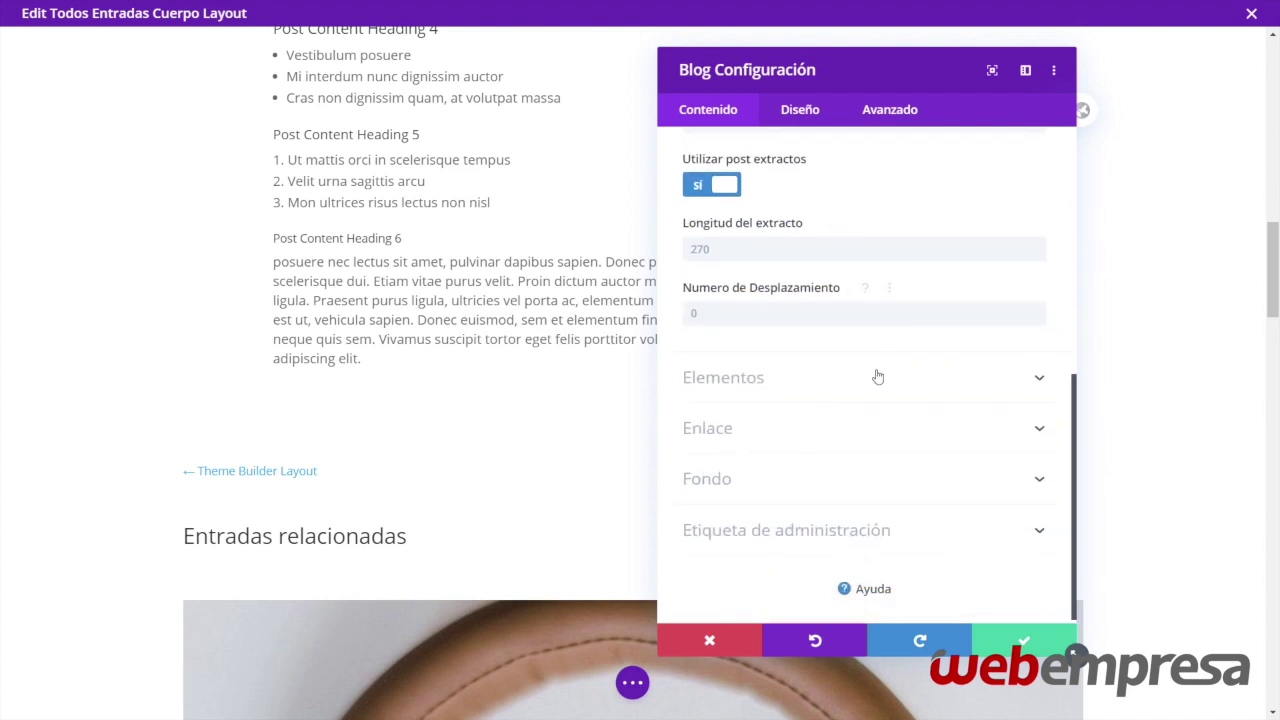
left_click(877, 379)
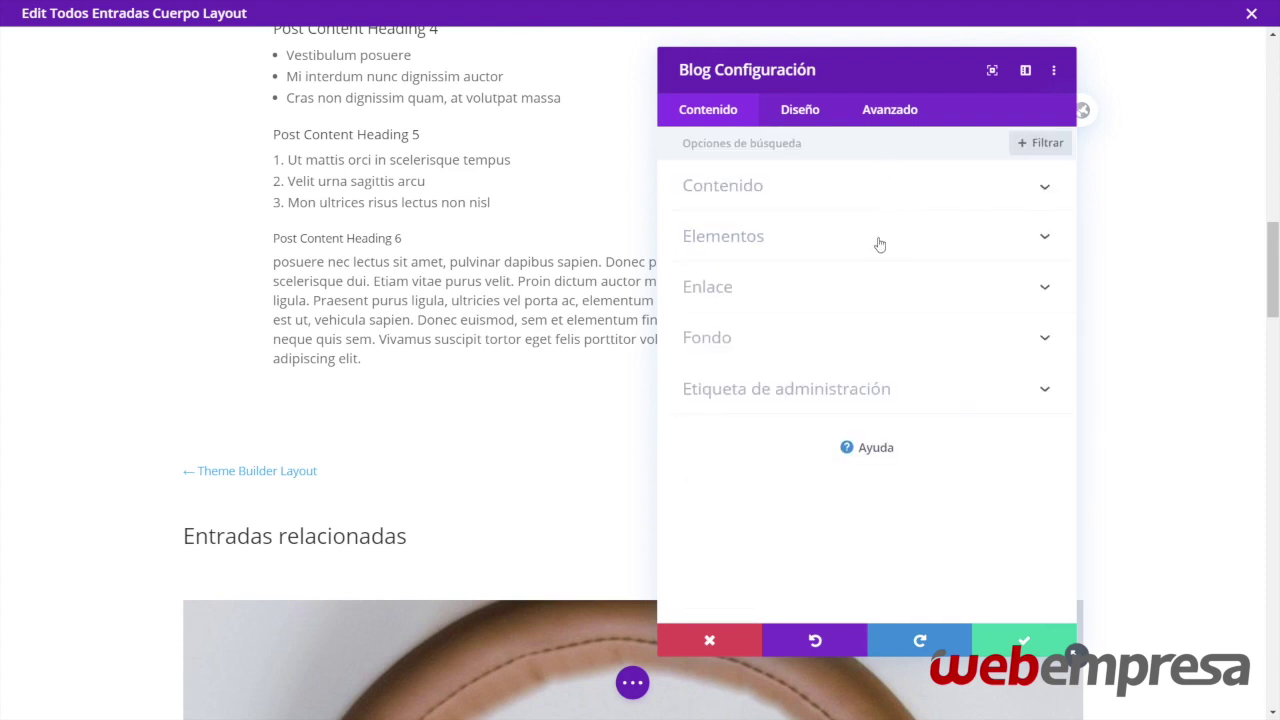
left_click(879, 244)
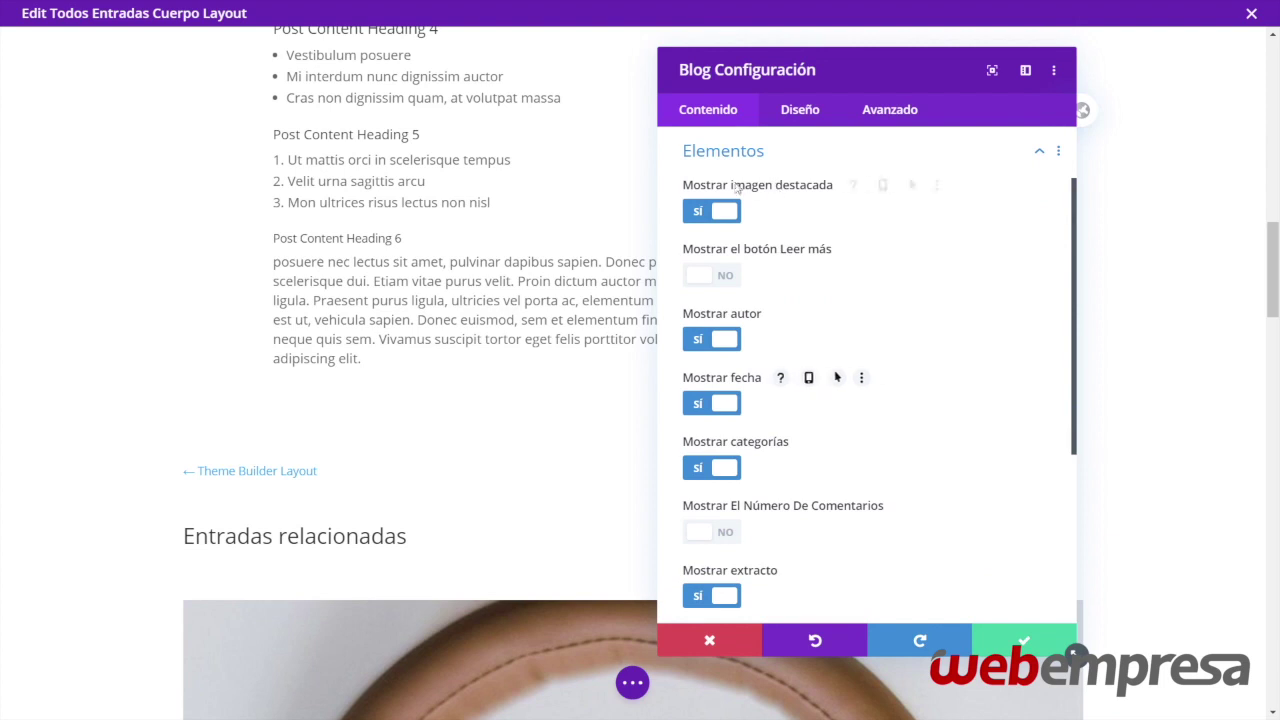
left_click(722, 340)
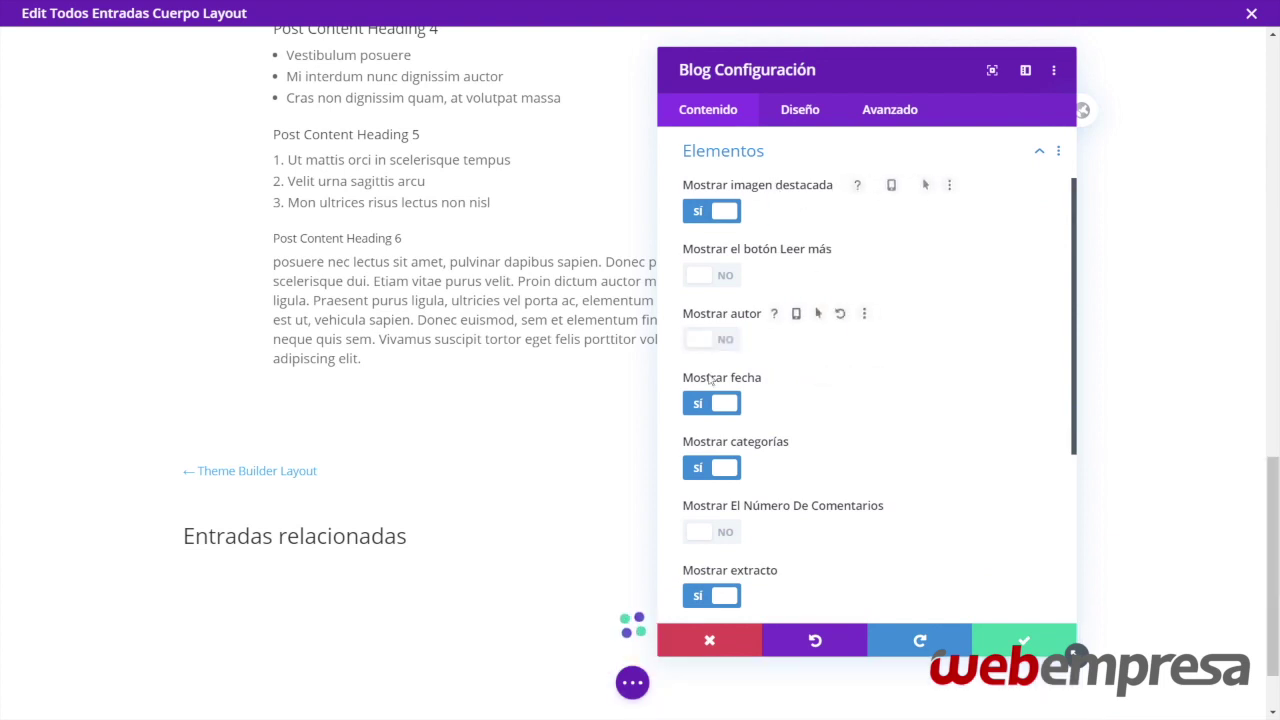
left_click(708, 404)
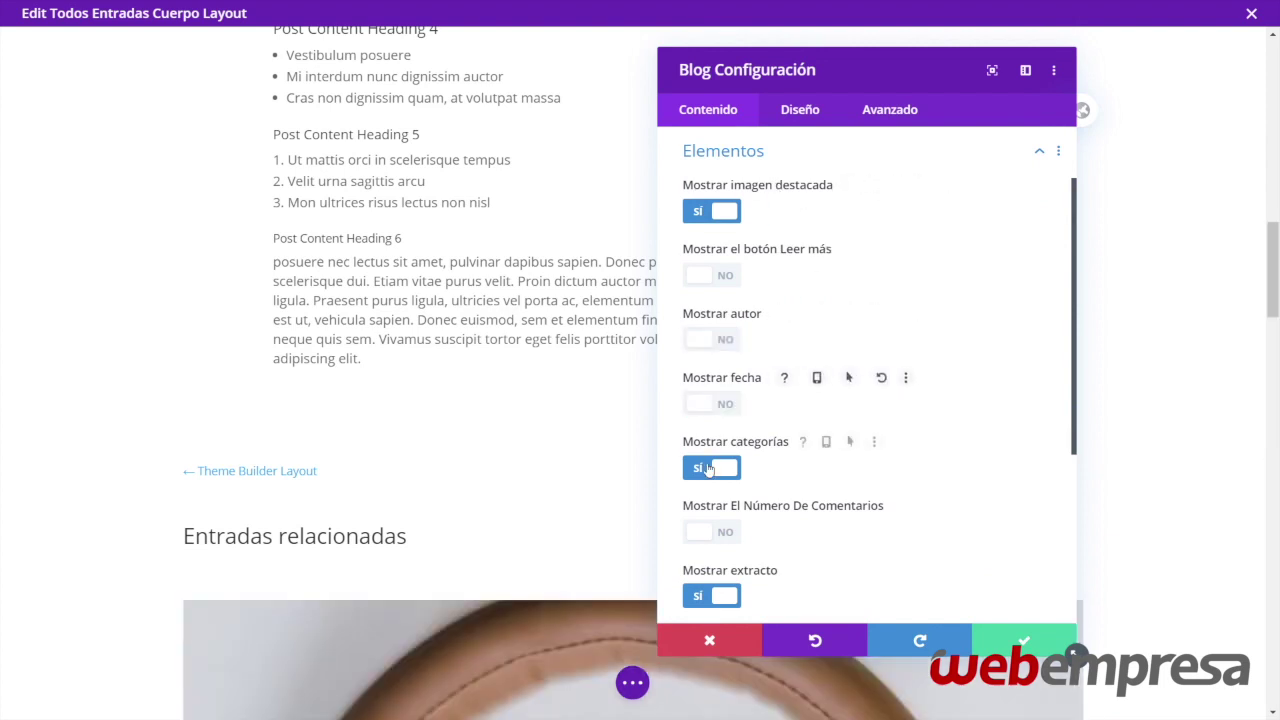
left_click(709, 467)
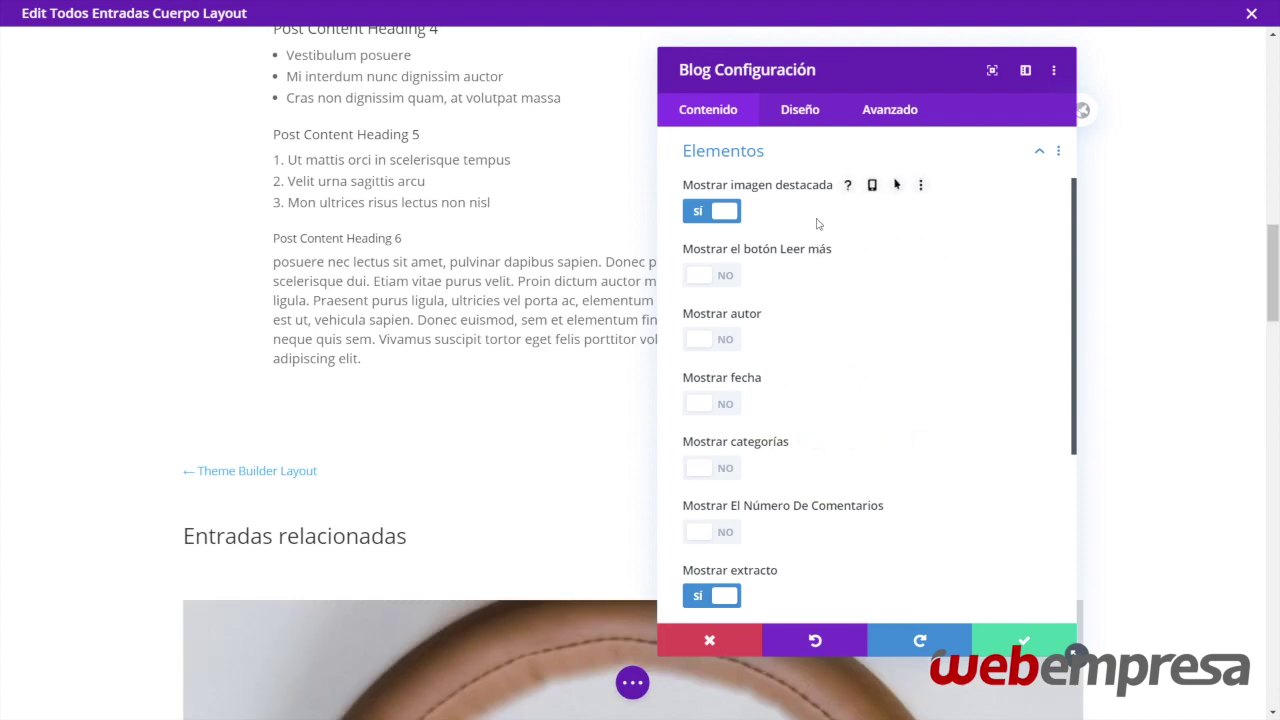
scroll(822, 240, "down", 2)
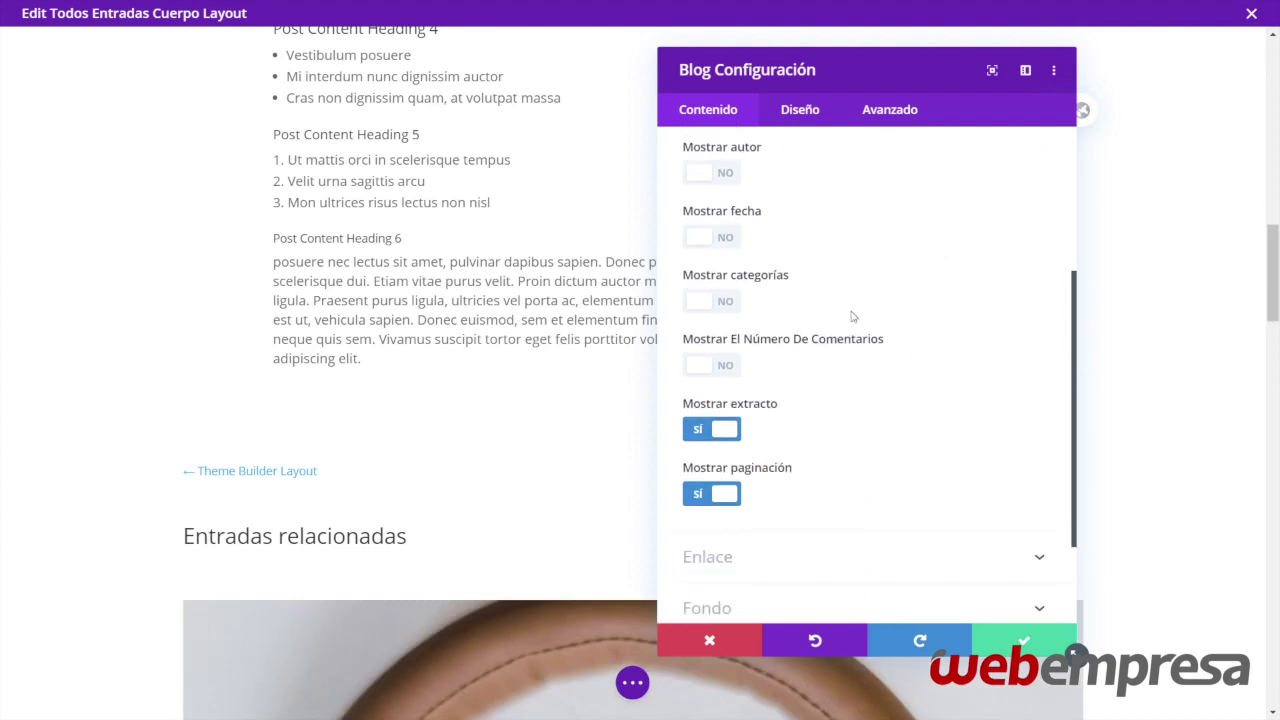
mouse_move(795, 406)
scroll(886, 406, "up", 5)
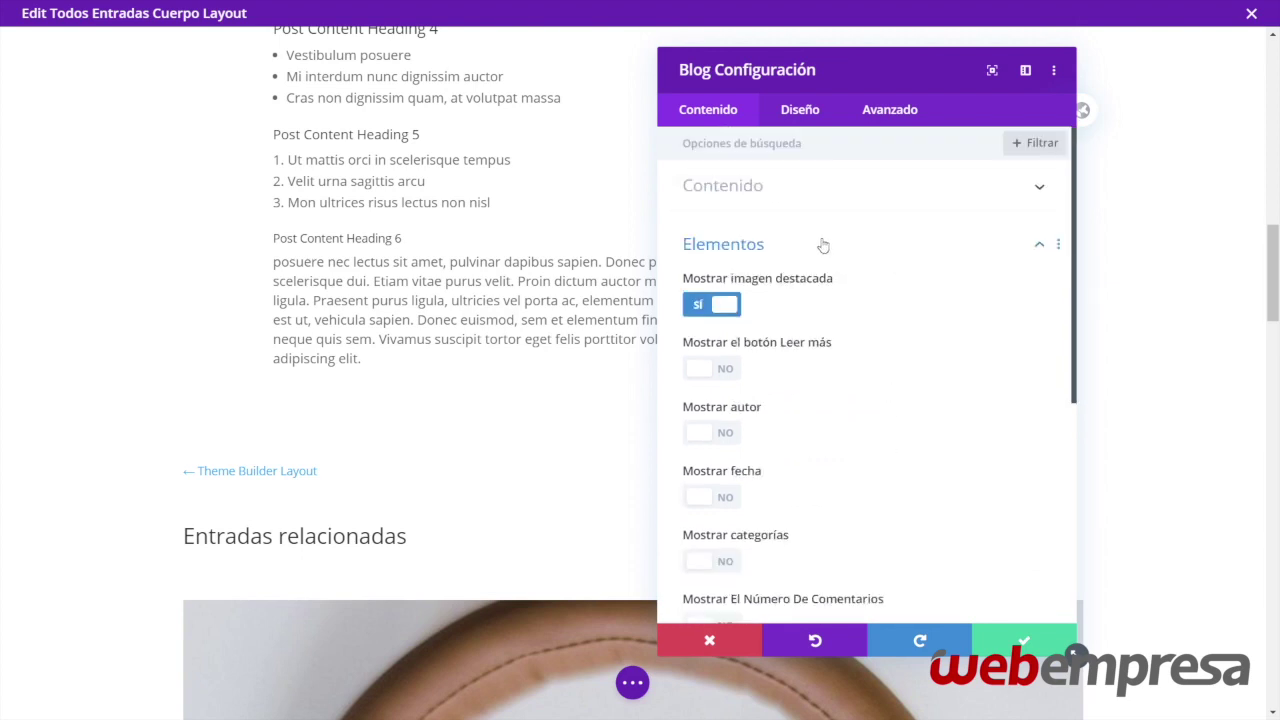
left_click(777, 255)
scroll(391, 386, "down", 3)
scroll(407, 364, "up", 1)
scroll(407, 364, "up", 3)
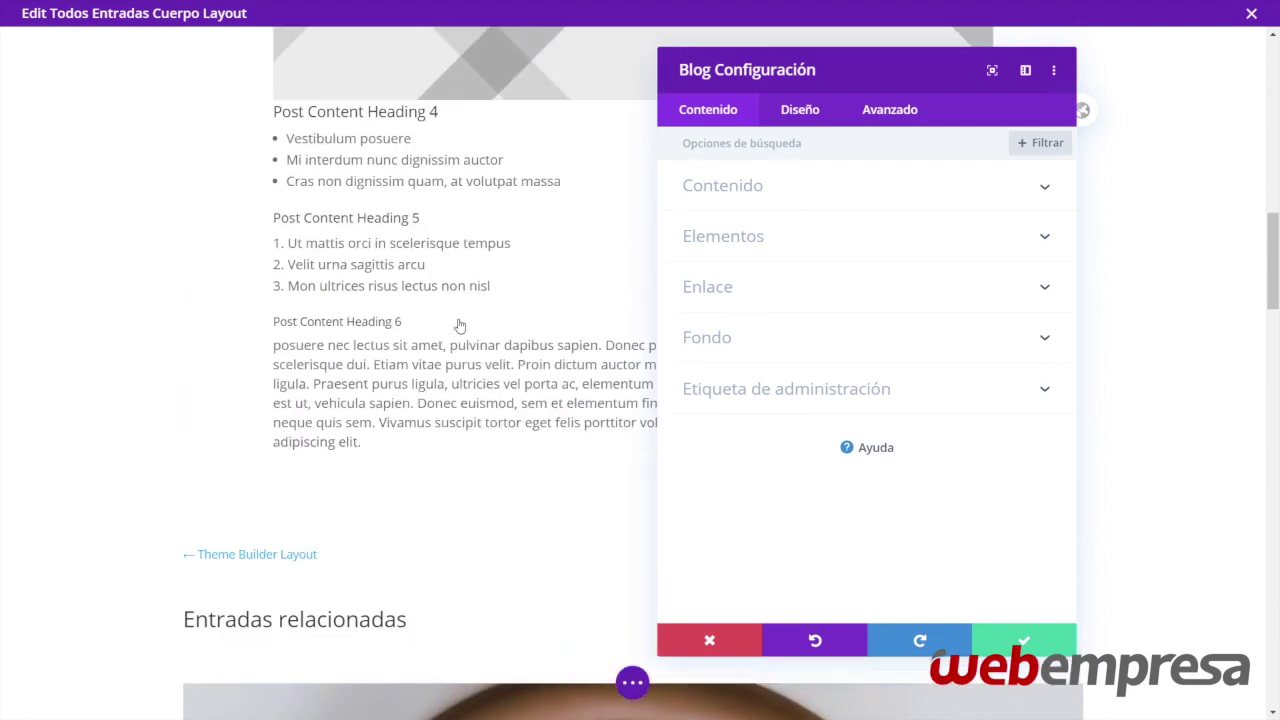
Change the Blog module's Diseño layout to Rejilla
left_click(800, 112)
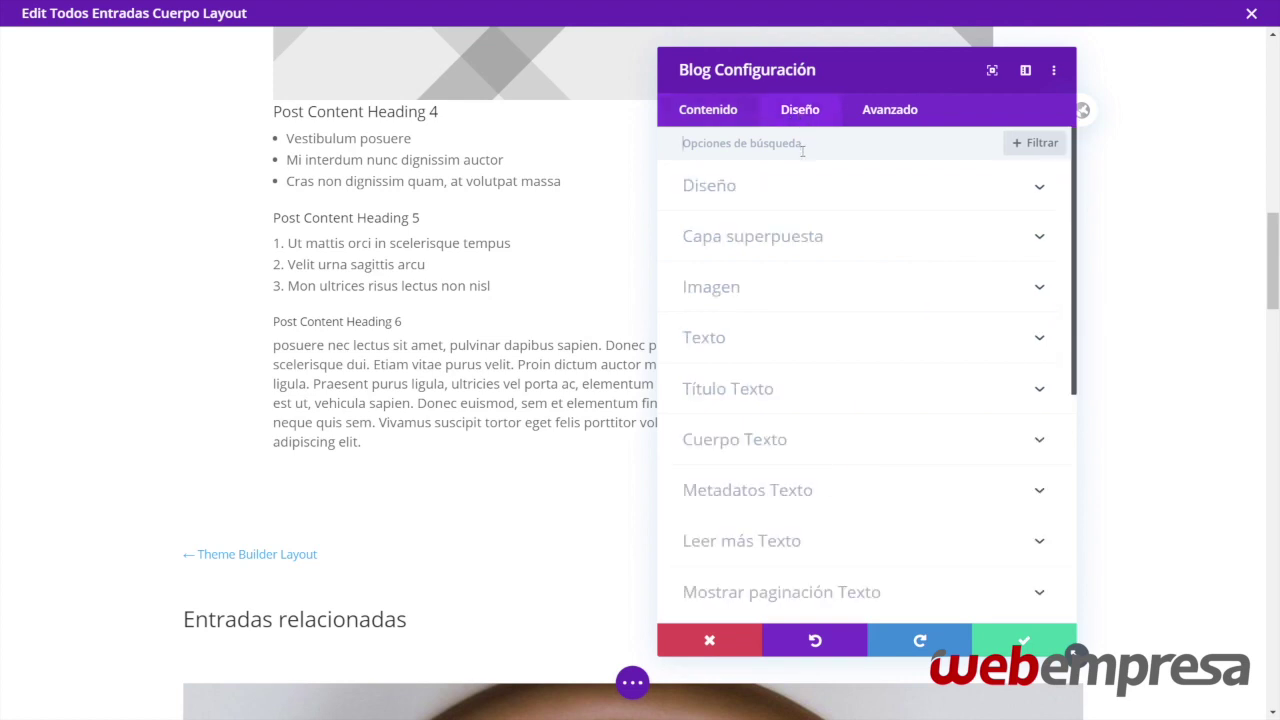
left_click(809, 200)
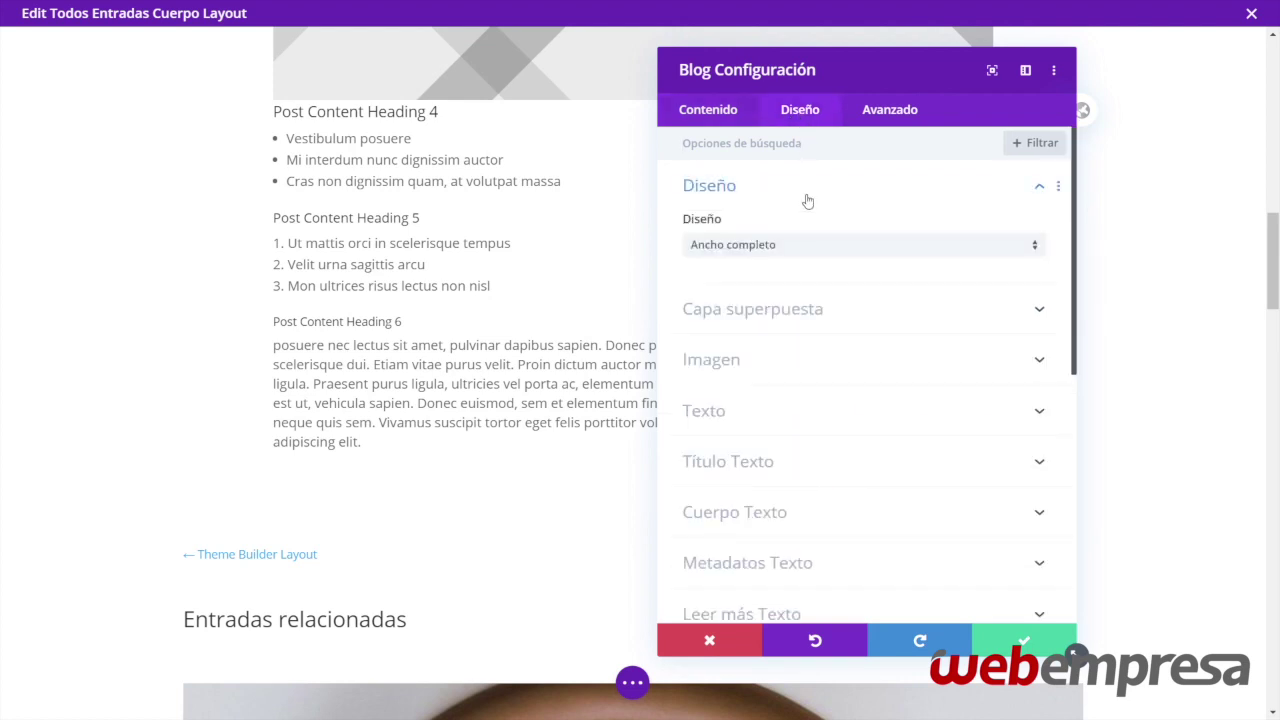
left_click(768, 251)
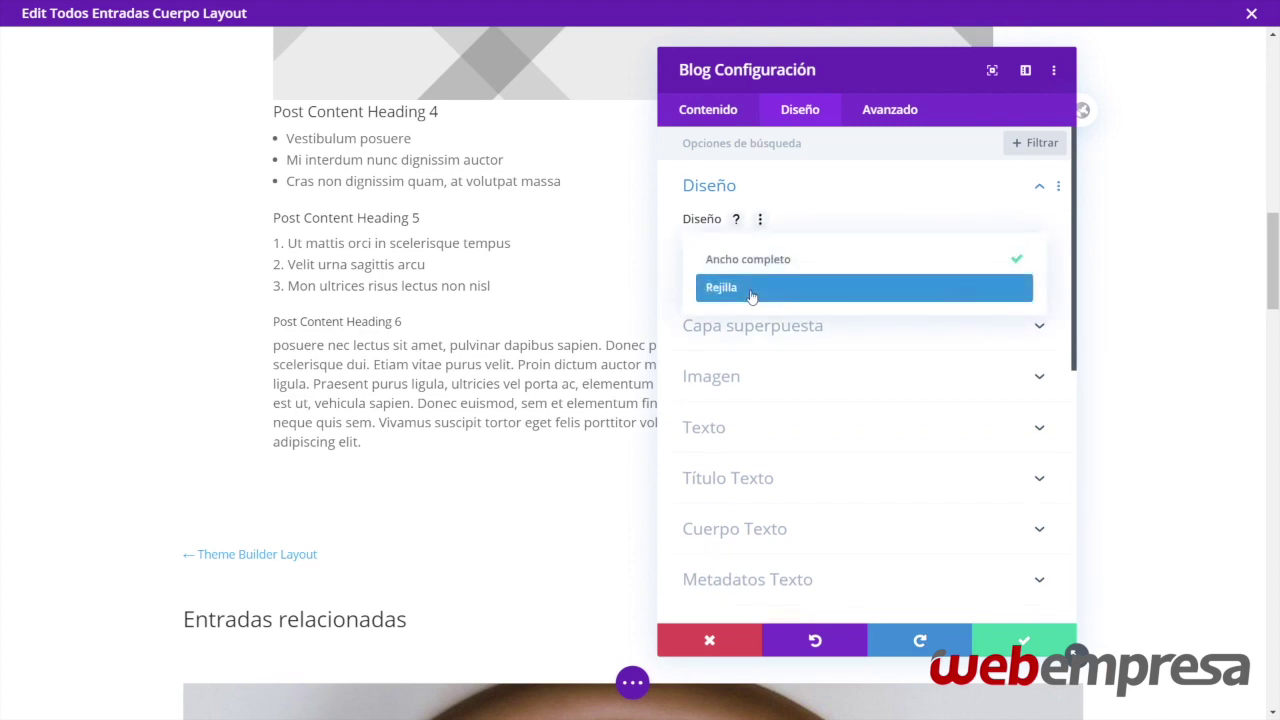
left_click(751, 292)
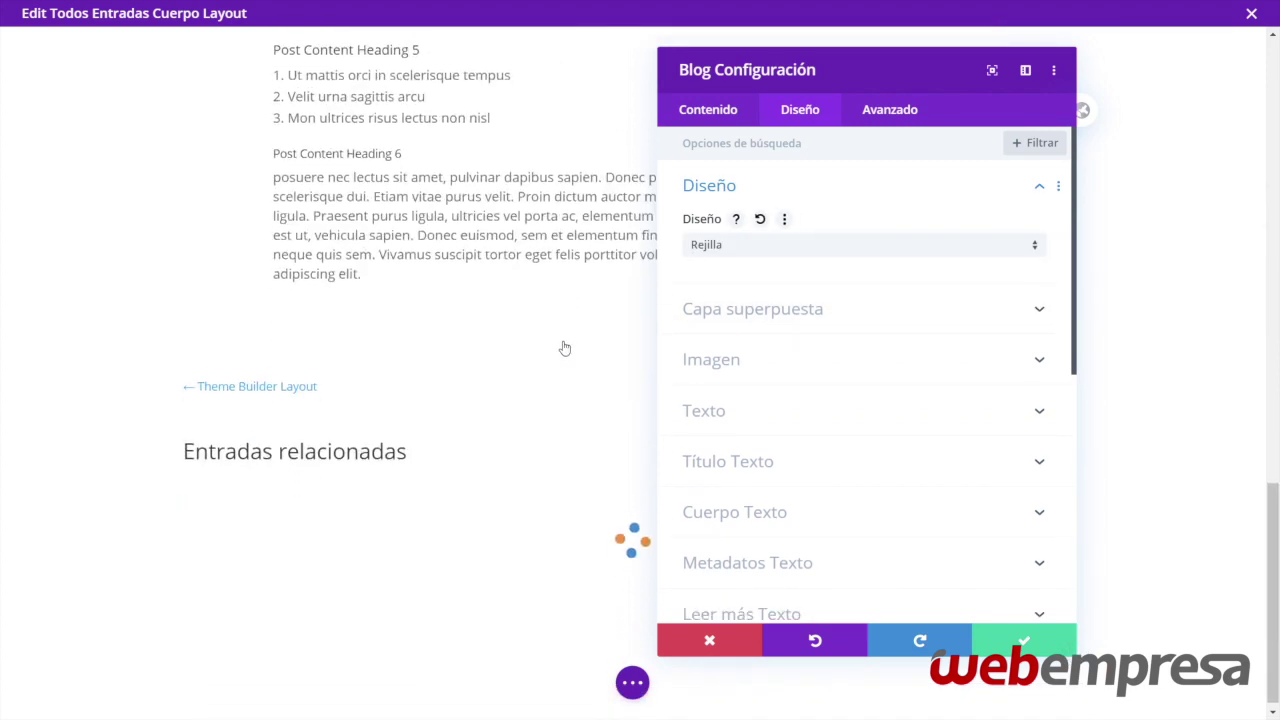
scroll(556, 385, "down", 1)
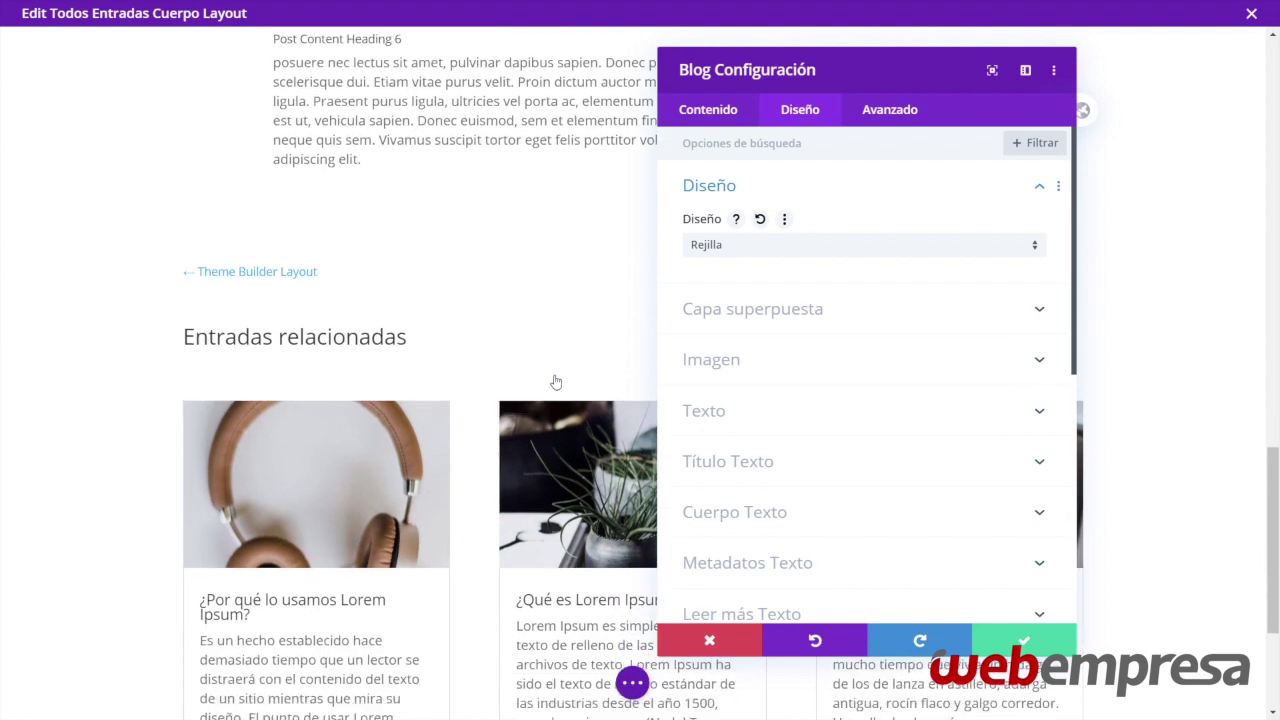
scroll(556, 383, "down", 1)
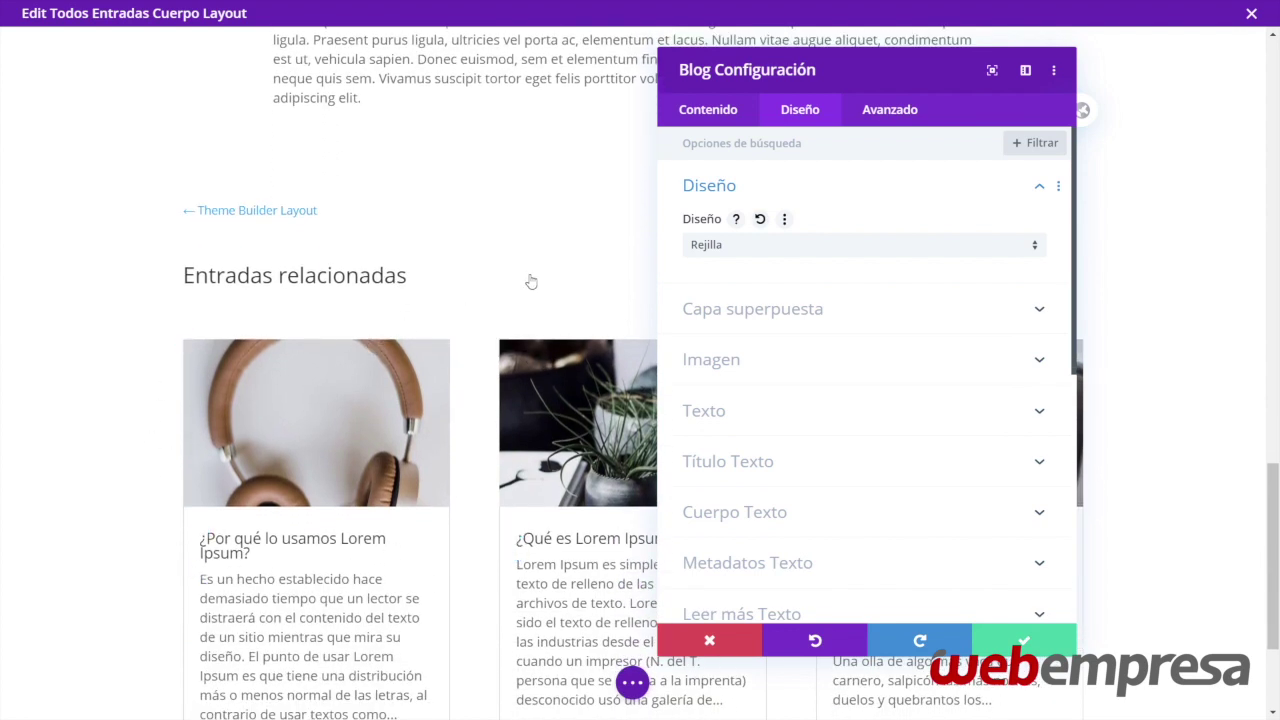
scroll(531, 281, "down", 2)
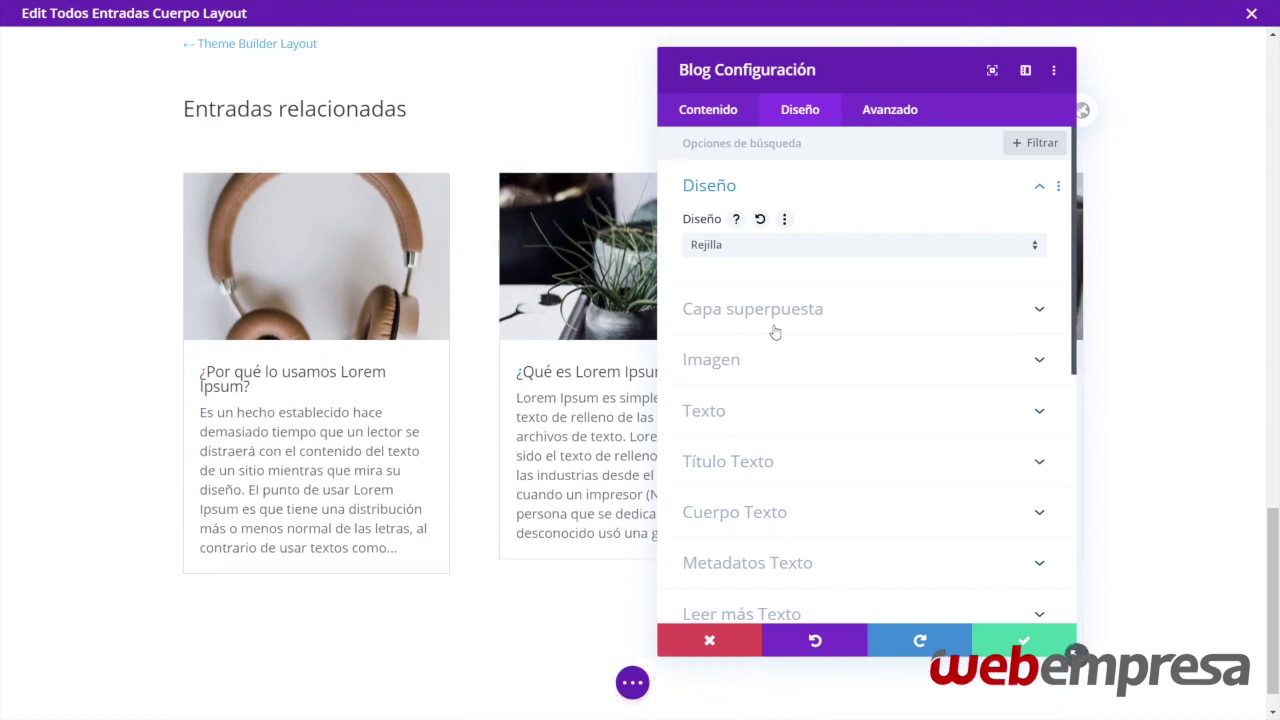
Apply the first Sombra de la caja preset, a soft shadow on all sides, to the related post cards
scroll(849, 332, "down", 1)
scroll(849, 332, "up", 2)
scroll(851, 332, "down", 5)
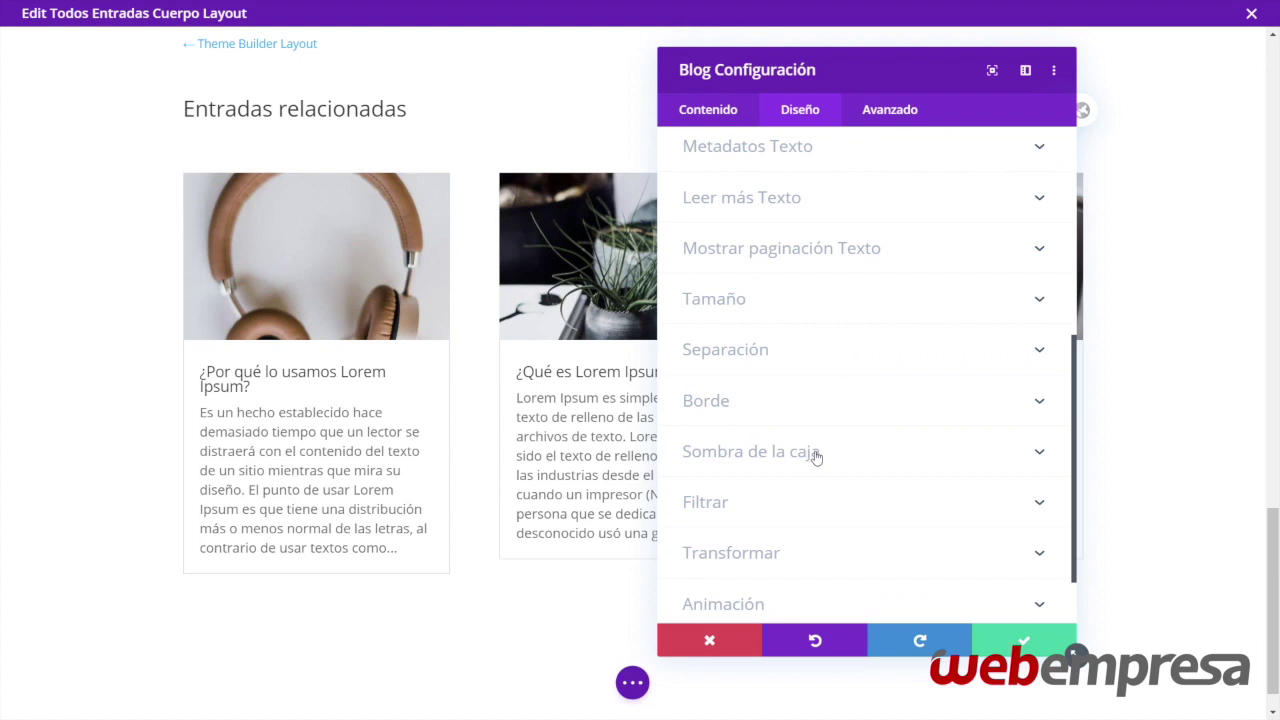
left_click(815, 455)
left_click(838, 290)
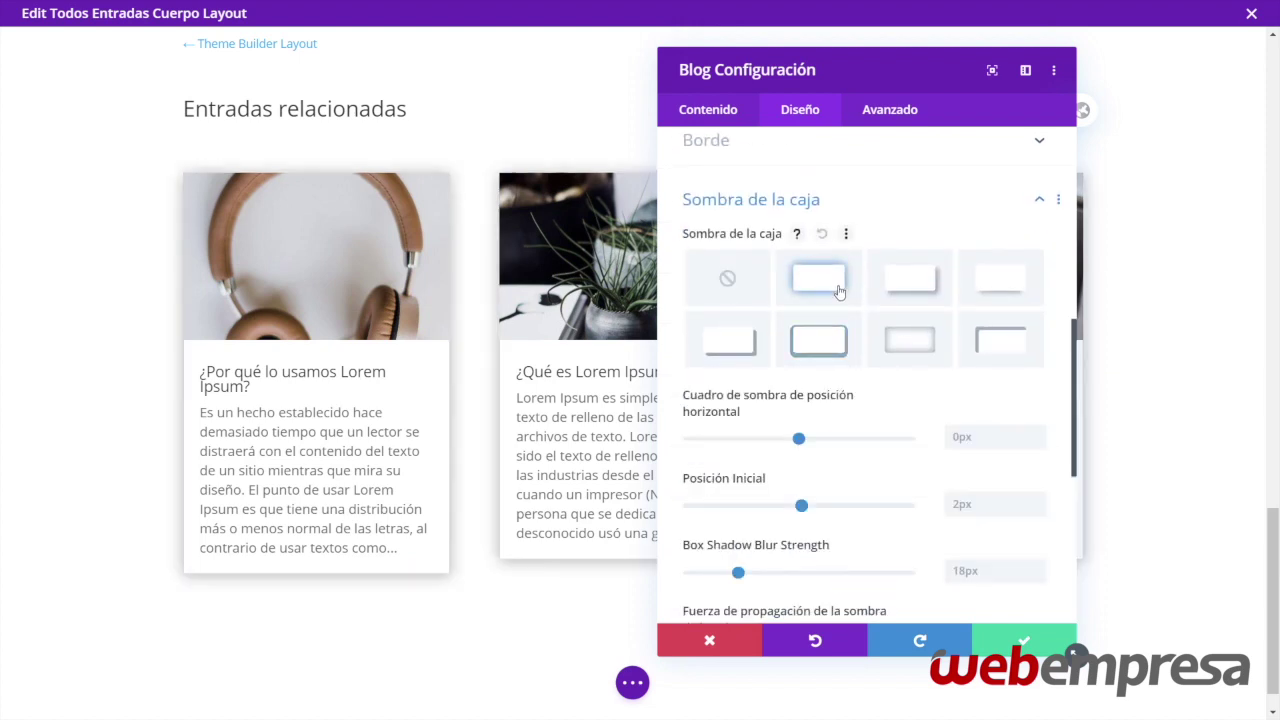
Round all four corners of the related post cards in the Borde settings and save the Blog module
left_click(839, 148)
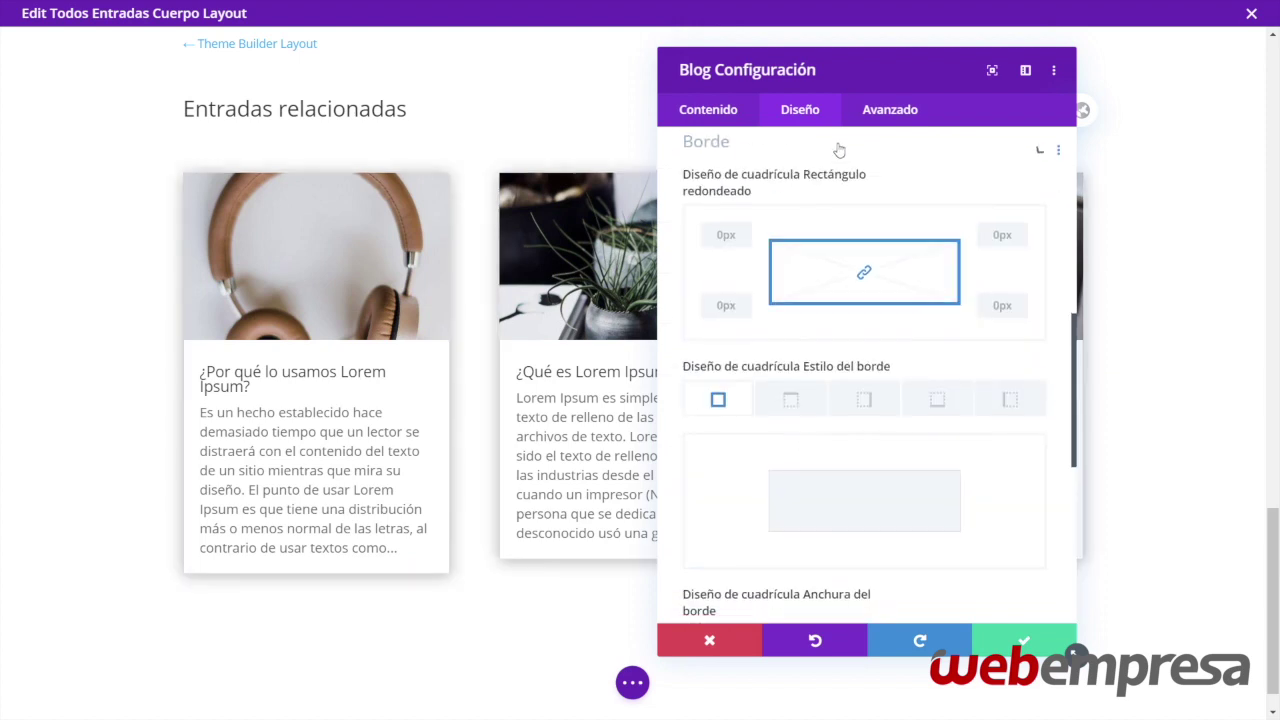
left_click_drag(748, 247, 744, 244)
left_click(744, 252)
left_click(1015, 641)
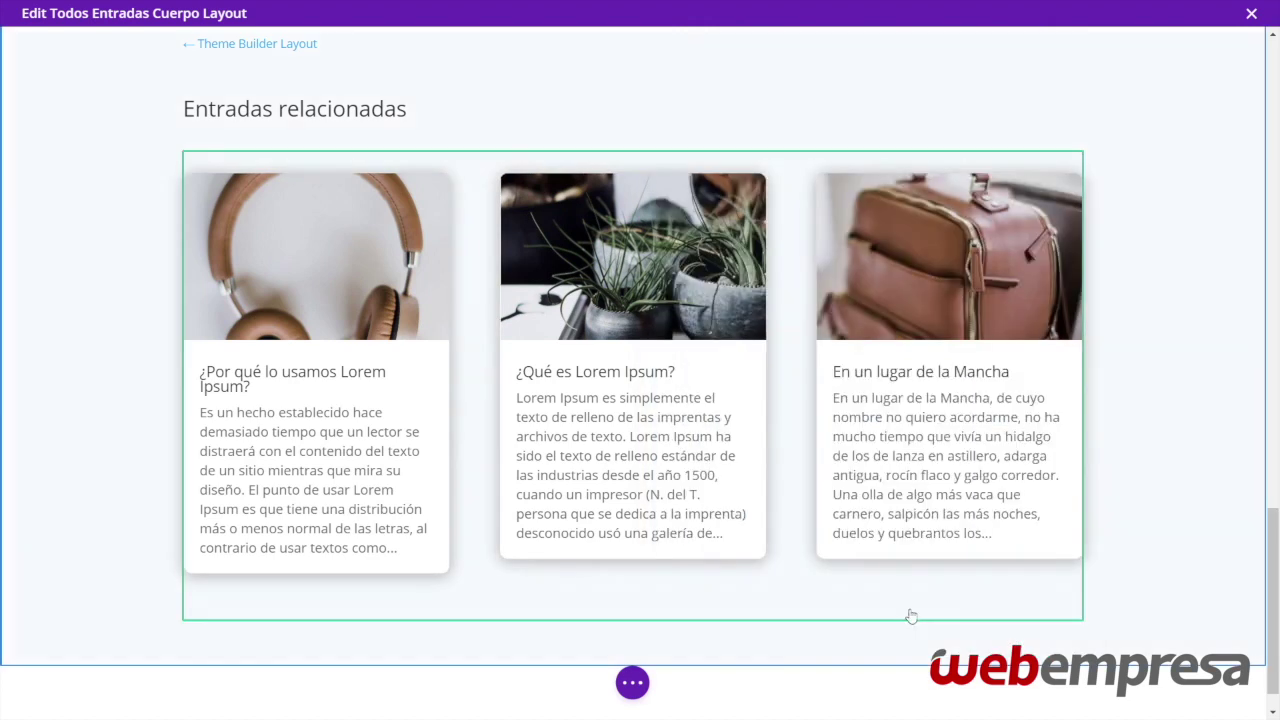
Add a single-column row below the related posts grid and insert a Comentarios module in it
scroll(763, 380, "down", 1)
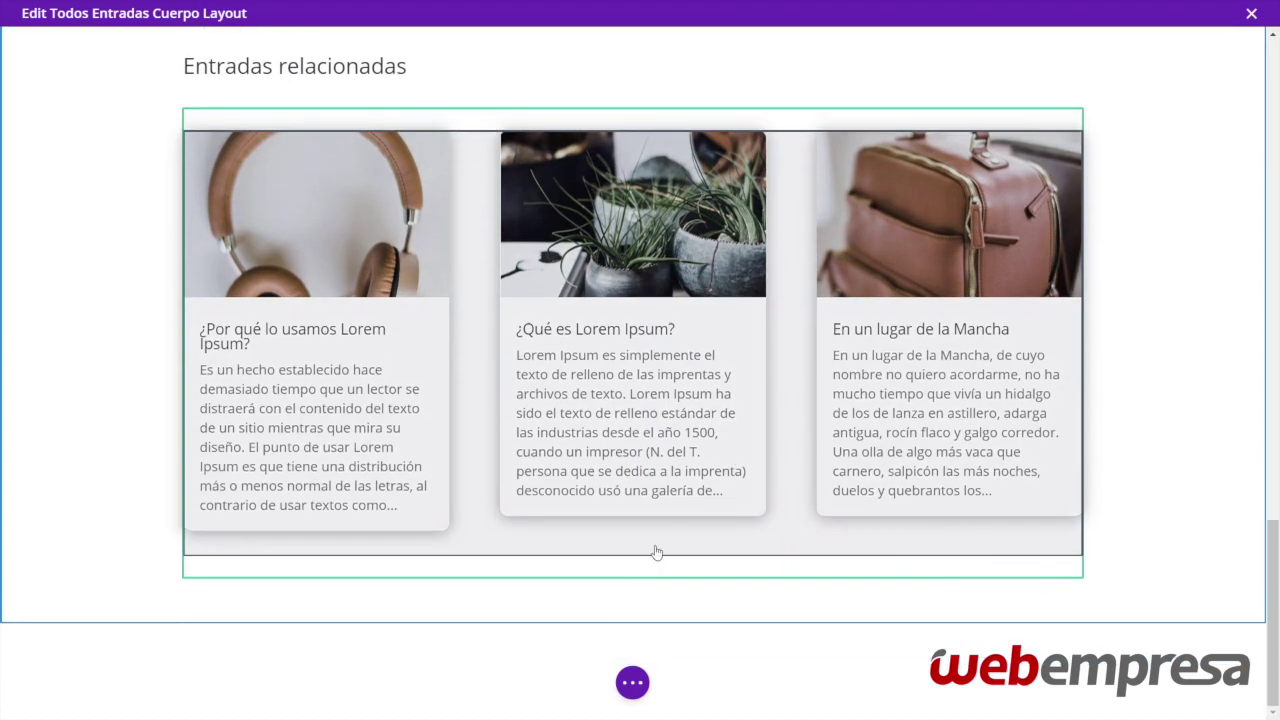
left_click(629, 584)
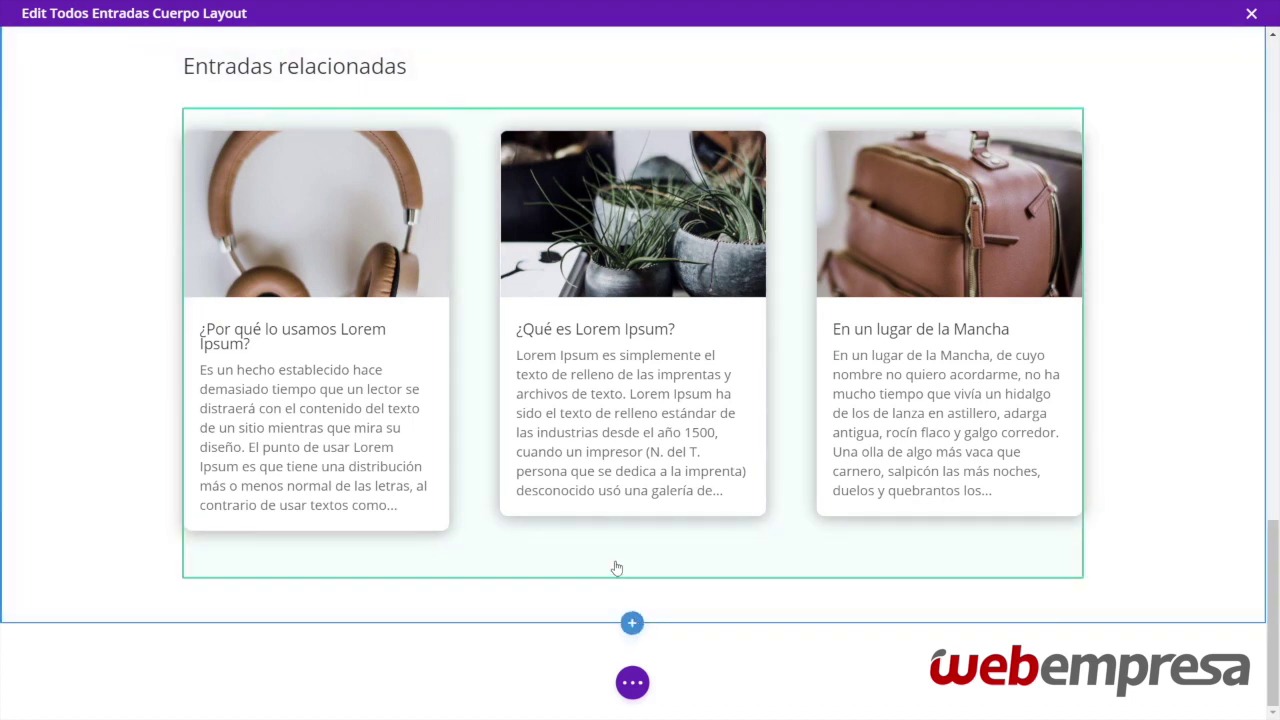
left_click(632, 578)
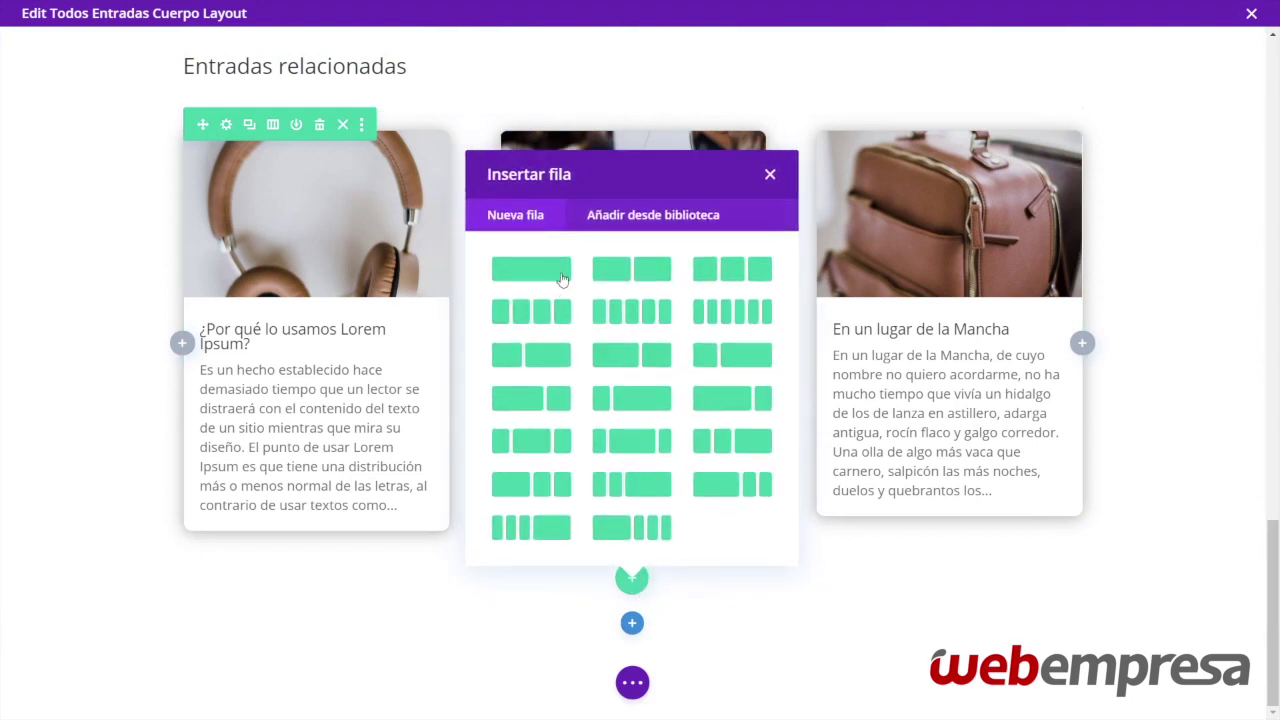
left_click(531, 269)
left_click(636, 626)
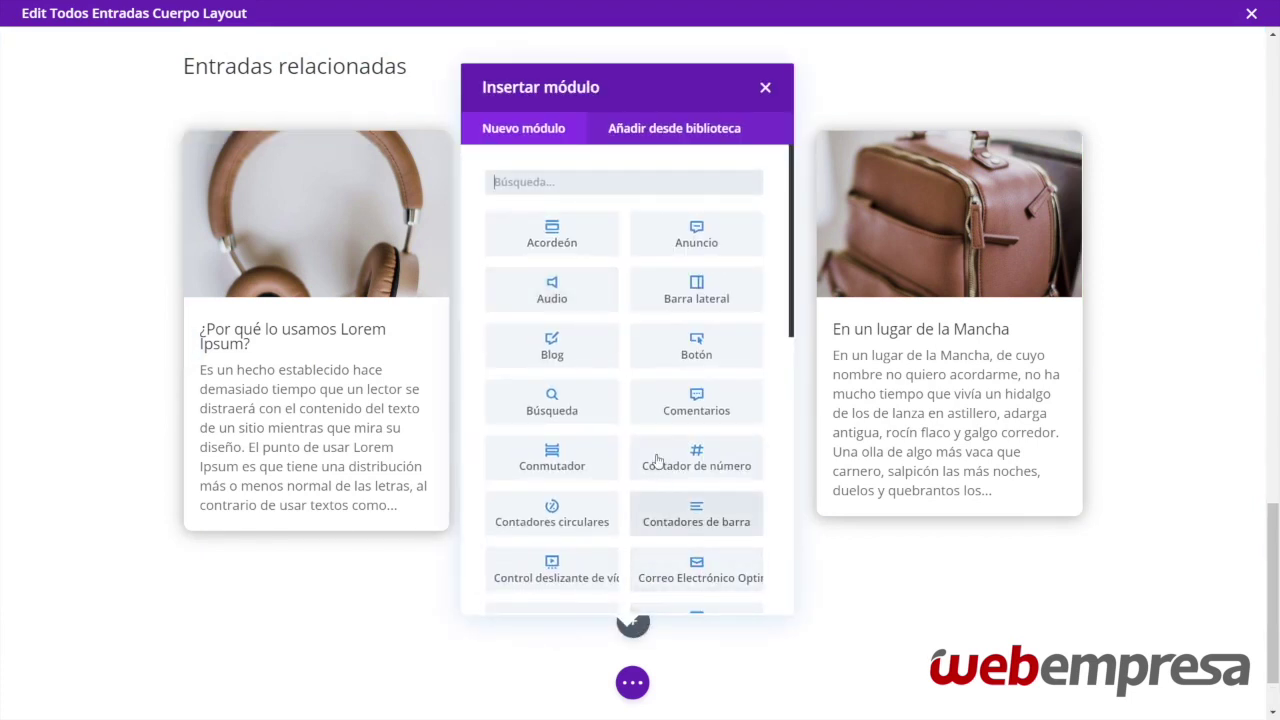
left_click(694, 408)
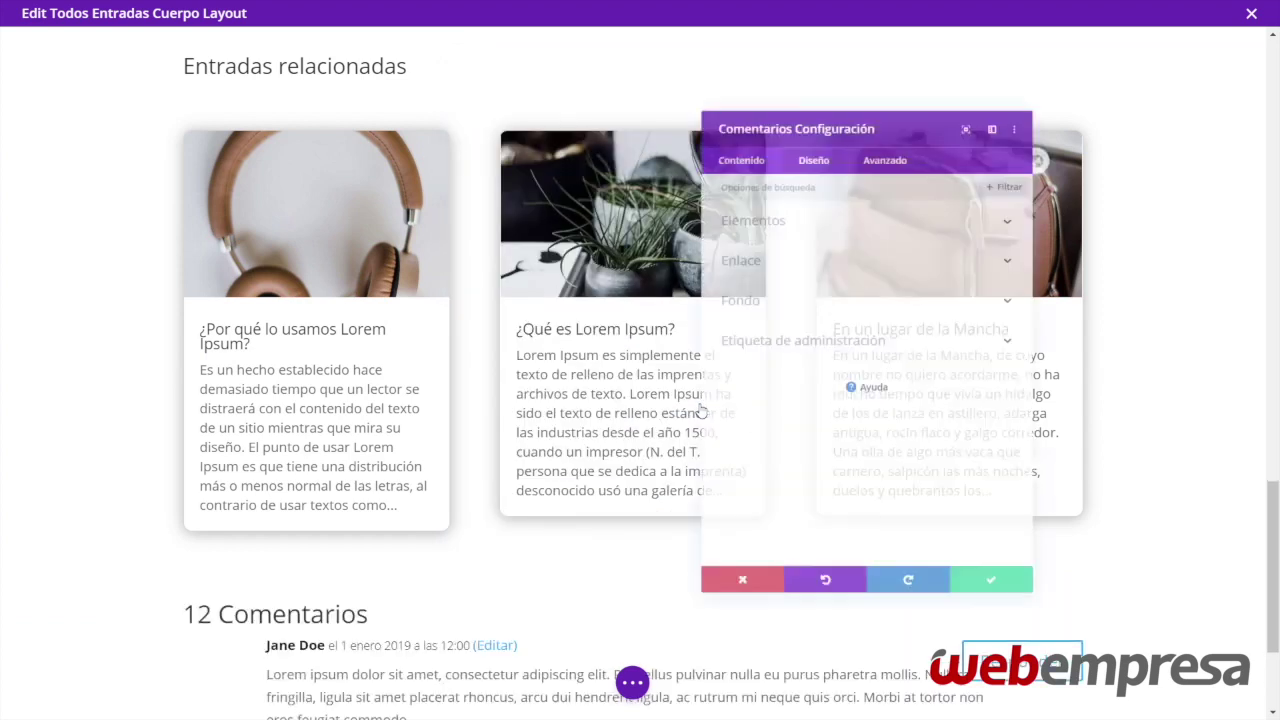
Check the Comentarios module's Elementos options and save the module with avatar, reply button and comment count enabled
scroll(585, 438, "down", 2)
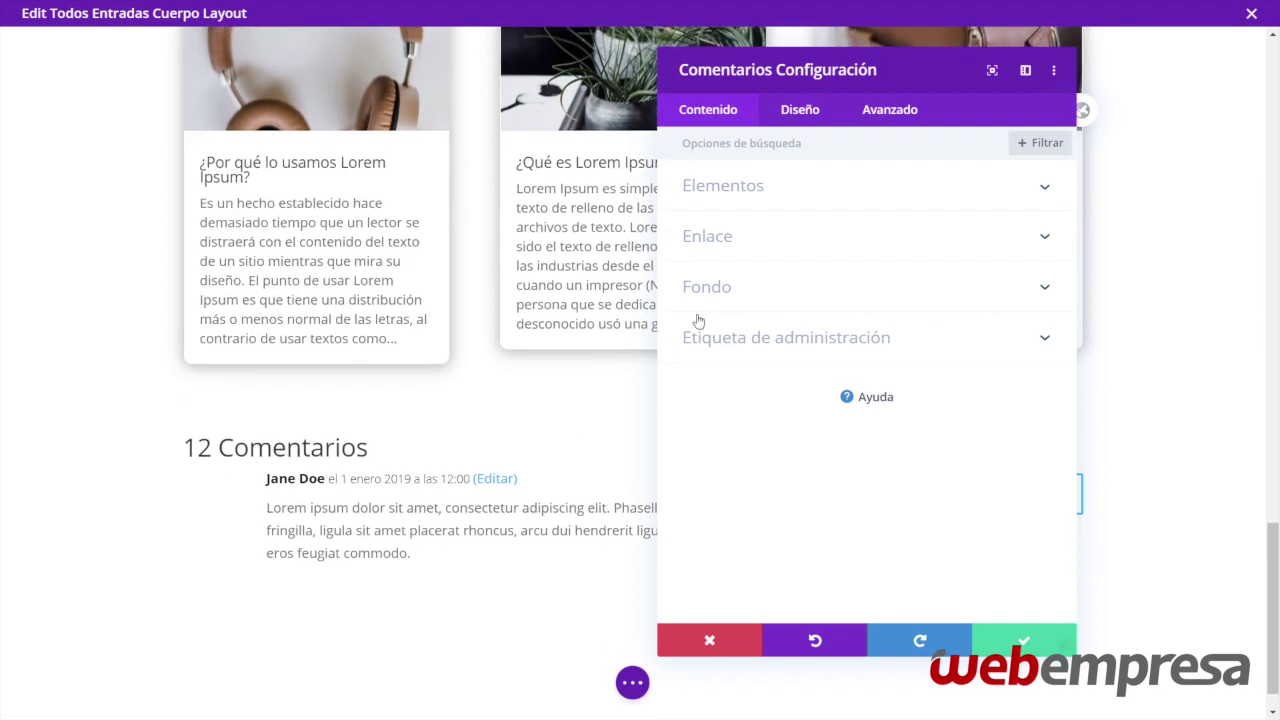
left_click(830, 197)
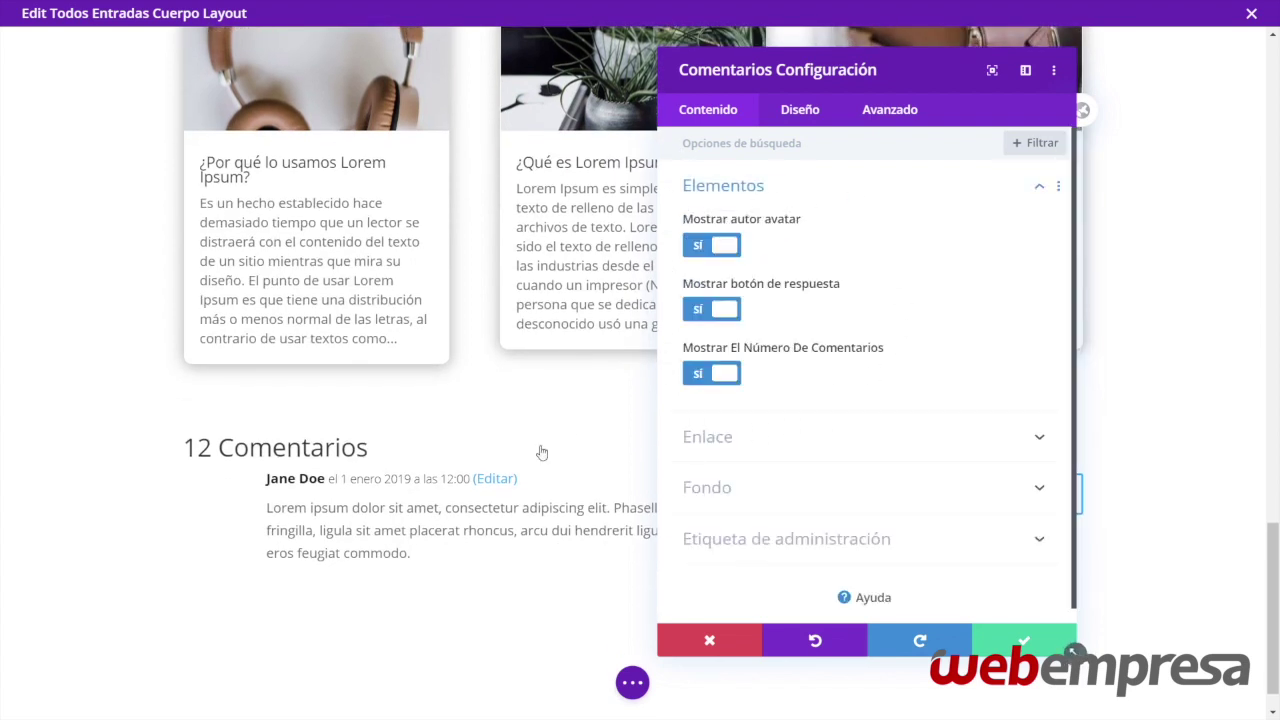
left_click(1015, 643)
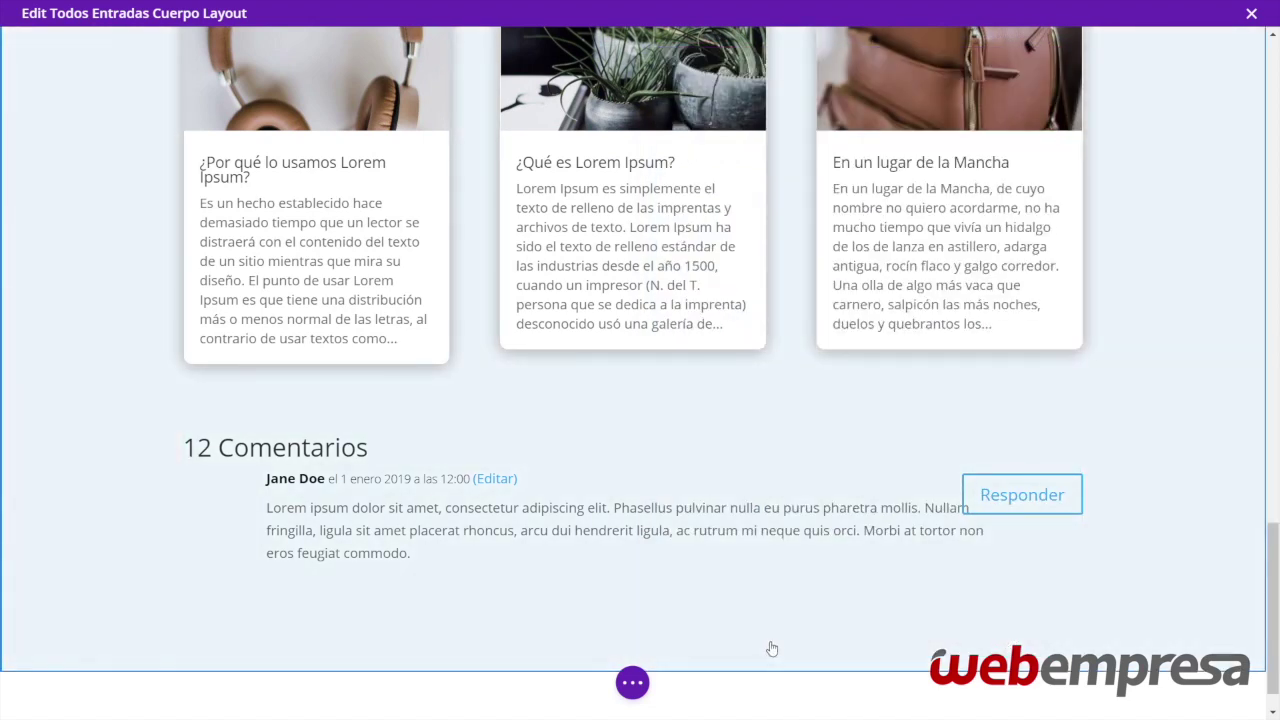
Save the Todos Entradas body layout and close its editor to return to the template overview
scroll(771, 649, "up", 20)
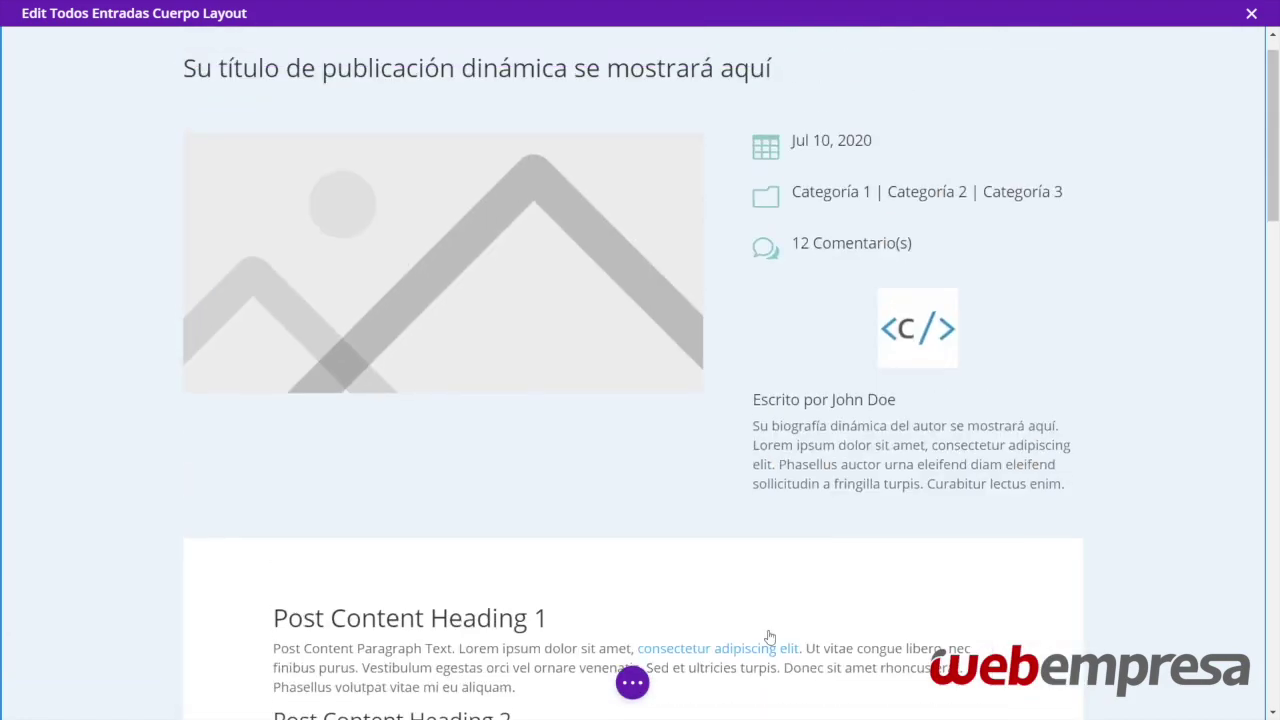
scroll(771, 637, "up", 1)
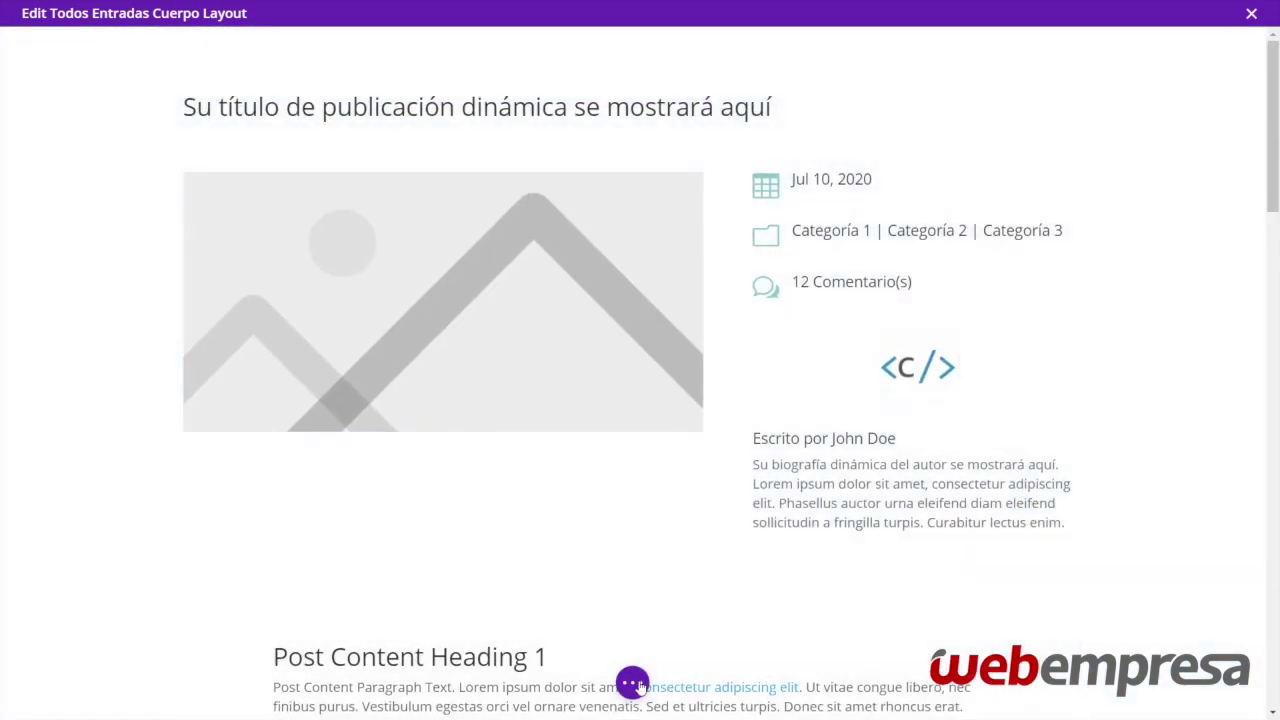
left_click(632, 684)
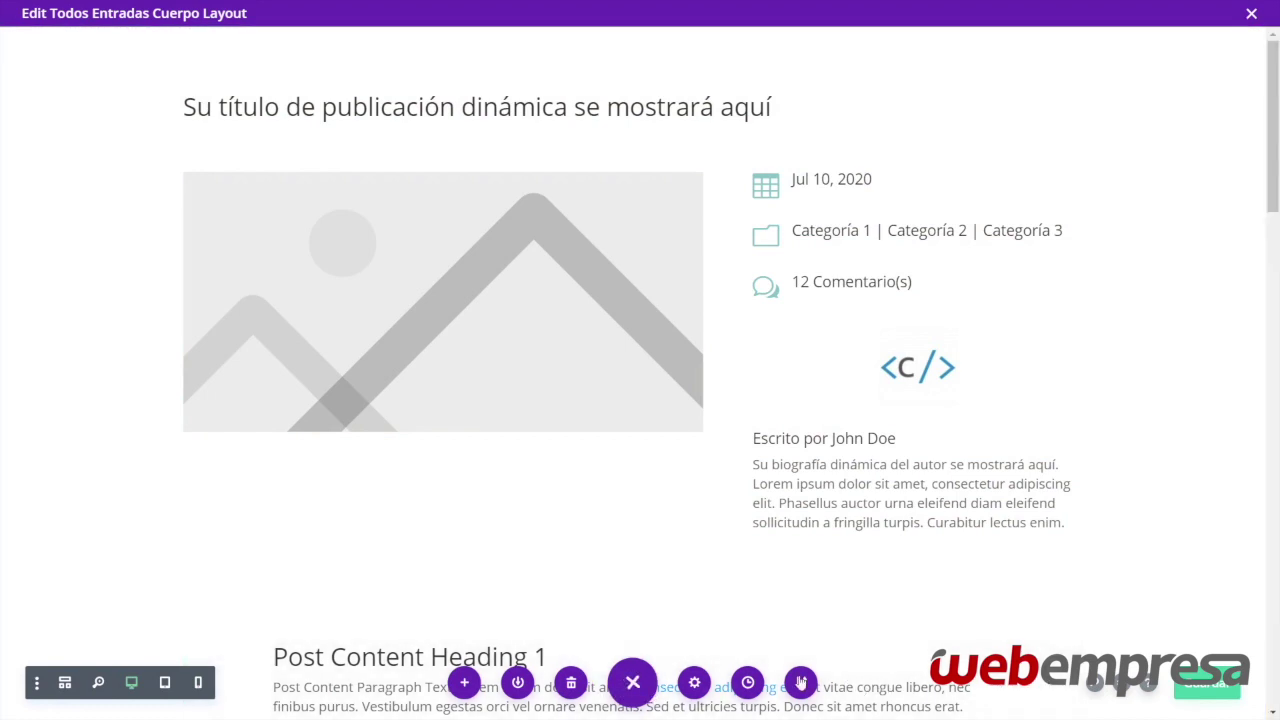
left_click(1219, 683)
left_click(1252, 18)
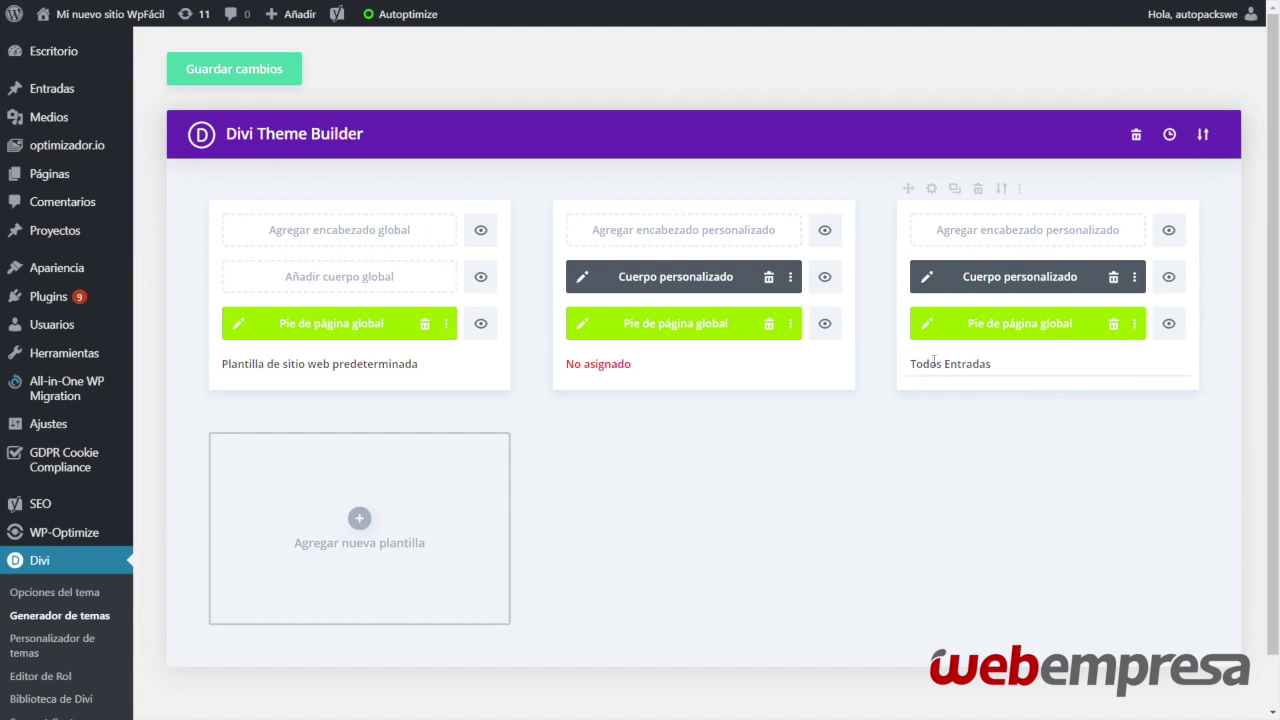
Deactivate the Todos Entradas template in the Divi Theme Builder
left_click(1022, 189)
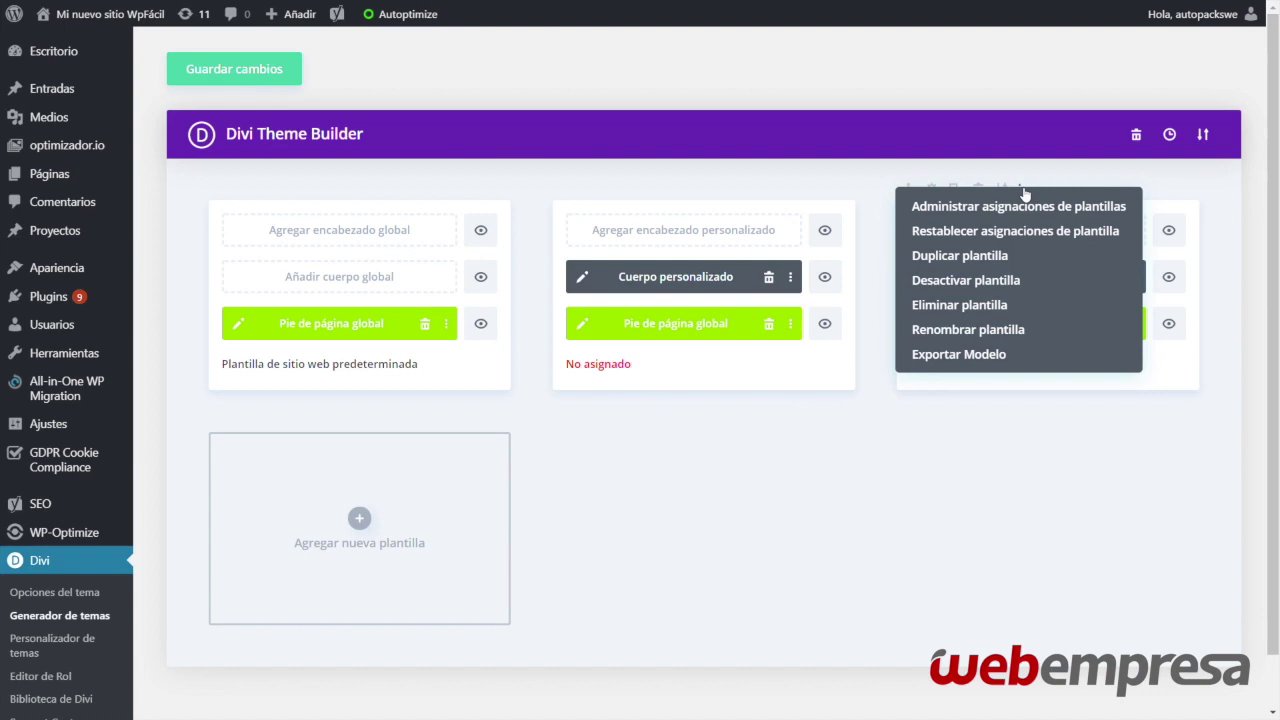
left_click(1022, 190)
left_click(1023, 191)
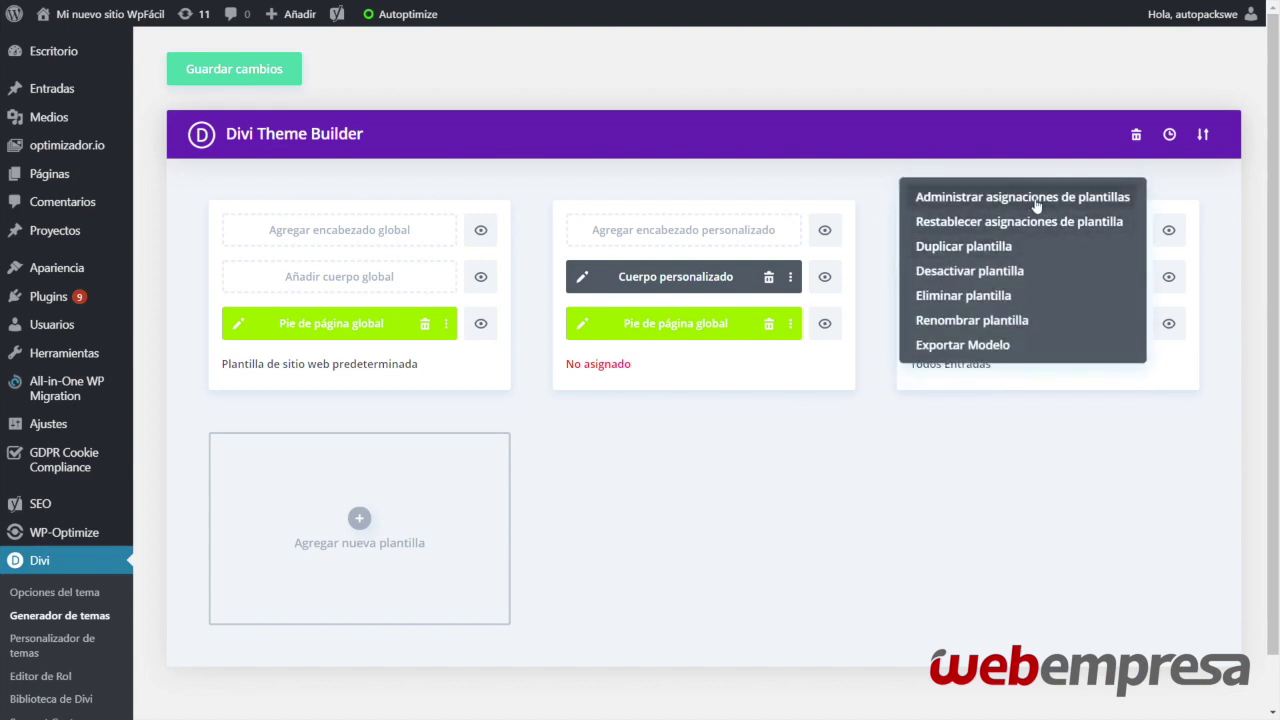
left_click(979, 276)
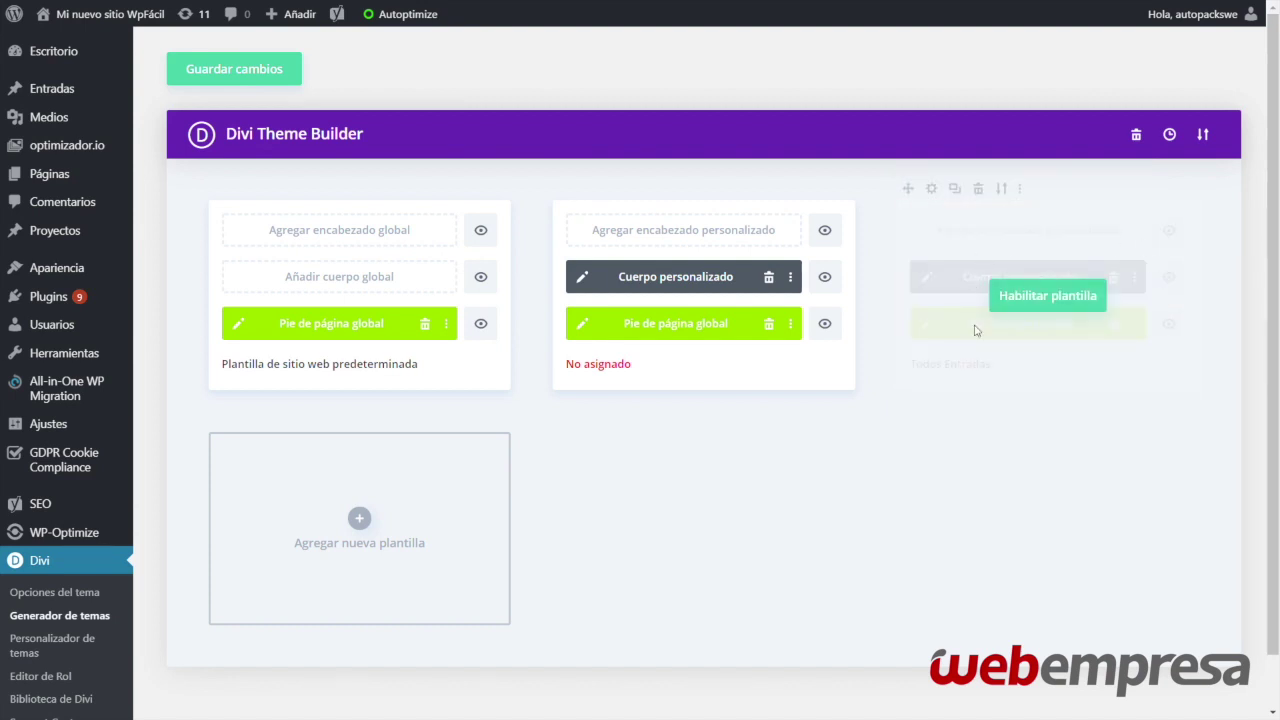